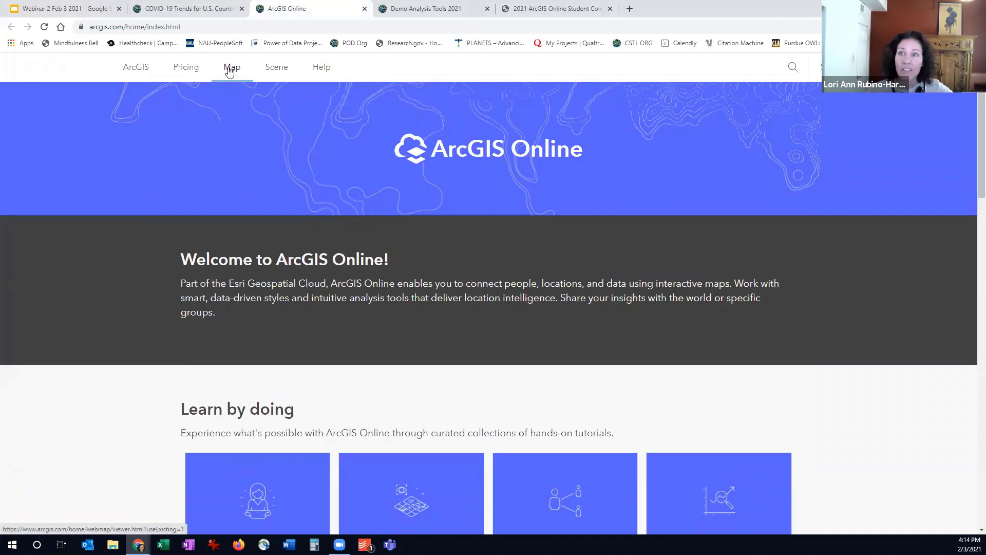
# Open a new map in the map viewer and change its basemap to Light Gray Canvas
pyautogui.click(233, 76)
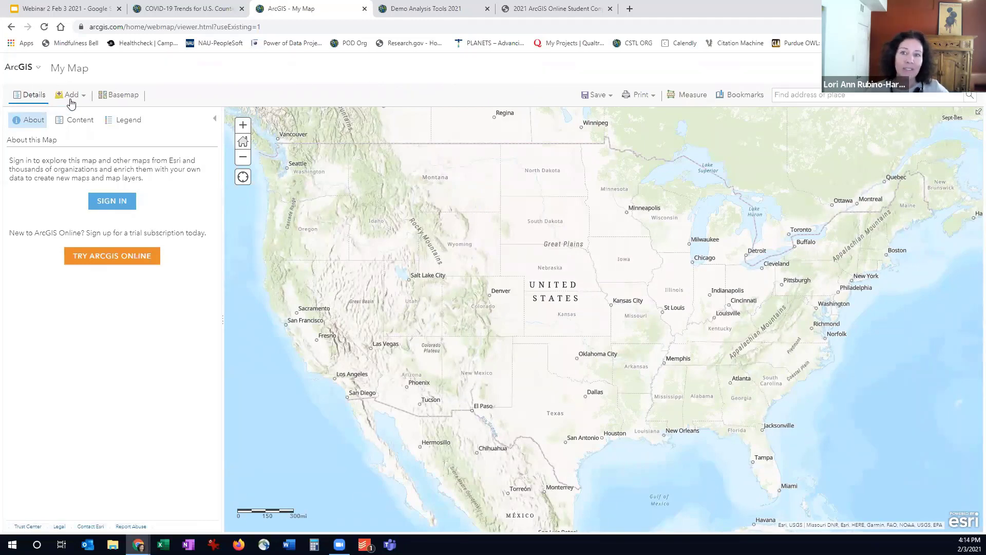
pyautogui.click(123, 96)
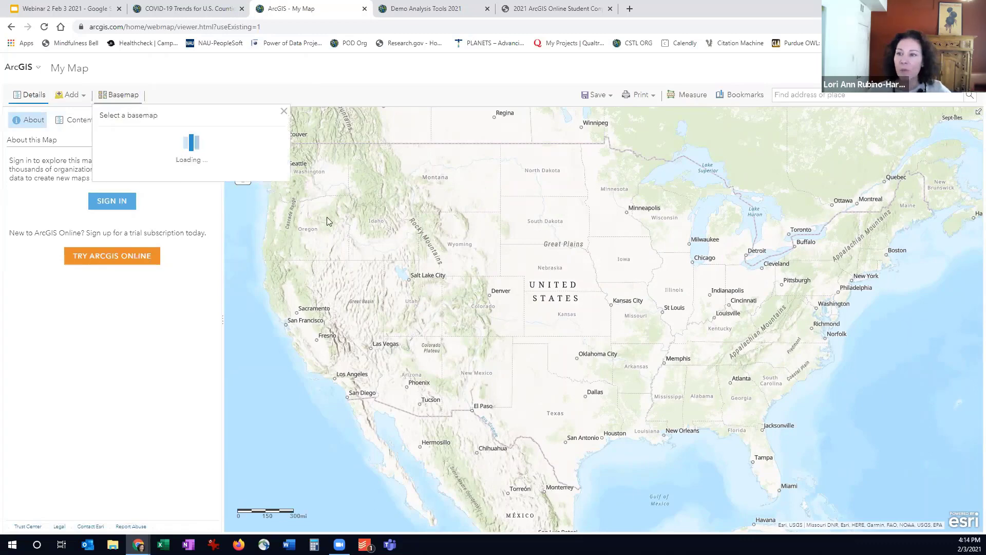
pyautogui.click(185, 279)
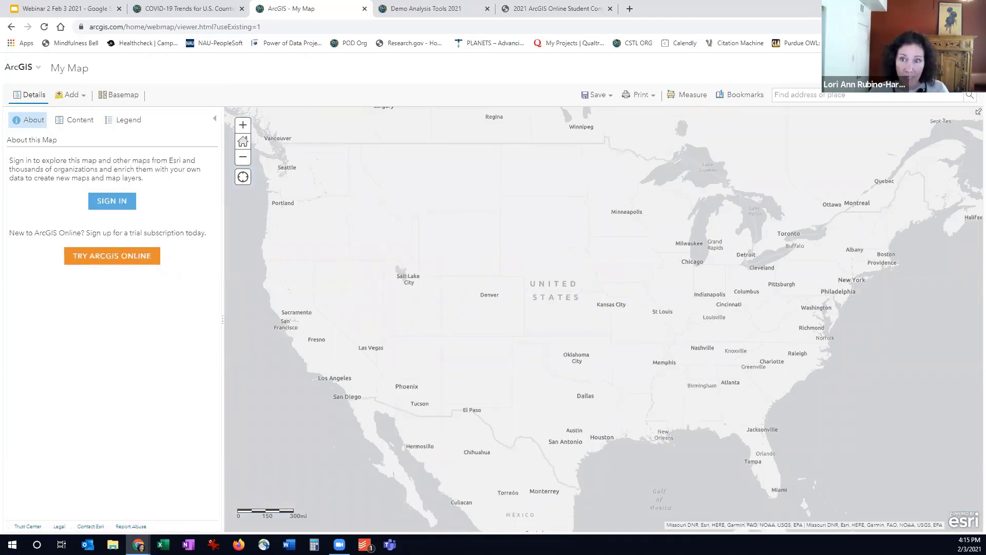
# Search the ArcGIS Online layers for "jhu"
pyautogui.click(77, 97)
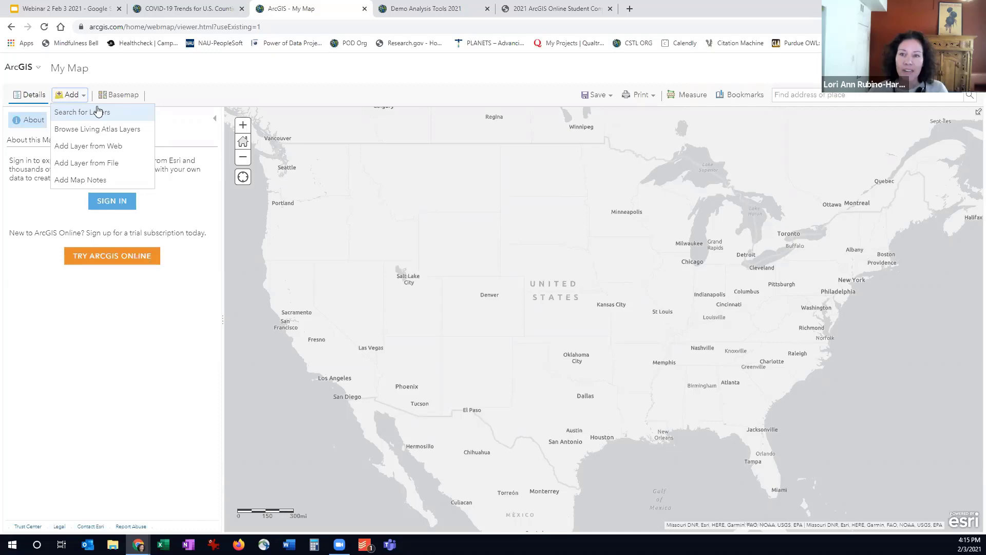
pyautogui.click(98, 111)
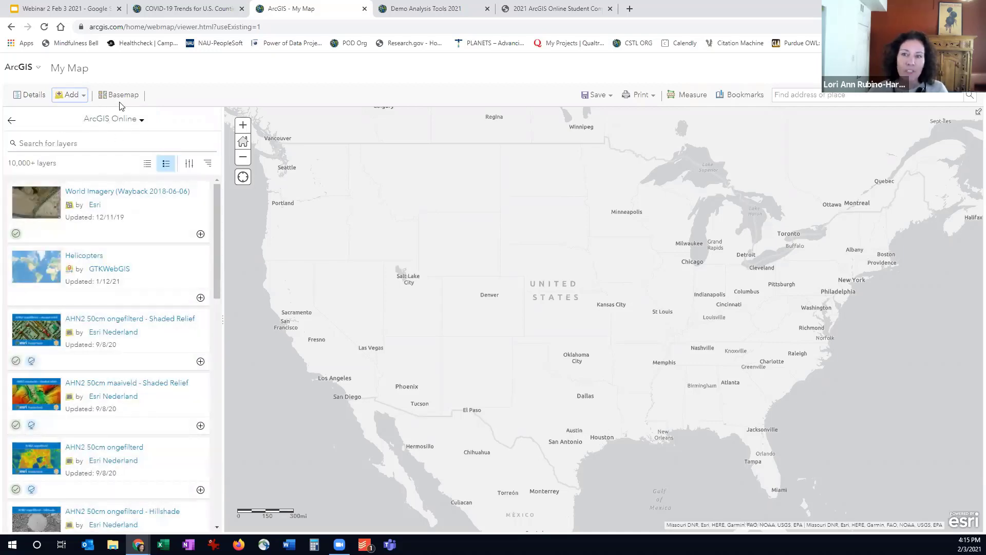
pyautogui.click(107, 140)
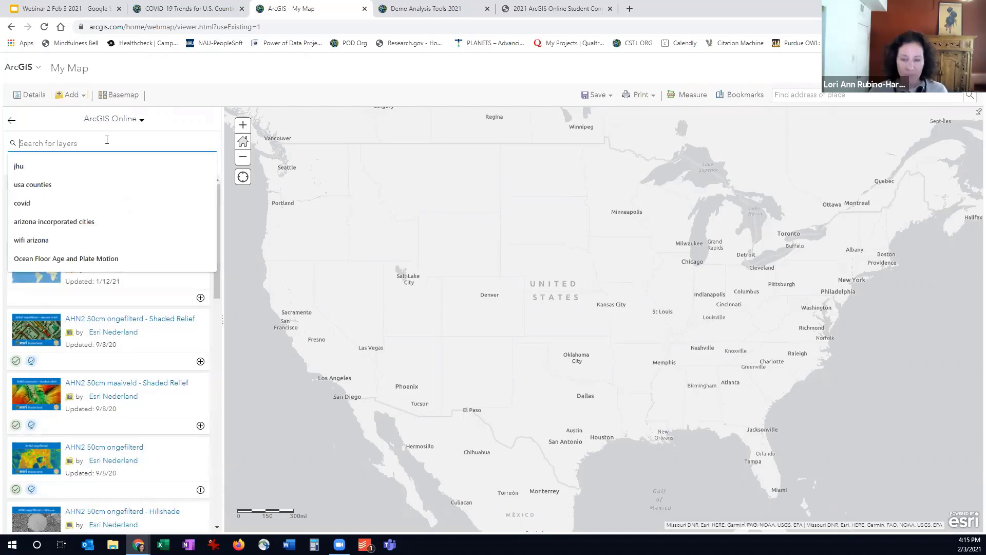
pyautogui.write('jhu')
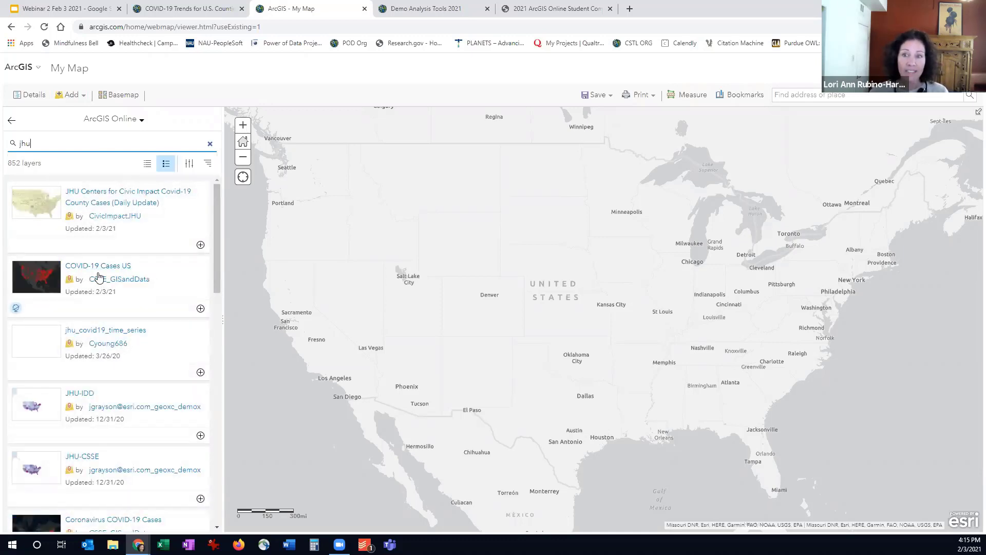
# Review the description and important notice of the COVID-19 Cases US layer by CSSE_GISandData and add the layer to the map
pyautogui.click(116, 271)
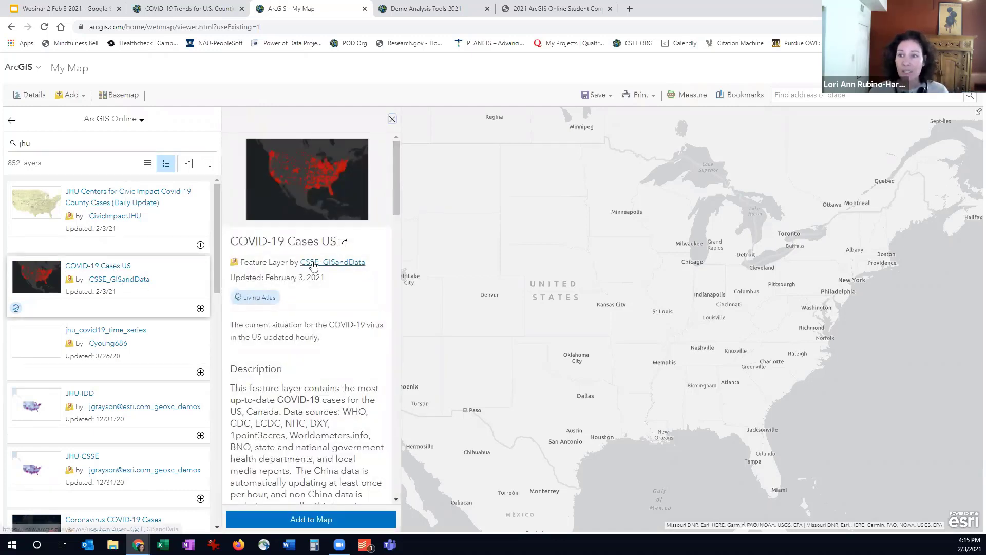
pyautogui.scroll(-2, 315, 406)
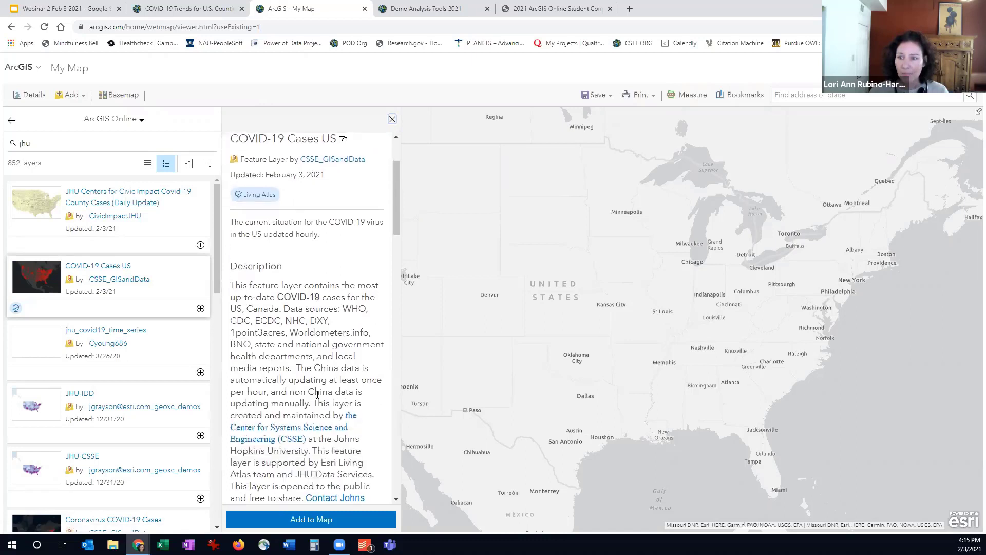
pyautogui.scroll(-1, 318, 391)
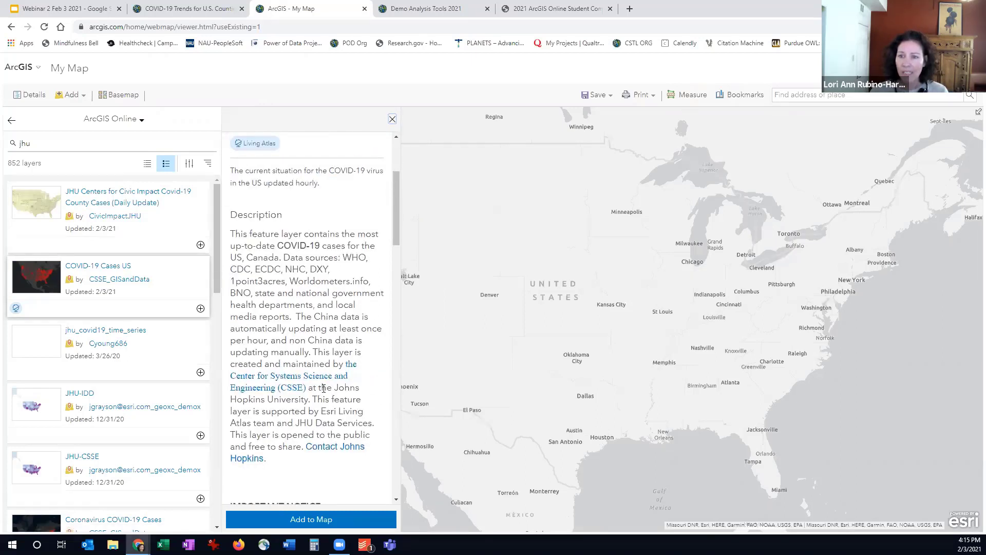
pyautogui.scroll(-1, 323, 388)
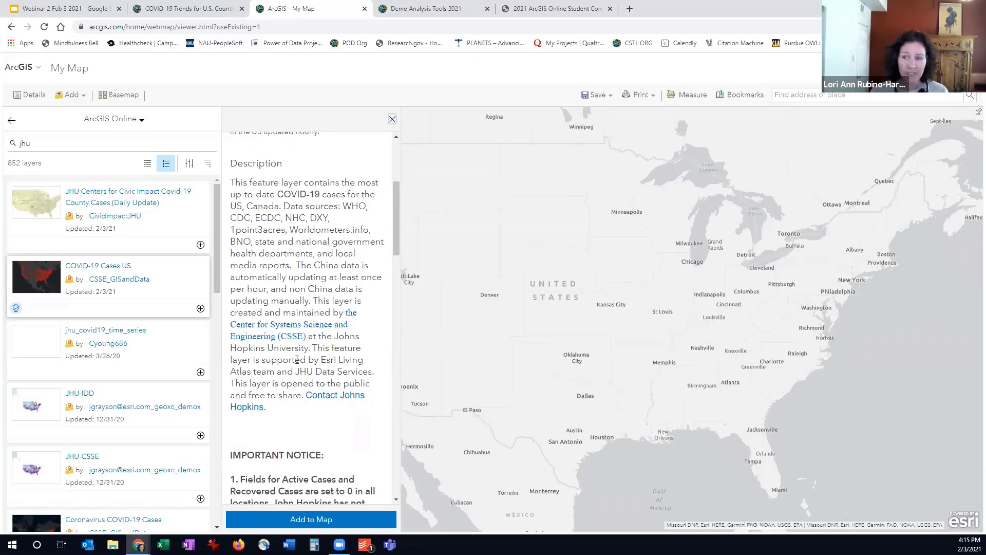
pyautogui.scroll(-1, 297, 359)
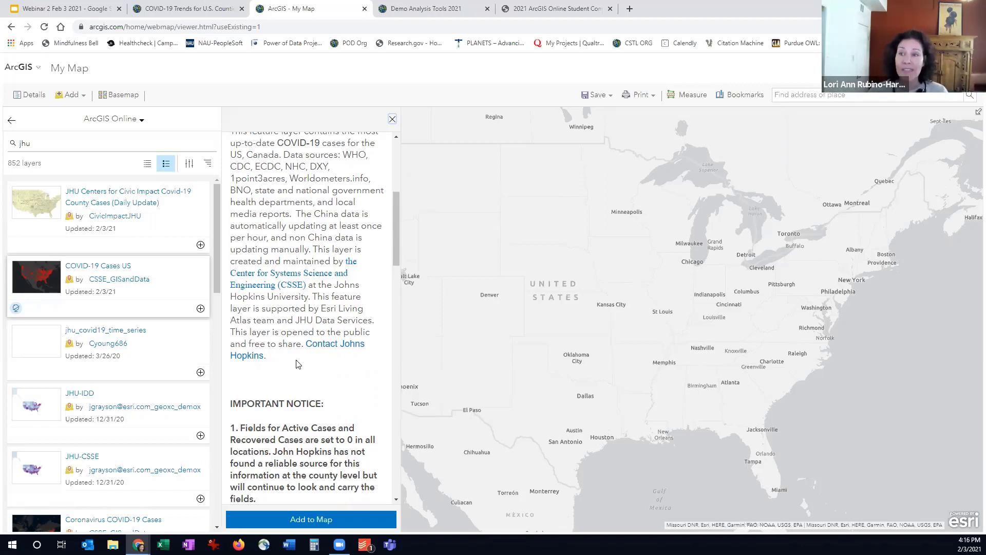
pyautogui.scroll(-2, 298, 364)
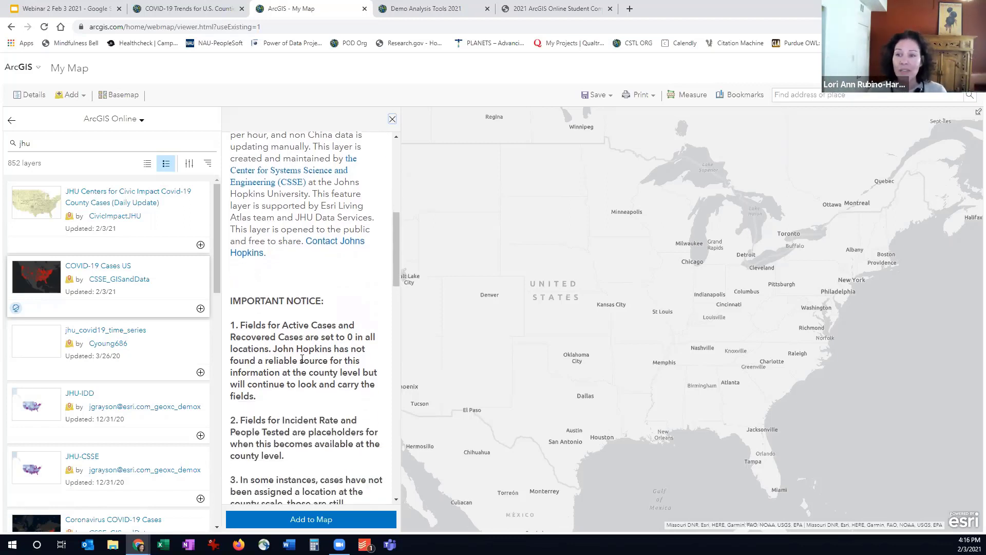
pyautogui.scroll(-1, 302, 359)
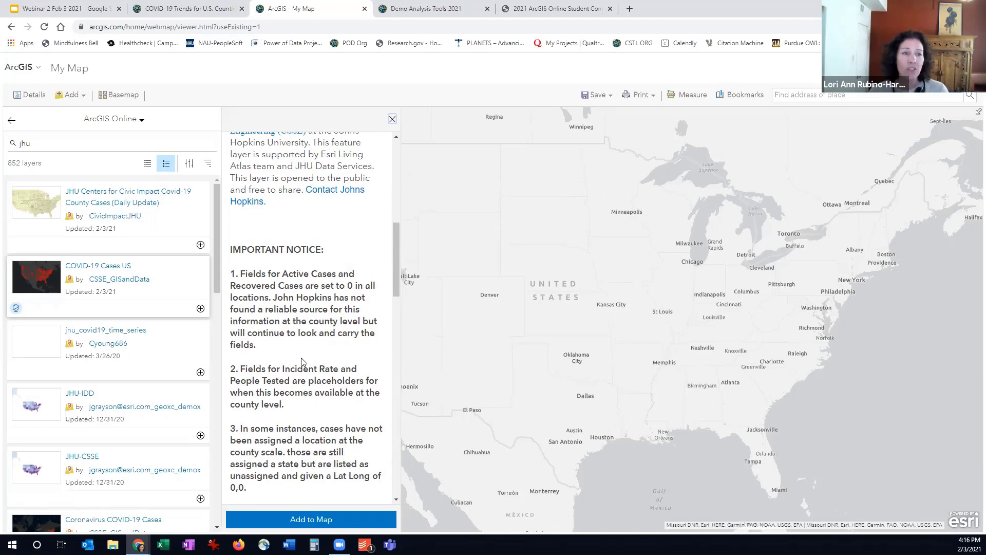
pyautogui.scroll(-1, 302, 362)
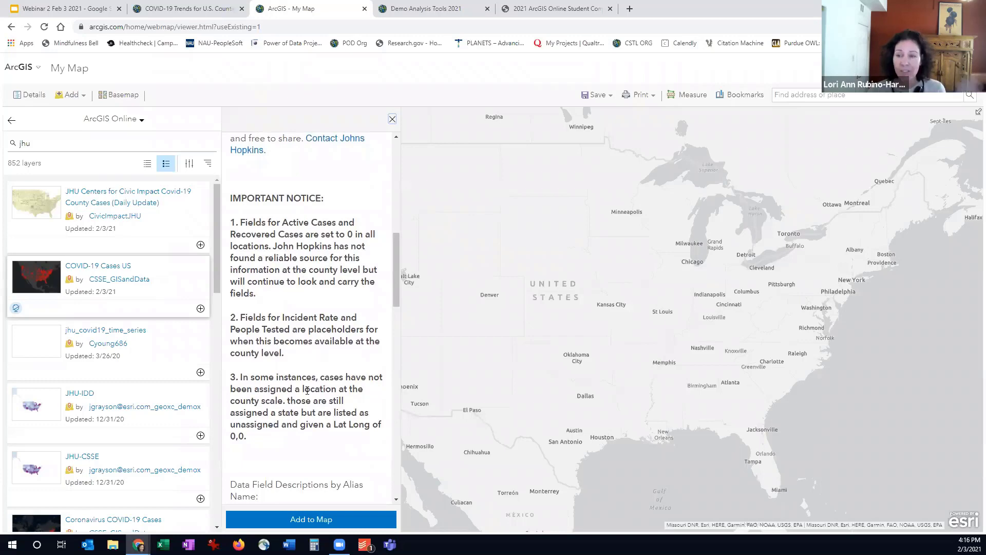
pyautogui.click(304, 519)
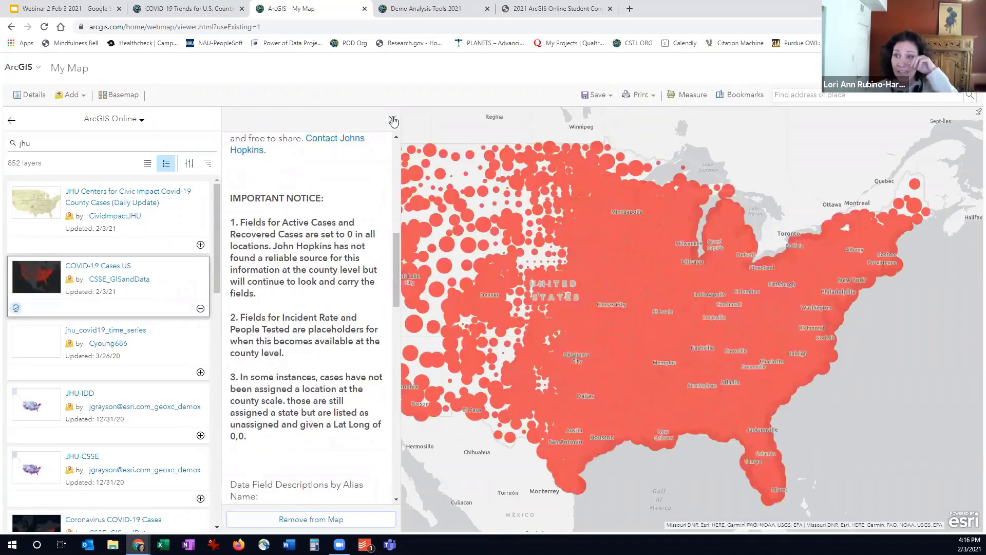
pyautogui.click(393, 120)
pyautogui.click(12, 122)
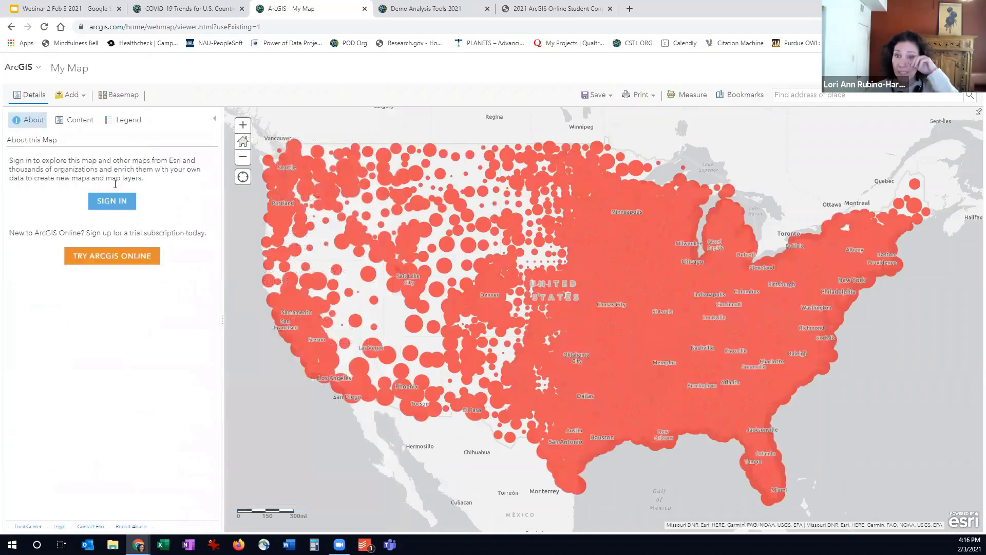
# Show the map legend and examine the confirmed-case circles around Arizona and New Mexico up close
pyautogui.click(124, 119)
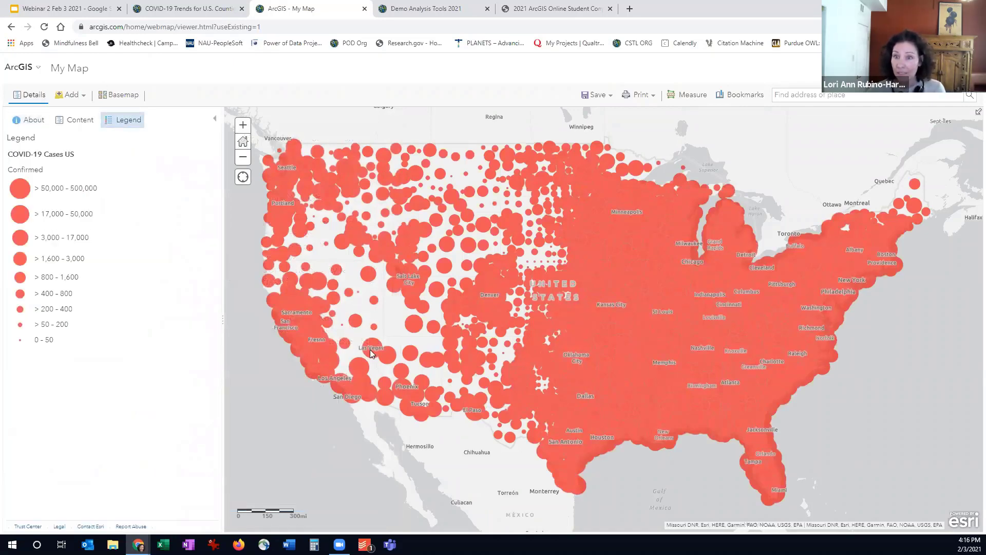
pyautogui.scroll(1, 380, 355)
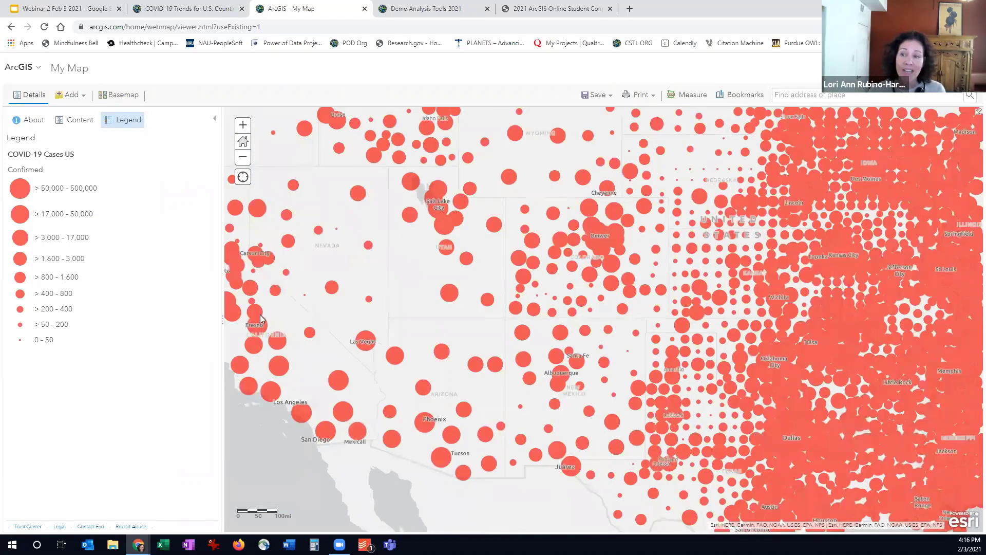
pyautogui.scroll(1, 451, 375)
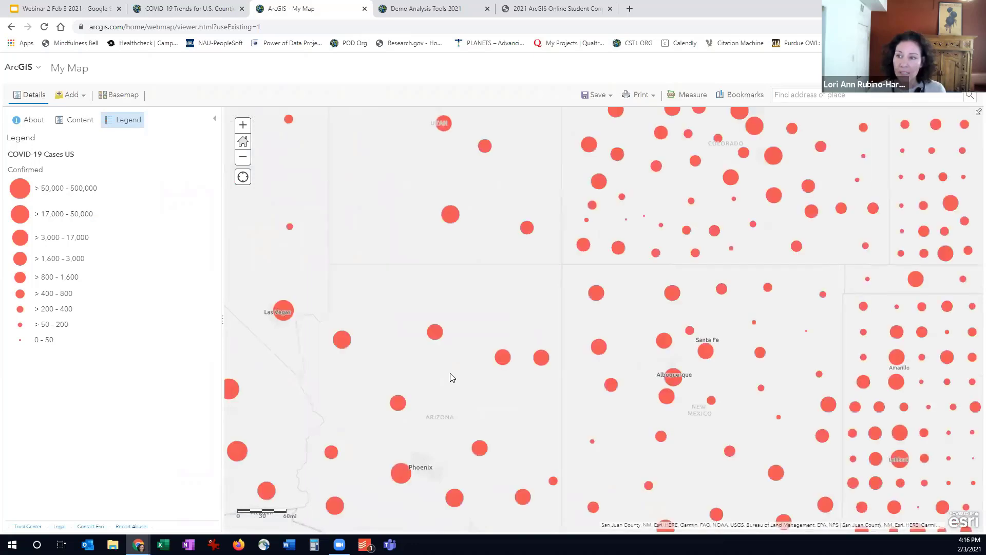
pyautogui.moveTo(459, 319); pyautogui.dragTo(456, 285)
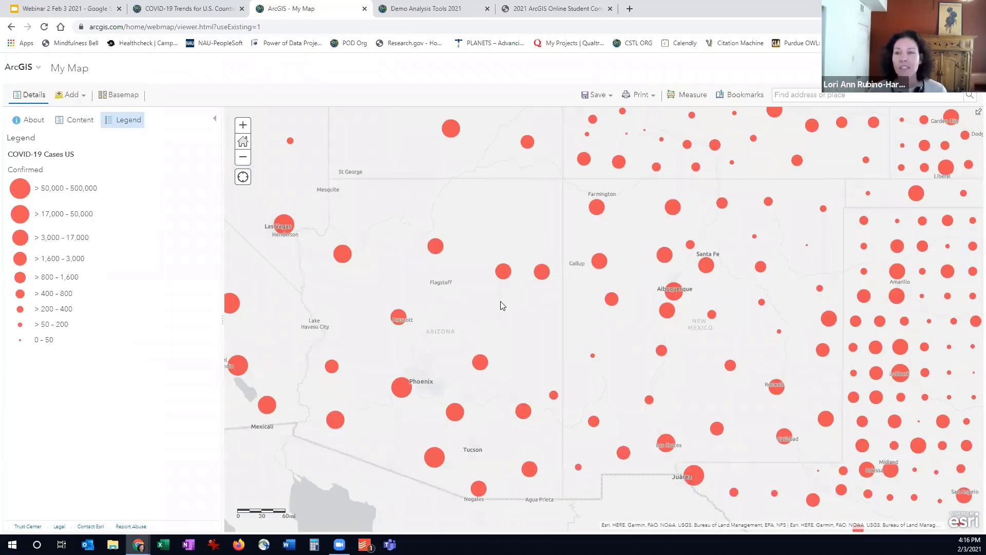
# Open the attribute table of the COVID-19 Cases US layer and centre the map on Arizona
pyautogui.click(71, 127)
pyautogui.click(42, 170)
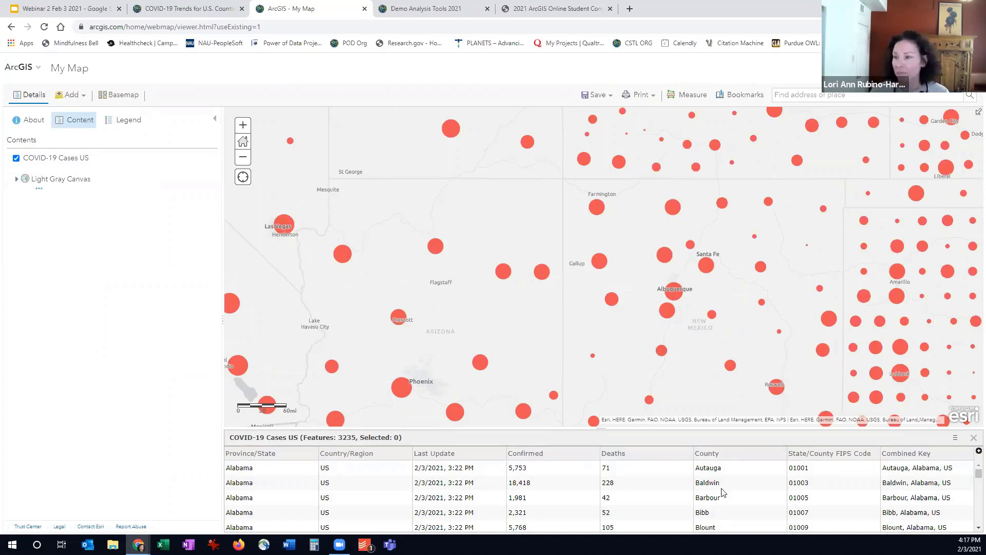
pyautogui.moveTo(525, 277); pyautogui.dragTo(606, 222)
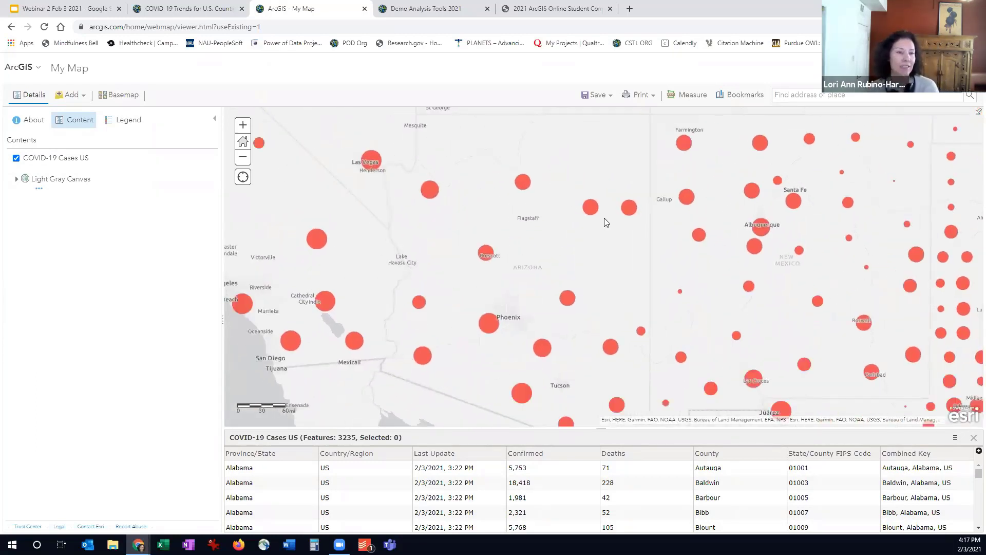
# Compare the legend with the case details of the circle north of Flagstaff and the large circle near Victorville
pyautogui.click(123, 119)
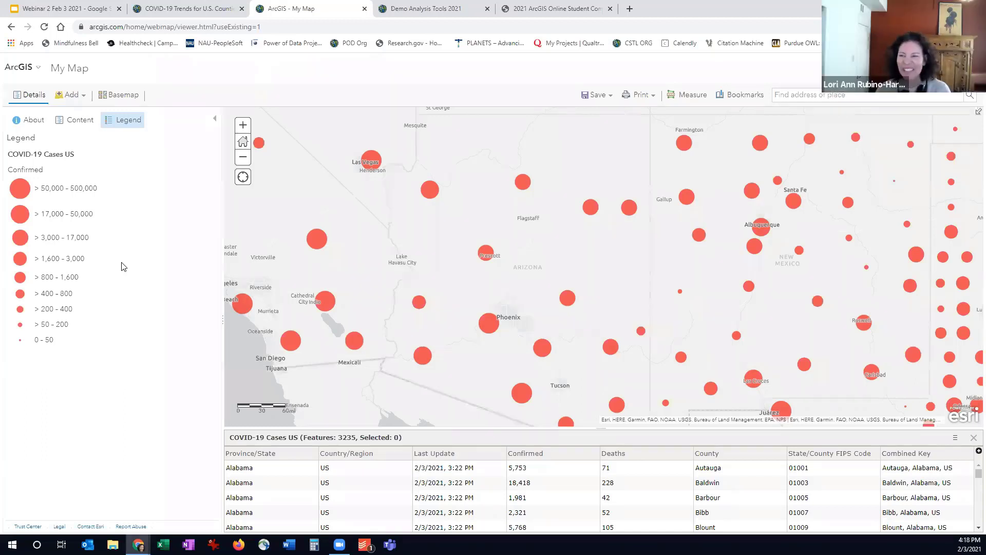
pyautogui.click(524, 188)
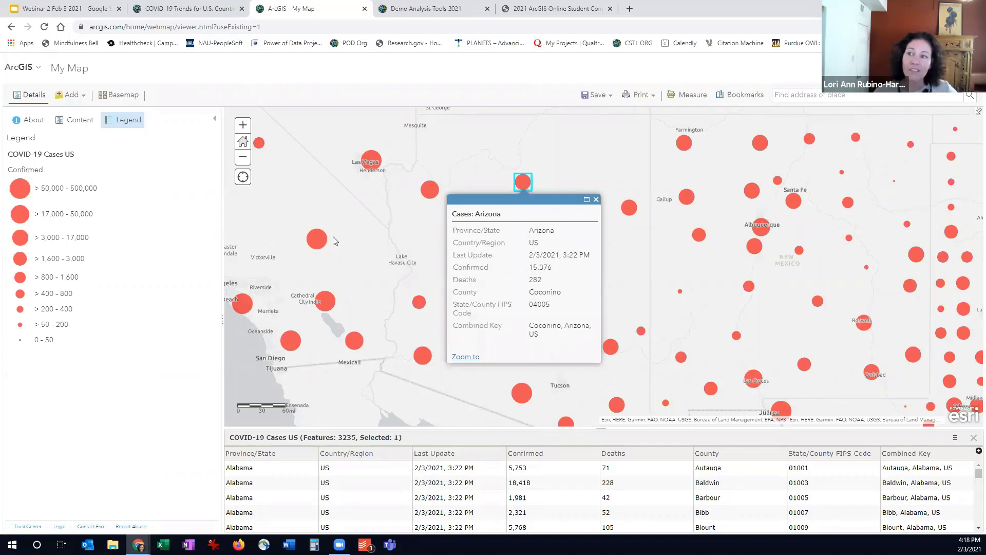
pyautogui.click(315, 242)
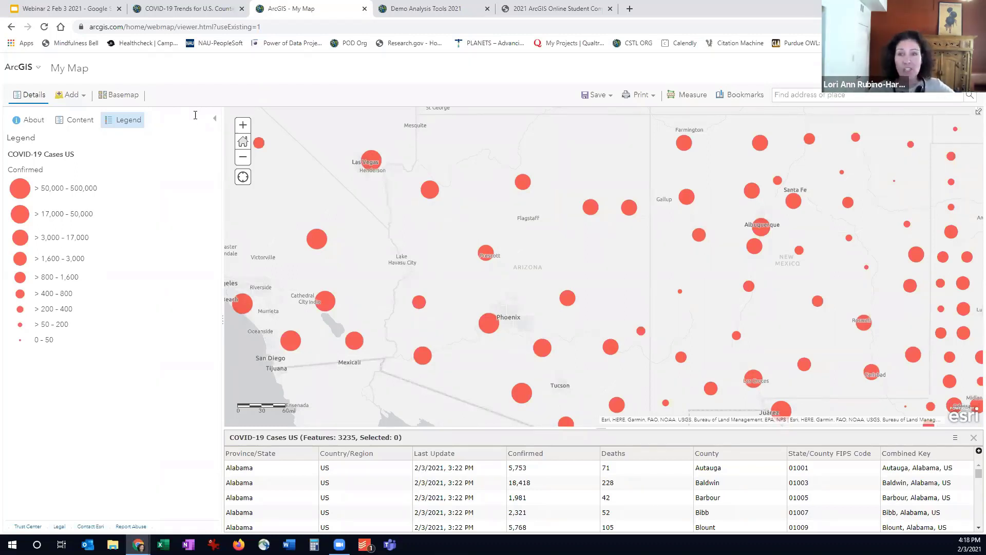
# Search the Living Atlas layers for "us counties and territories trends"
pyautogui.click(69, 95)
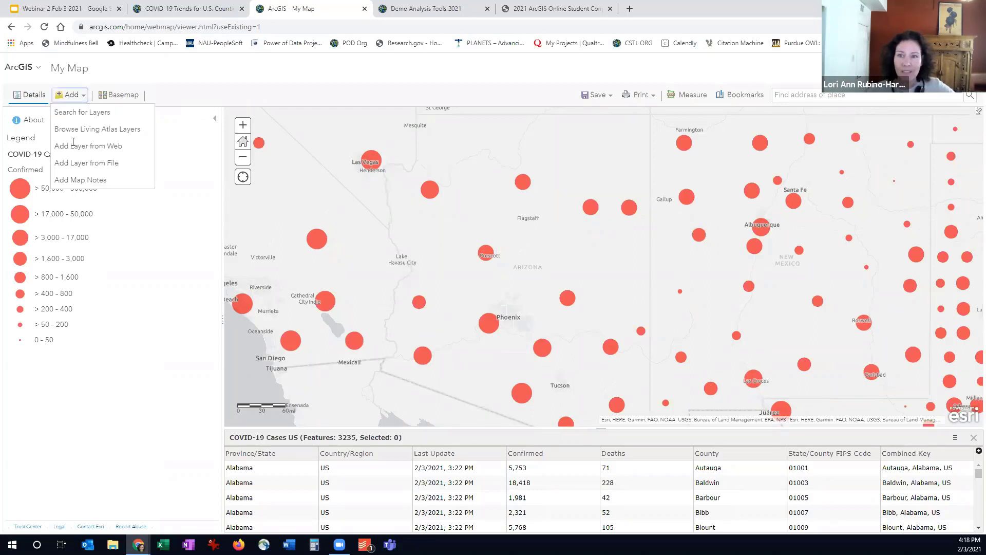
pyautogui.click(72, 130)
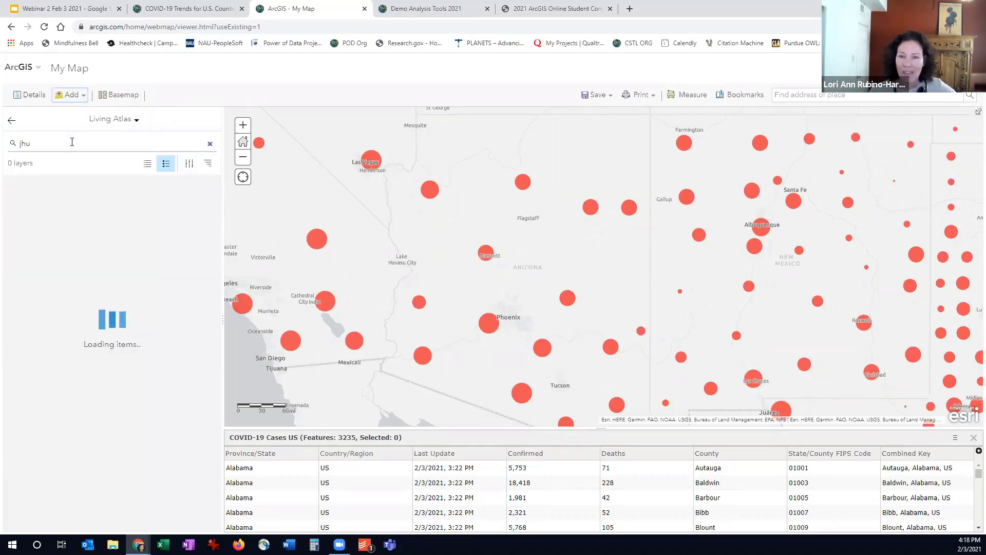
pyautogui.doubleClick(72, 142)
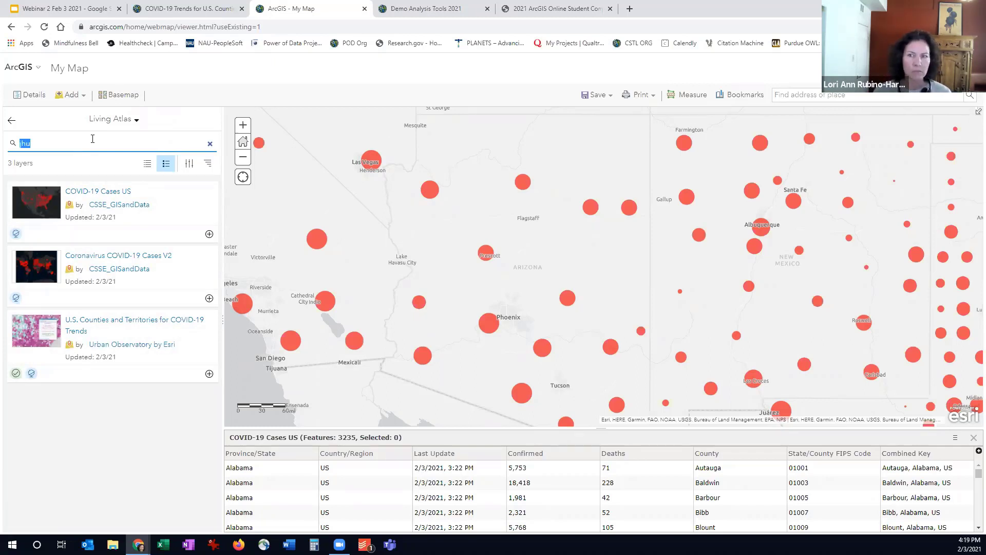
pyautogui.write('us counties a')
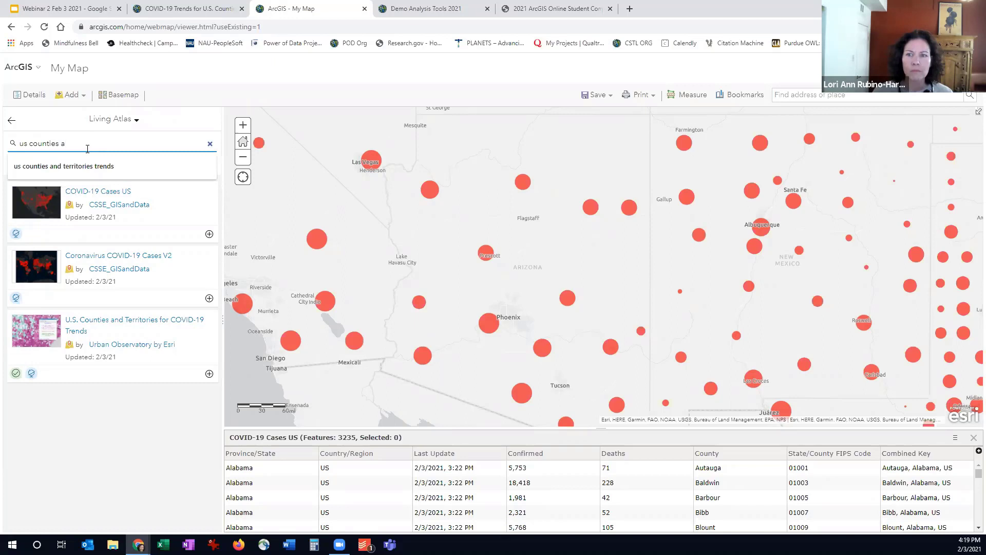
pyautogui.click(88, 166)
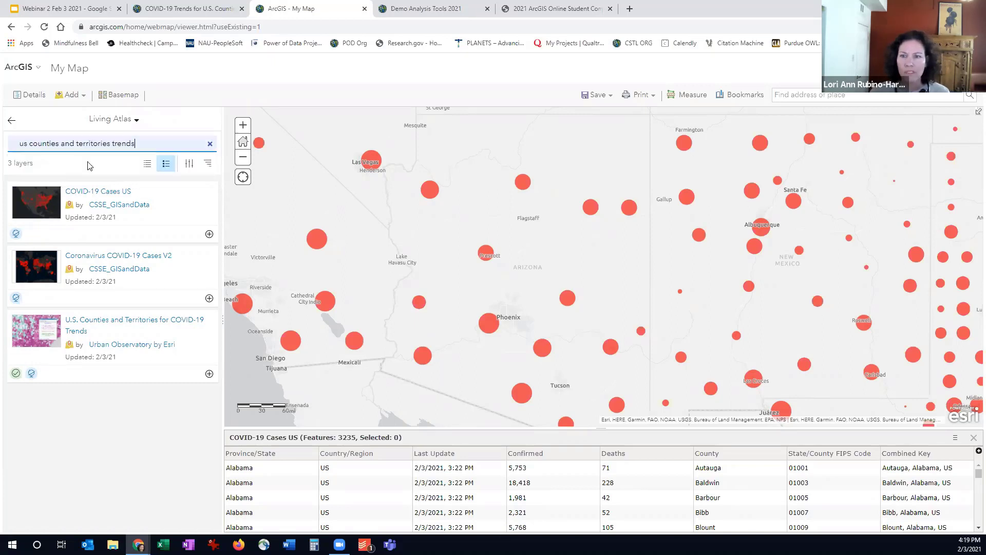
# Add the U.S. Counties and Territories for COVID-19 Trends layer to the map and return to the legend to view it
pyautogui.click(99, 325)
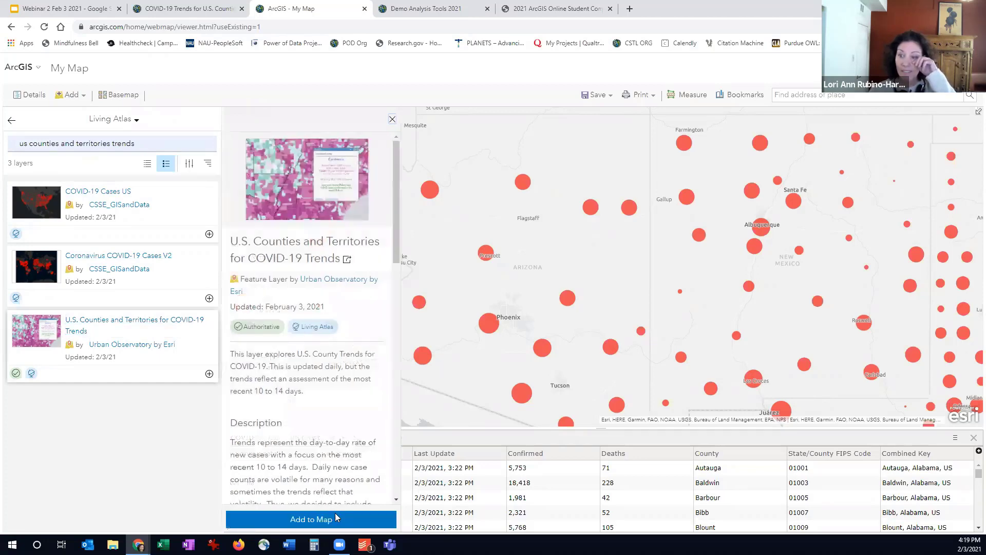
pyautogui.click(337, 518)
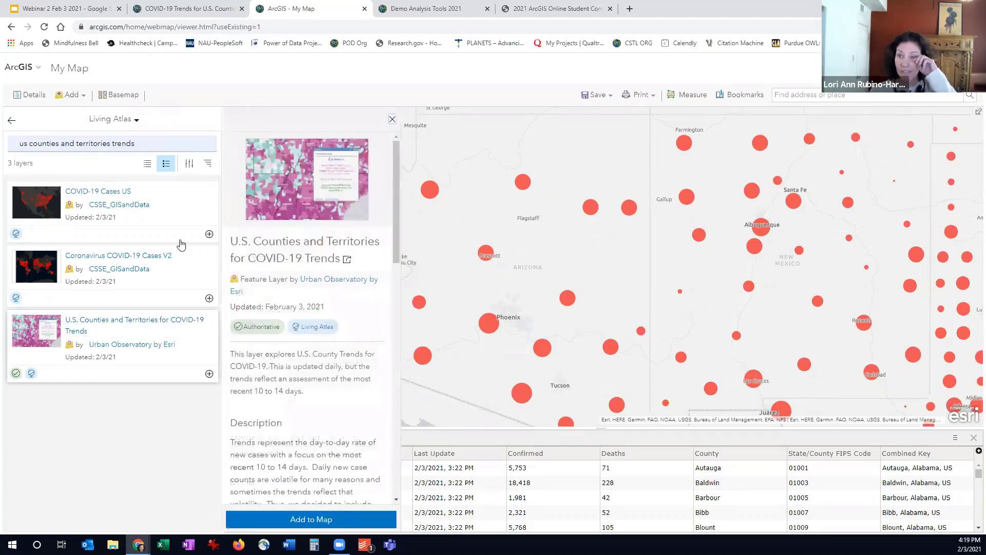
pyautogui.click(10, 124)
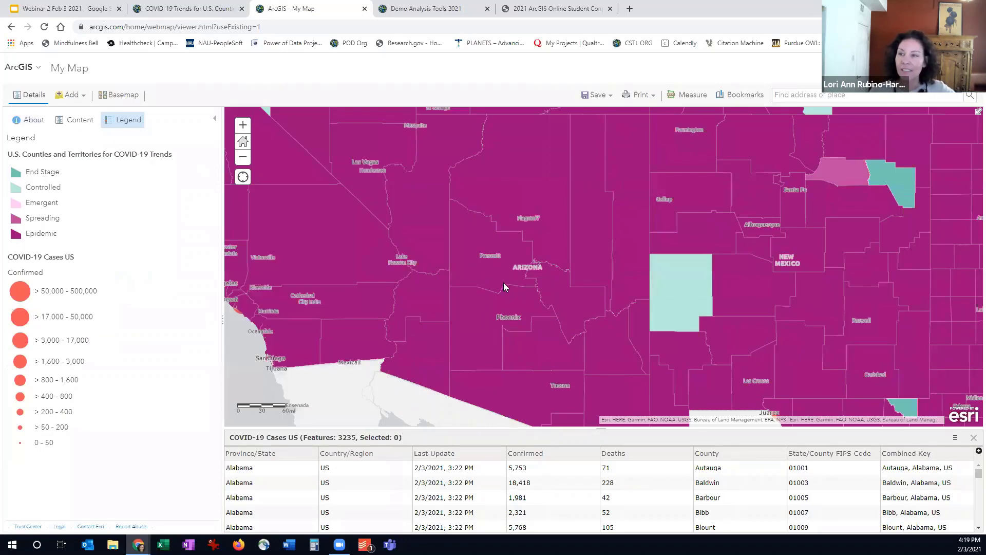
pyautogui.scroll(-1, 506, 284)
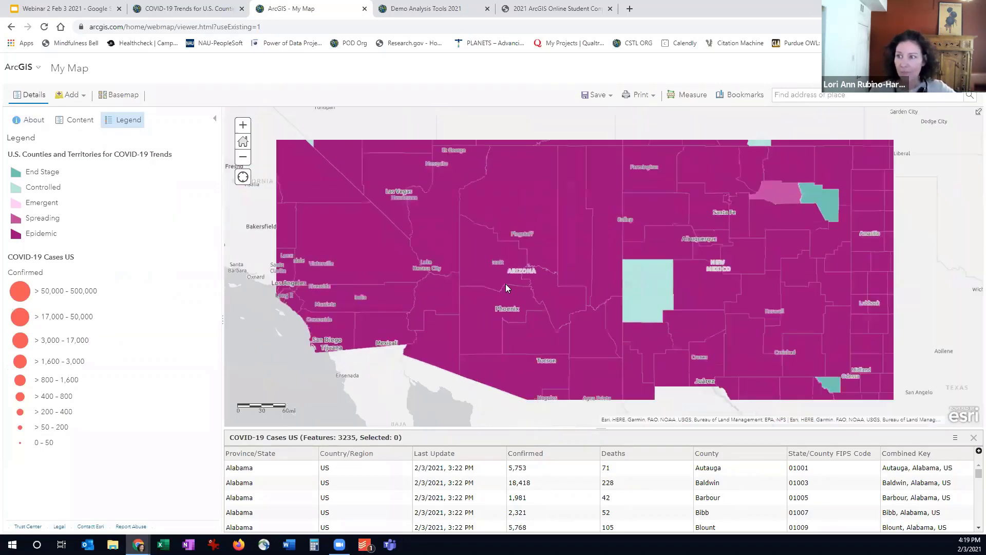
# Hide the COVID-19 Cases US layer and view the legend of the county trends layer alone
pyautogui.scroll(-1, 506, 283)
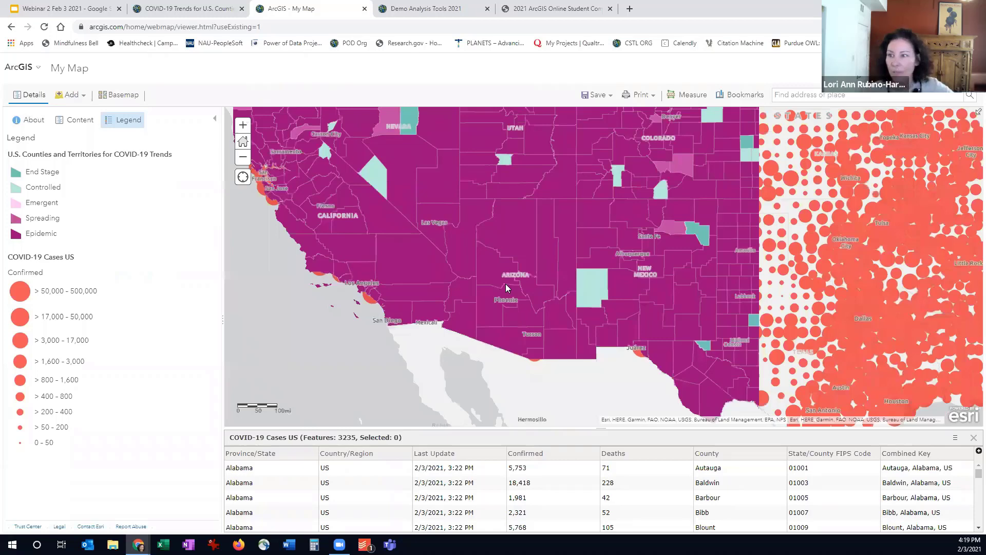
pyautogui.scroll(-1, 492, 278)
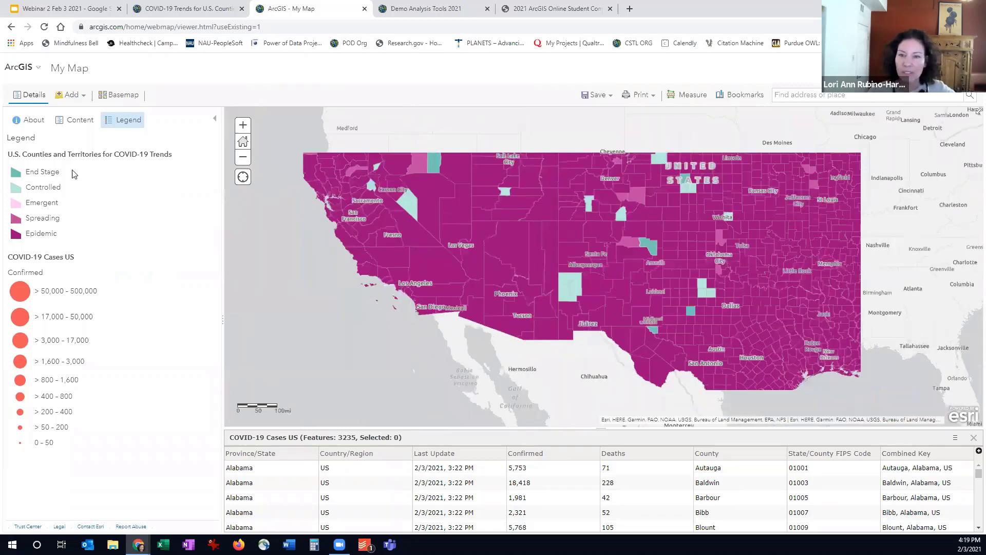
pyautogui.click(75, 120)
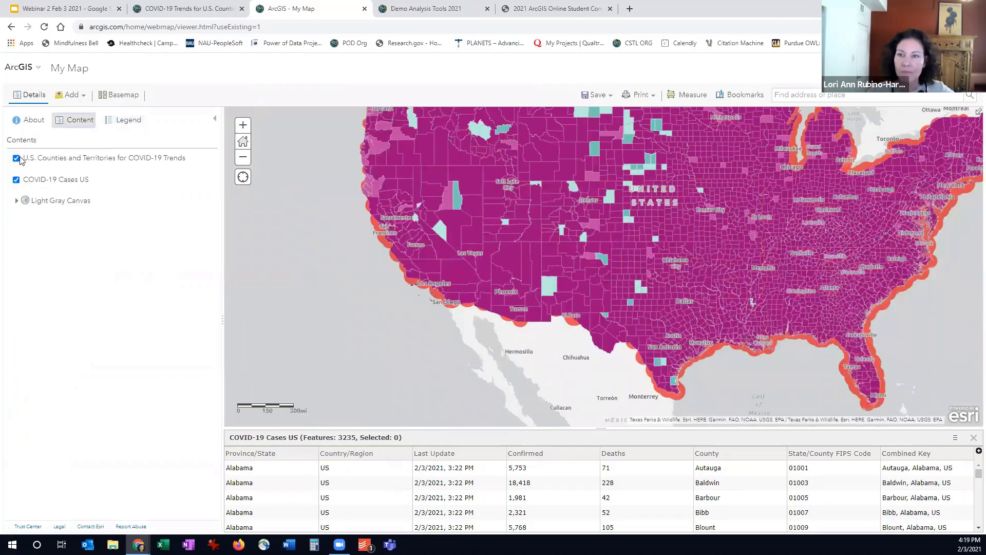
pyautogui.click(16, 179)
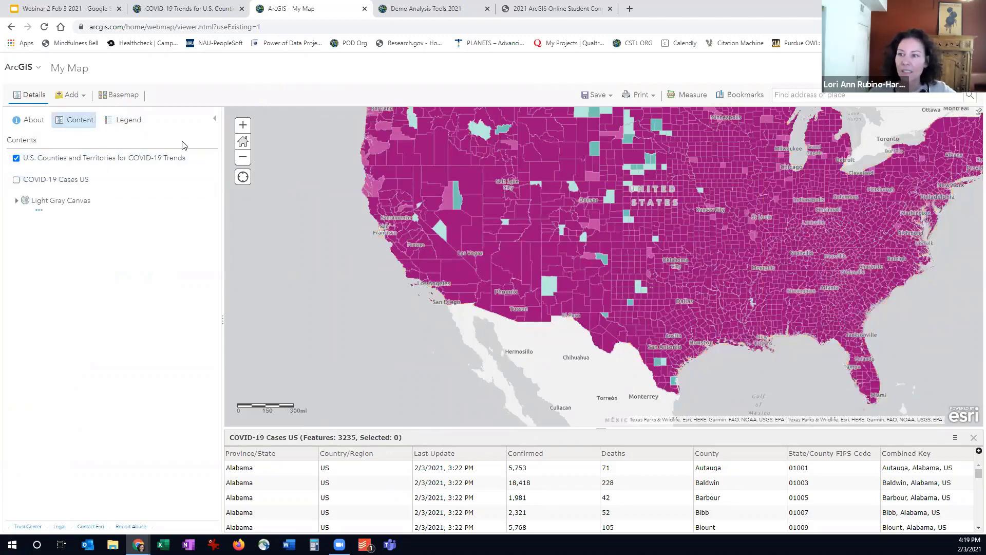
pyautogui.click(128, 122)
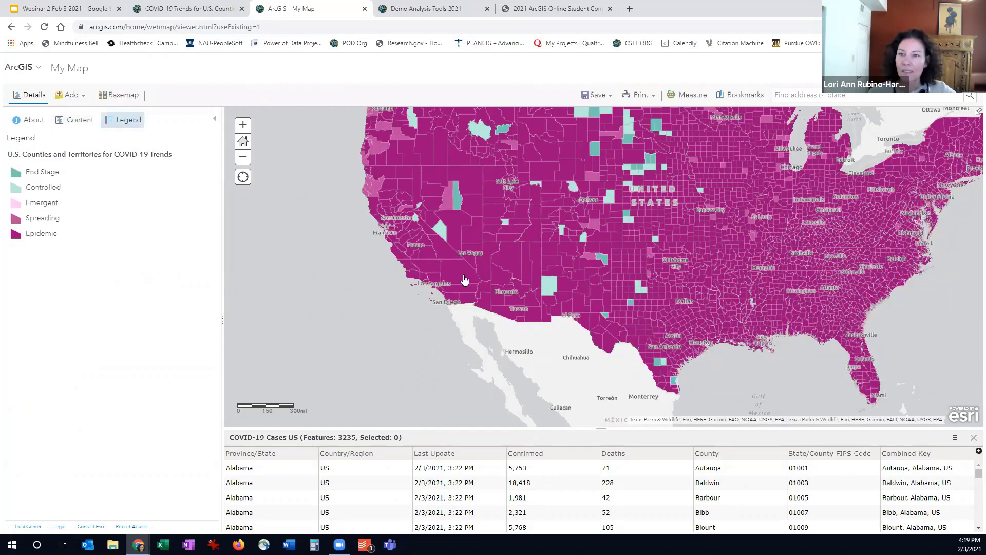
# Inspect the trend details of Coconino County, Yavapai County and Catron County on the map
pyautogui.click(505, 268)
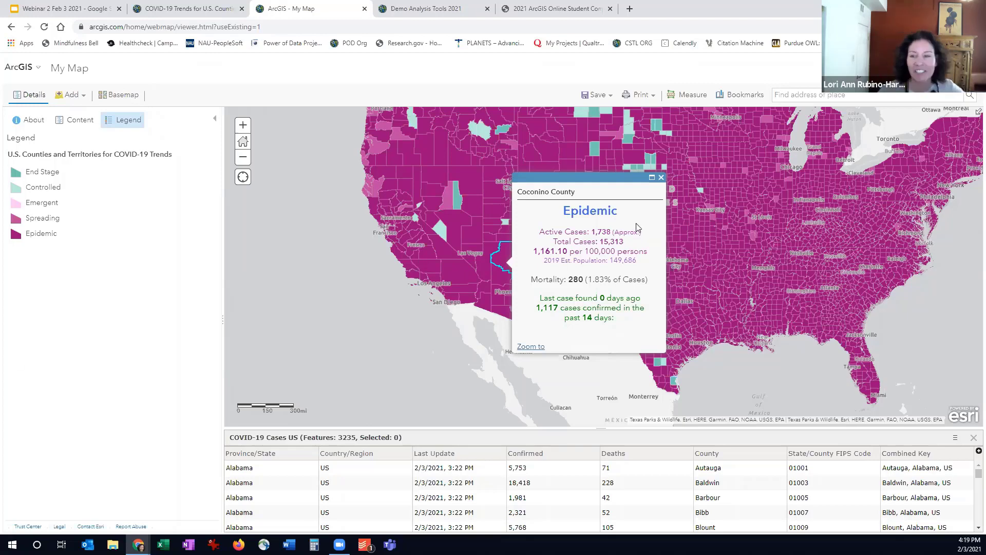
pyautogui.click(498, 280)
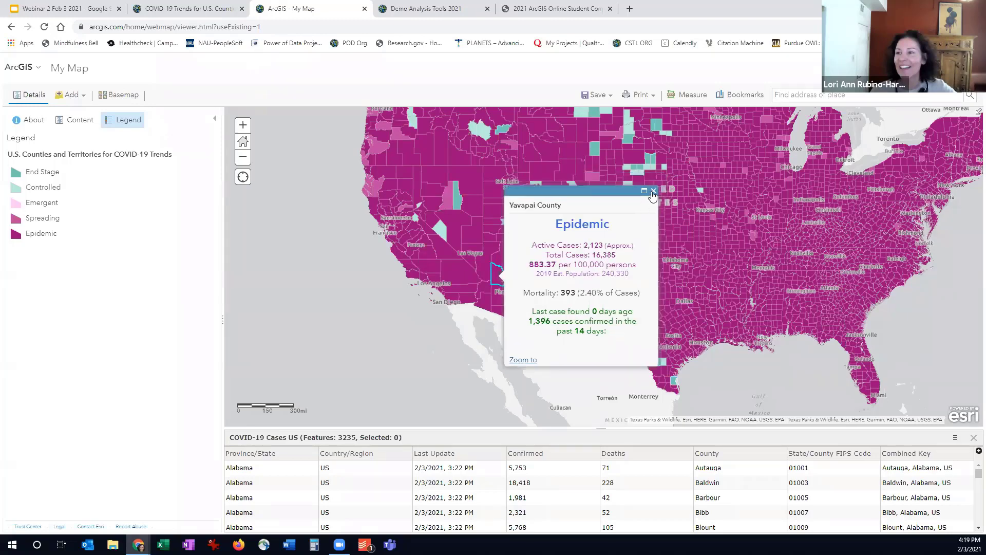
pyautogui.click(483, 313)
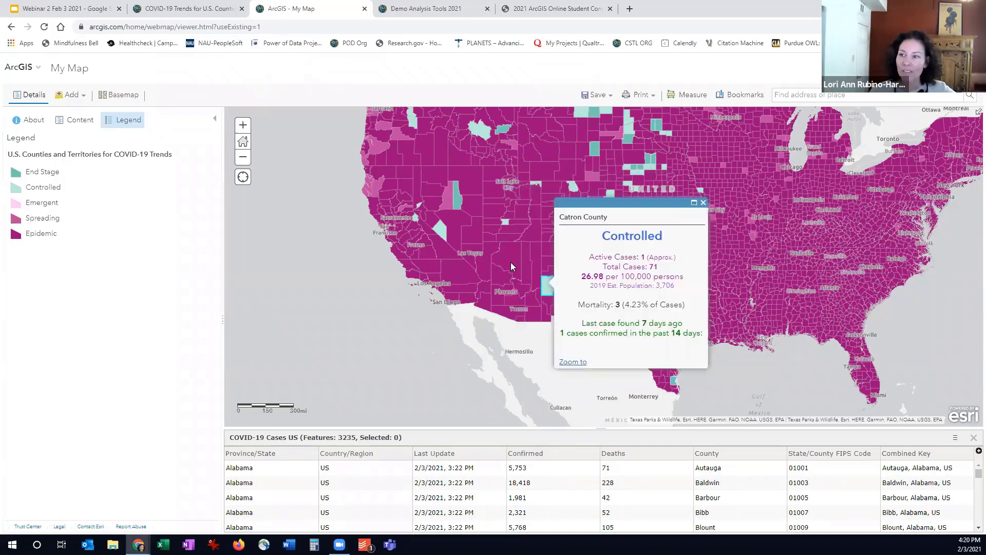
pyautogui.scroll(1, 511, 262)
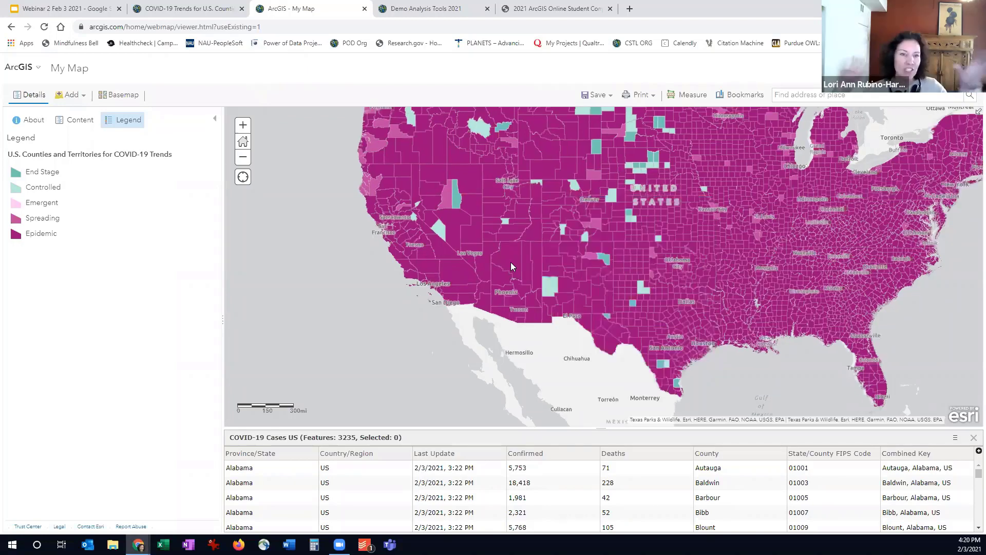
pyautogui.scroll(1, 511, 263)
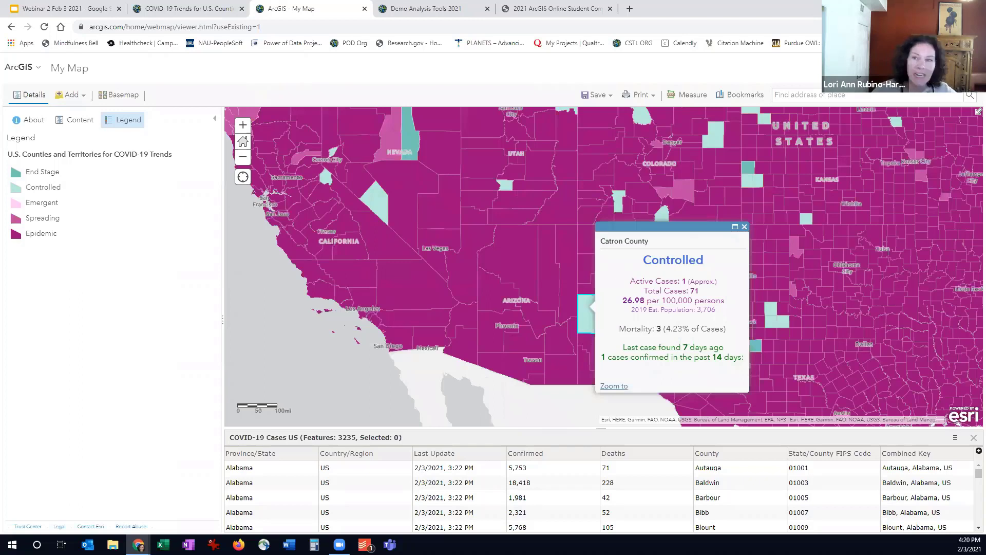
# Show the COVID-19 Cases US layer again and return to the legend
pyautogui.click(71, 97)
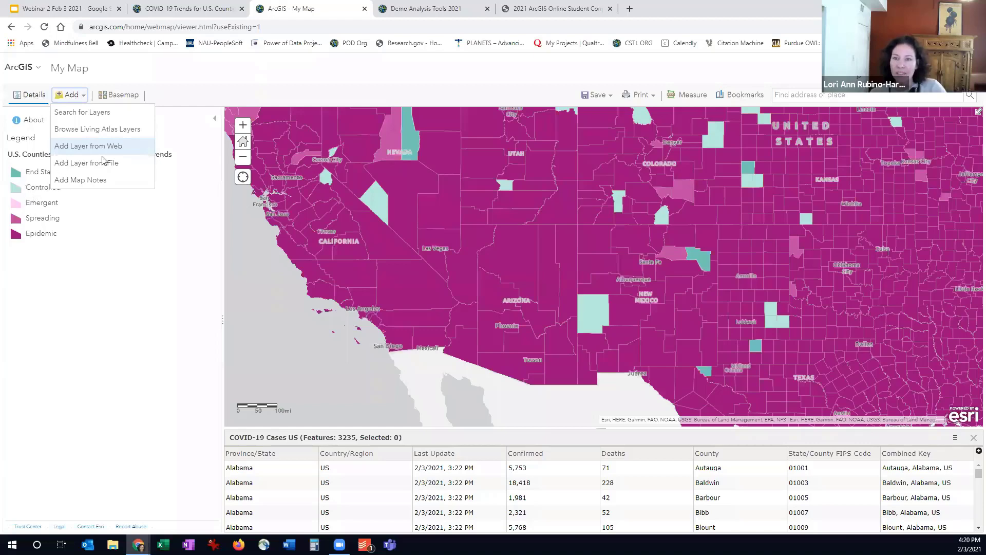
pyautogui.click(86, 163)
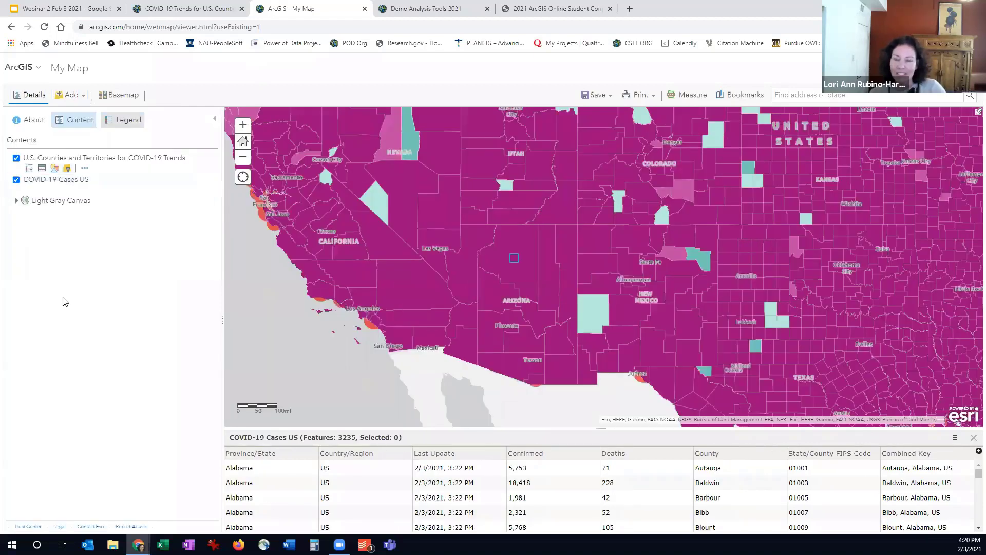
pyautogui.click(123, 121)
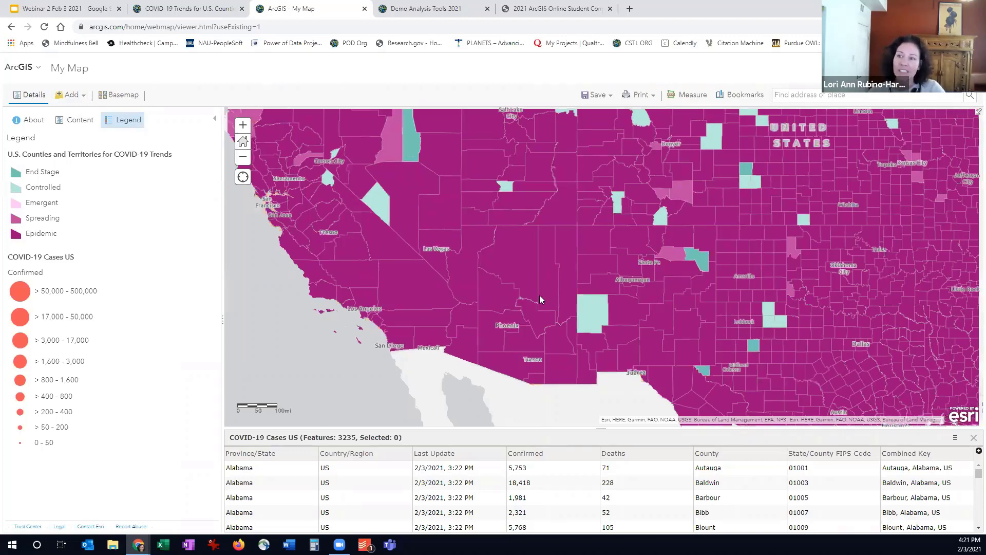
# Inspect the trend details of Coconino County and Fallon County with both layers displayed
pyautogui.scroll(-1, 516, 303)
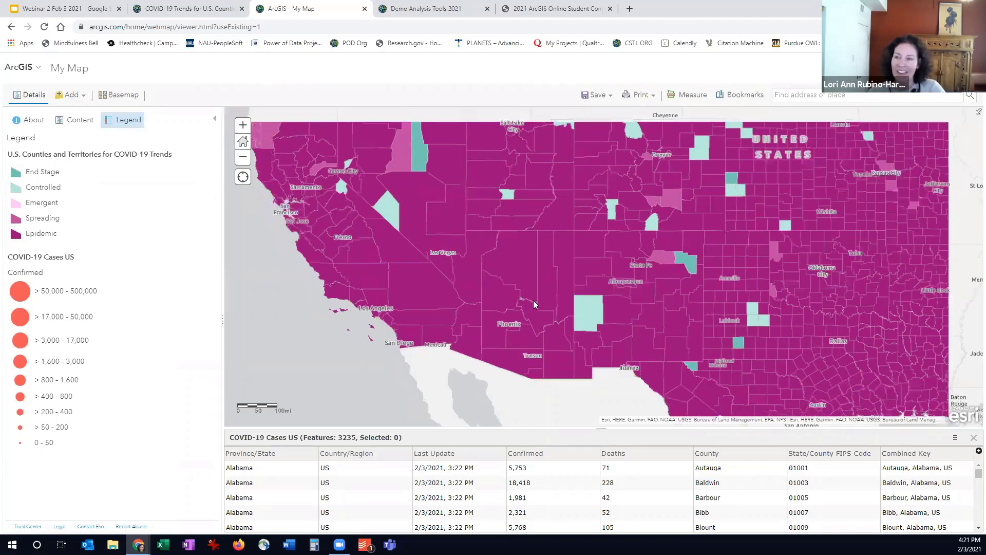
pyautogui.scroll(-1, 528, 288)
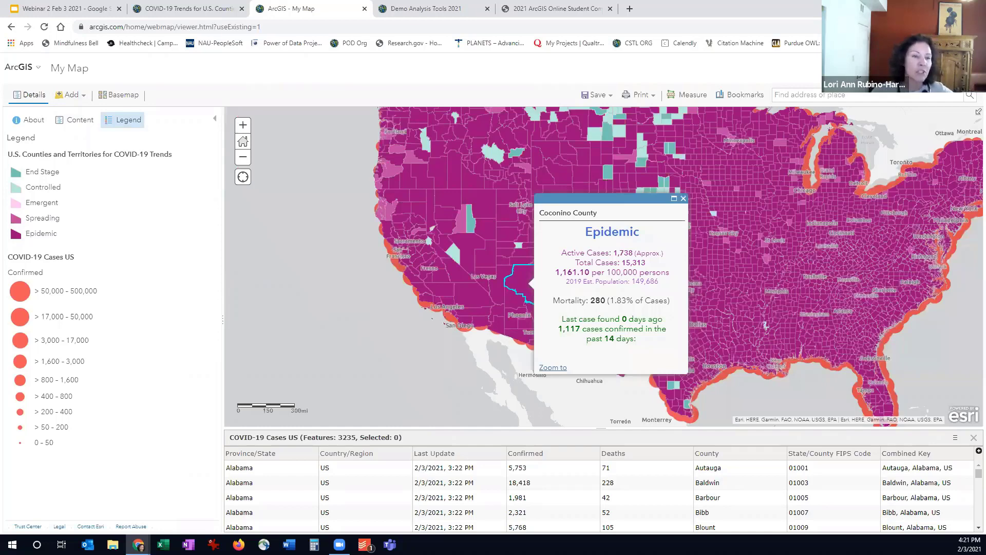
pyautogui.click(243, 141)
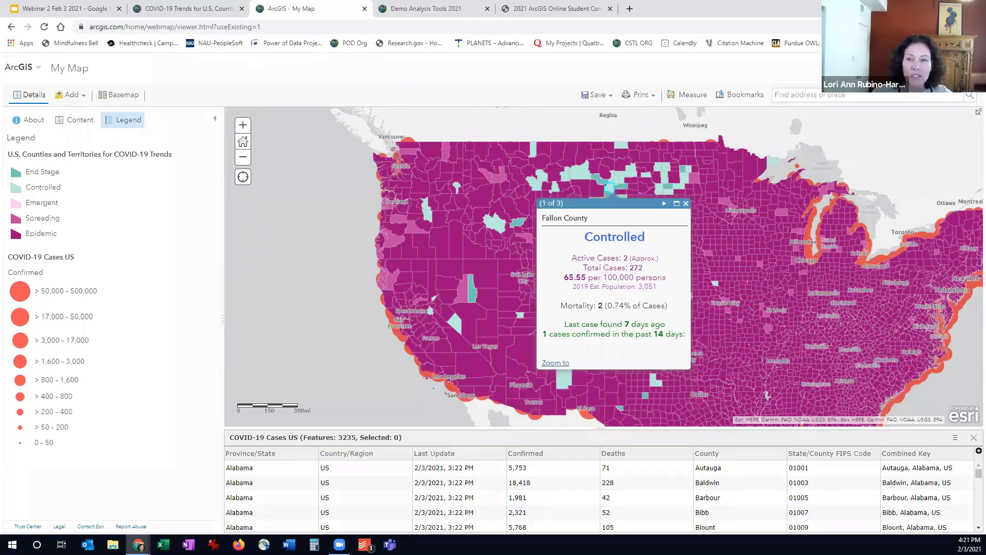
# Open the item details page of the U.S. Counties and Territories for COVID-19 Trends layer
pyautogui.click(72, 126)
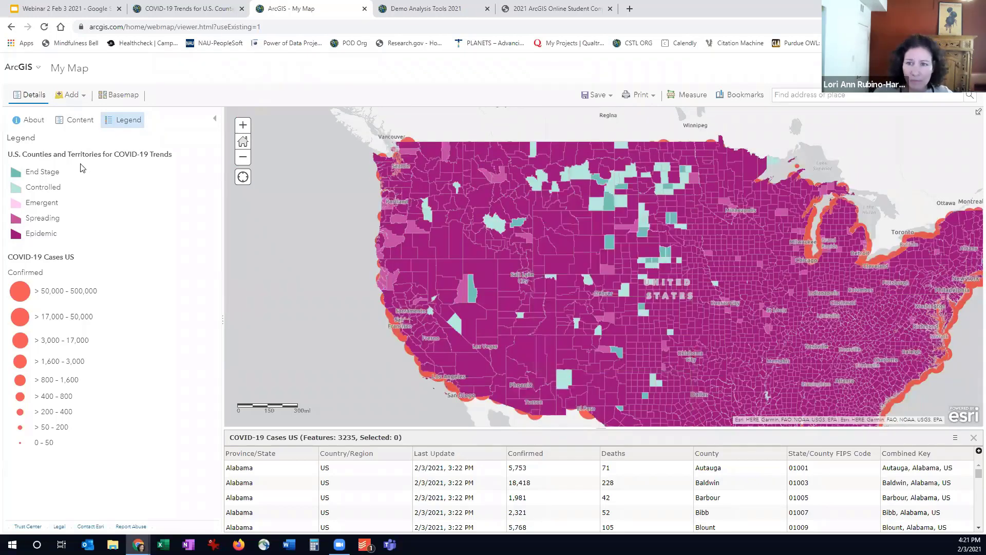
pyautogui.moveTo(102, 162)
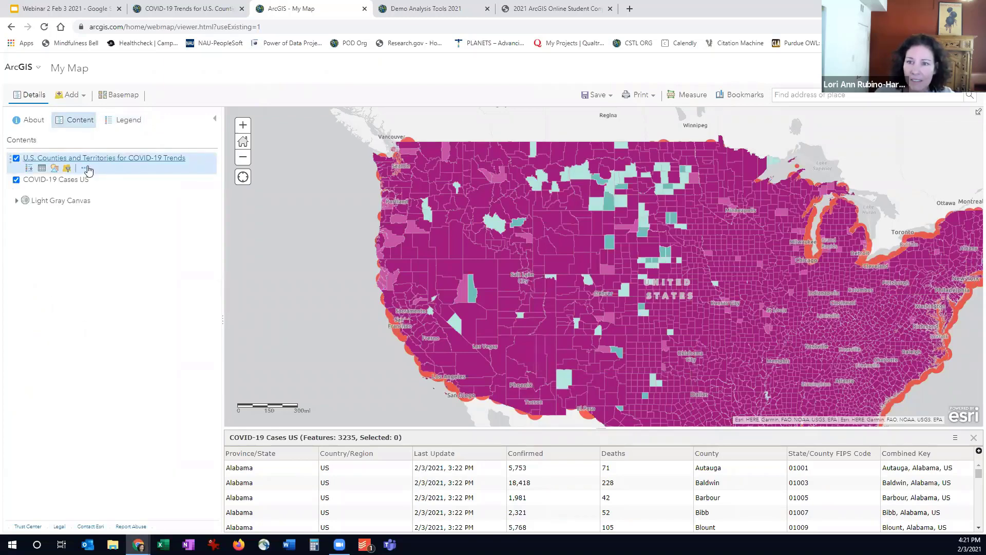
pyautogui.click(91, 159)
pyautogui.click(97, 159)
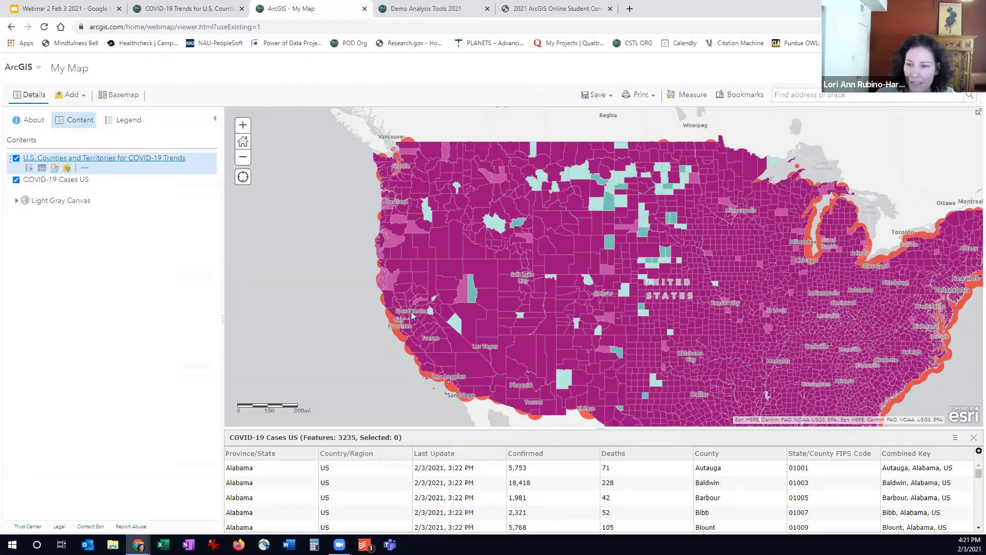
pyautogui.click(85, 168)
pyautogui.click(132, 358)
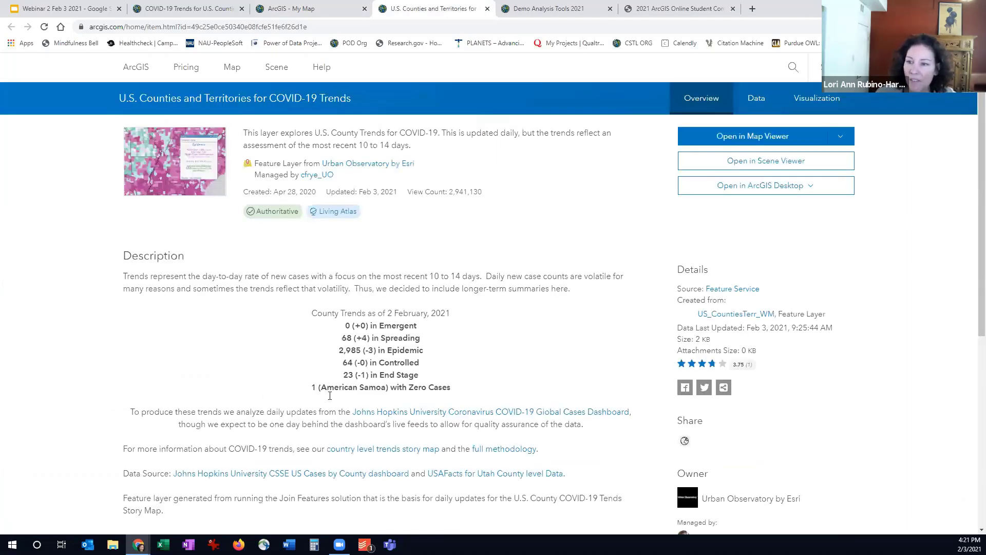
# Highlight the description passage about running the Join Features solution and return to the My Map web map
pyautogui.scroll(-2, 351, 399)
pyautogui.moveTo(224, 395); pyautogui.dragTo(390, 397)
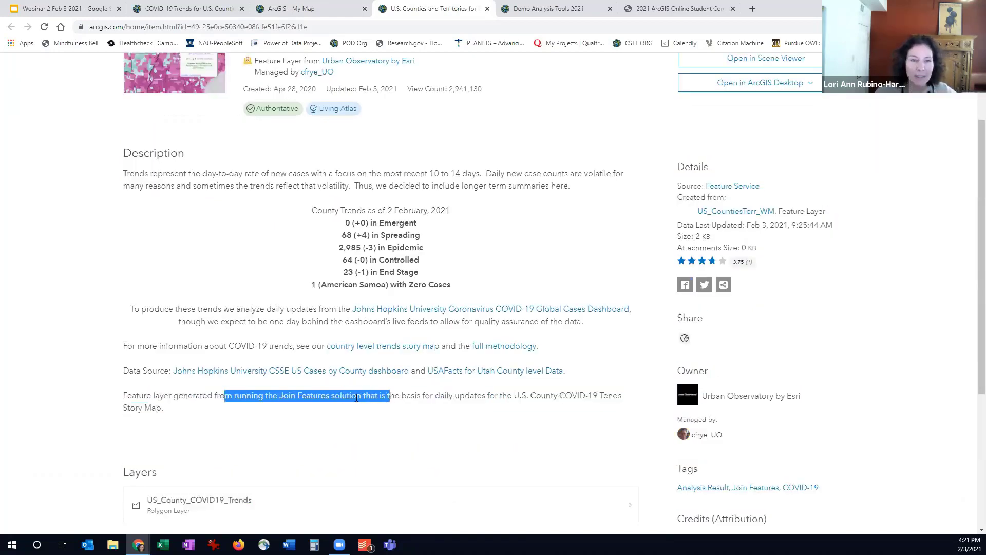
pyautogui.moveTo(356, 397); pyautogui.dragTo(357, 398)
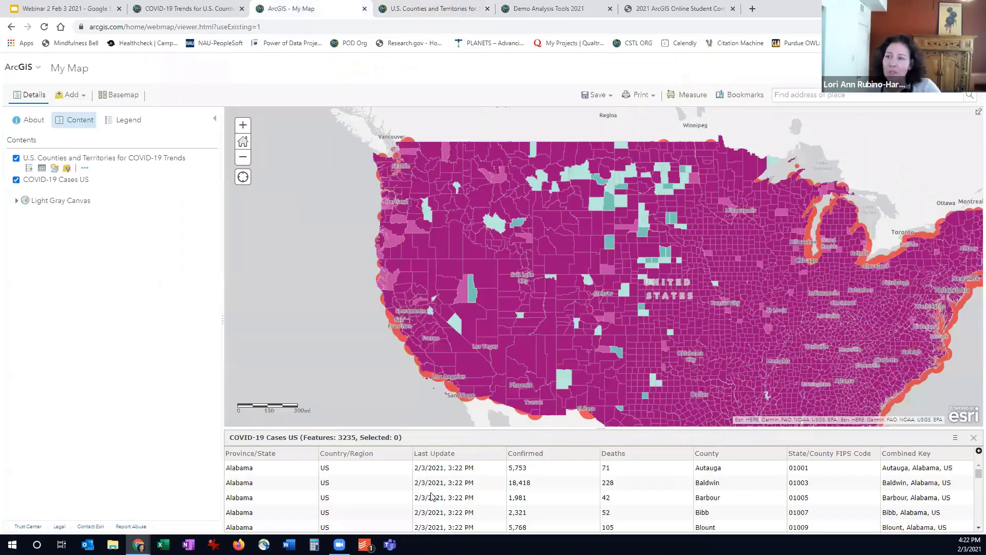
pyautogui.click(596, 96)
pyautogui.click(596, 114)
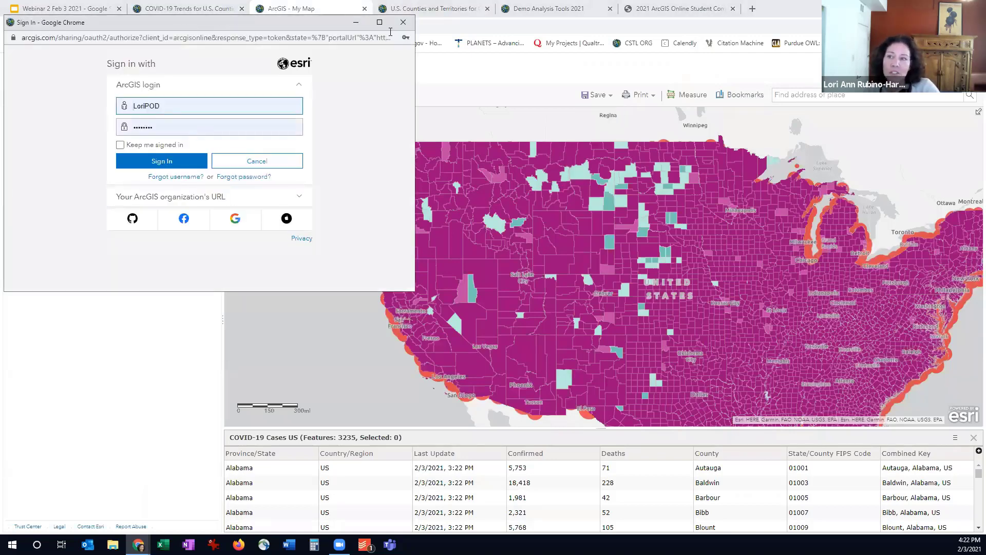
pyautogui.click(402, 23)
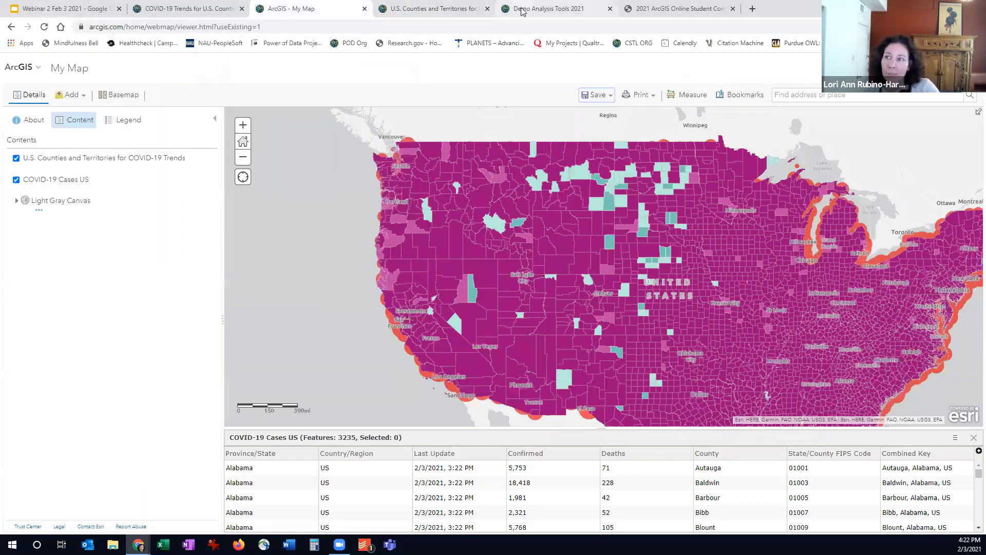
# Switch to the Demo Analysis Tools 2021 map, review its analysis tool categories and return to the layer contents
pyautogui.click(522, 12)
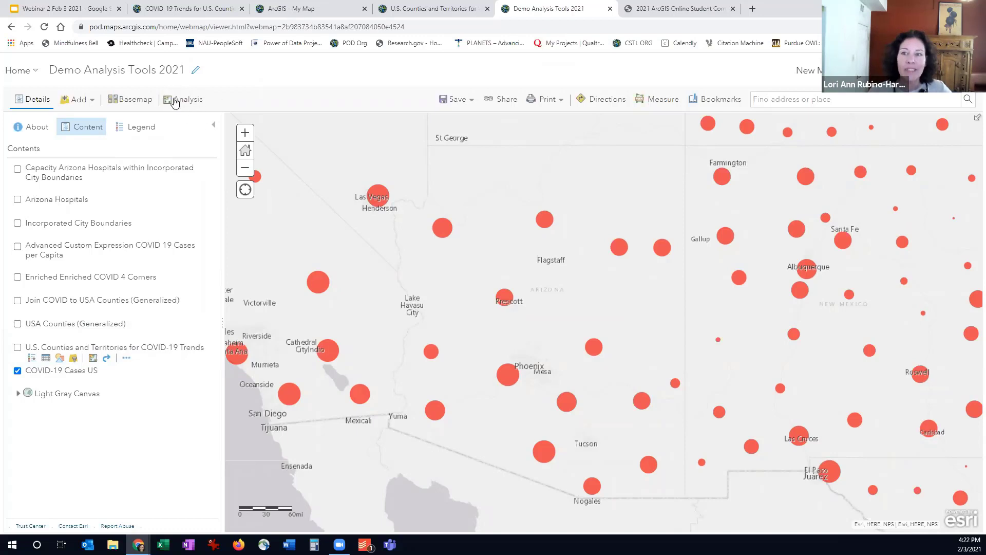
pyautogui.click(194, 101)
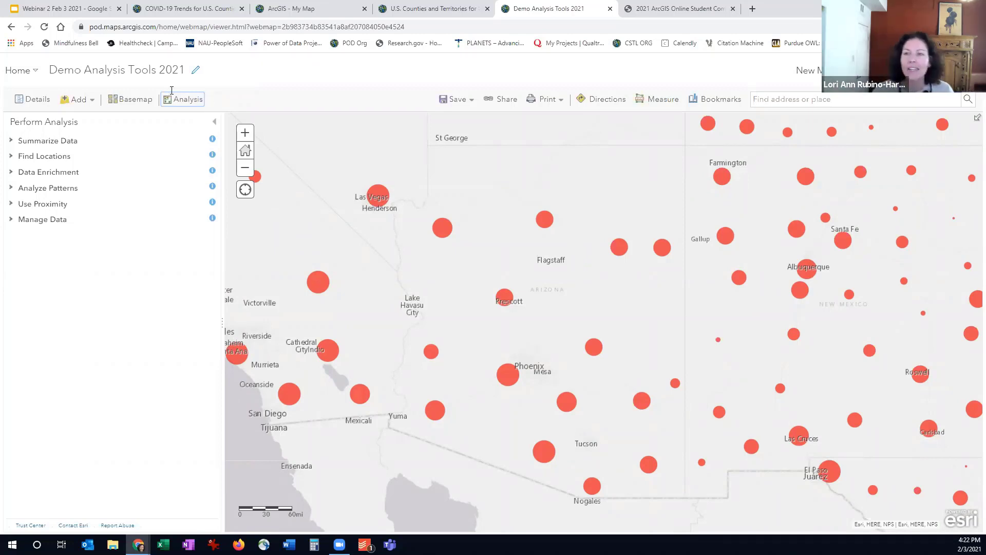
pyautogui.click(75, 102)
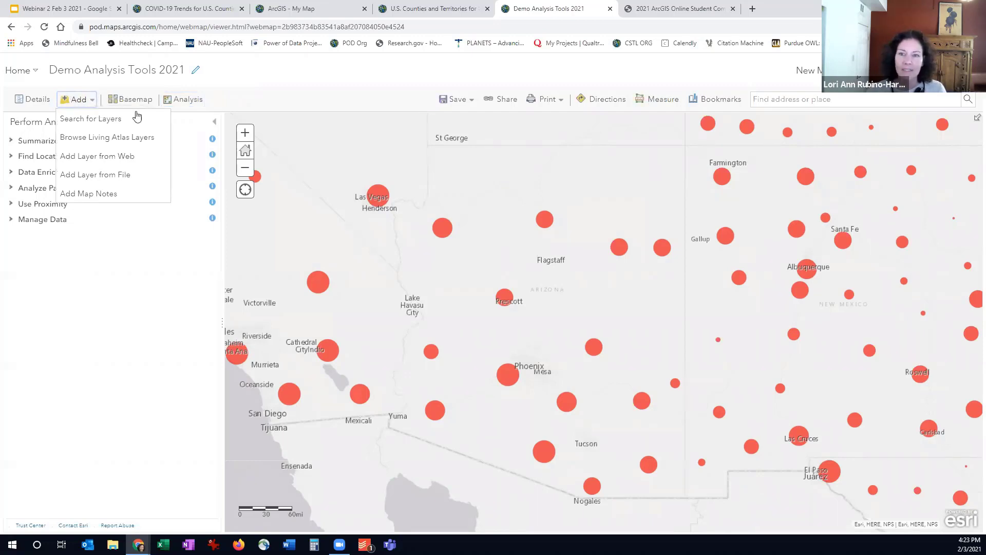
pyautogui.click(212, 125)
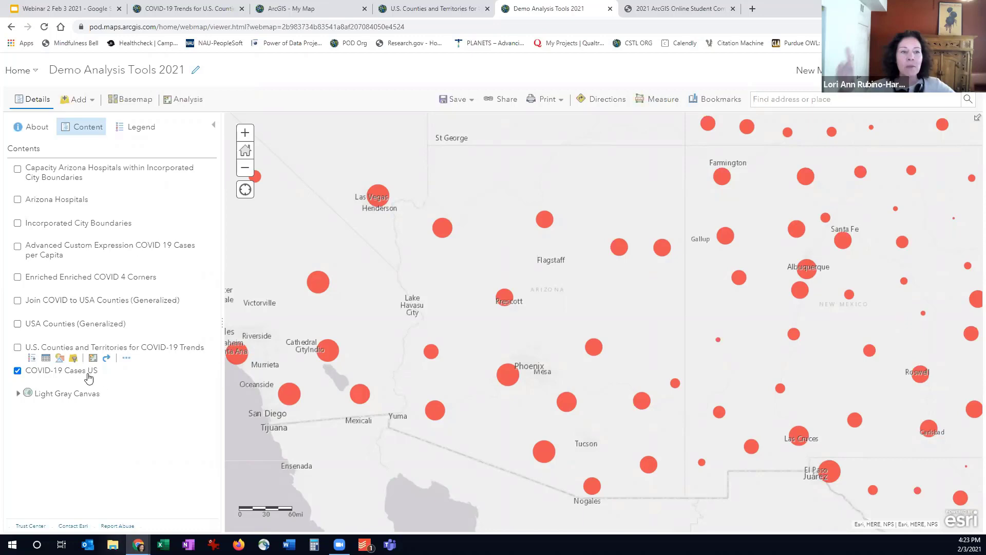
# Expand the legends of the COVID-19 Cases US and county trends layers, and open the cases layer's attribute table
pyautogui.moveTo(58, 373)
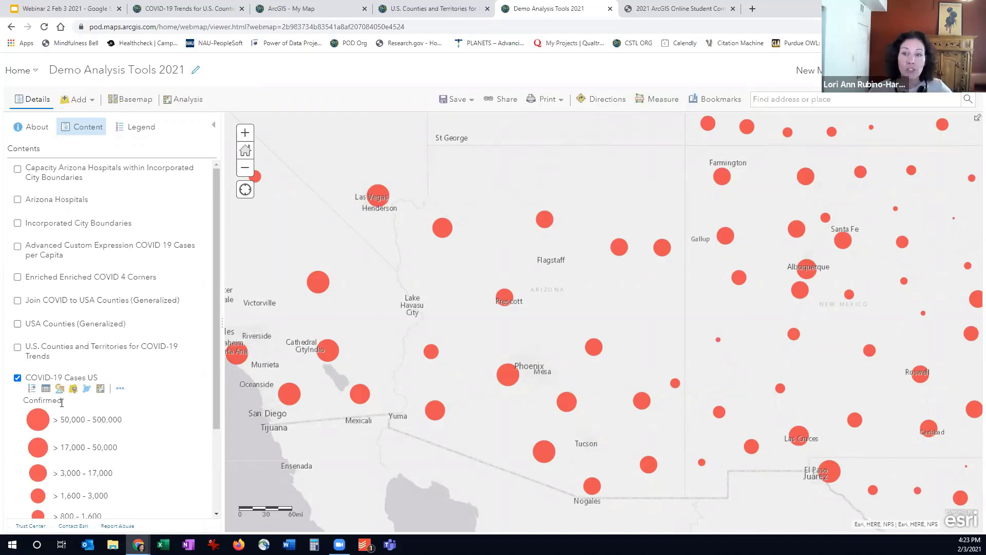
pyautogui.click(51, 354)
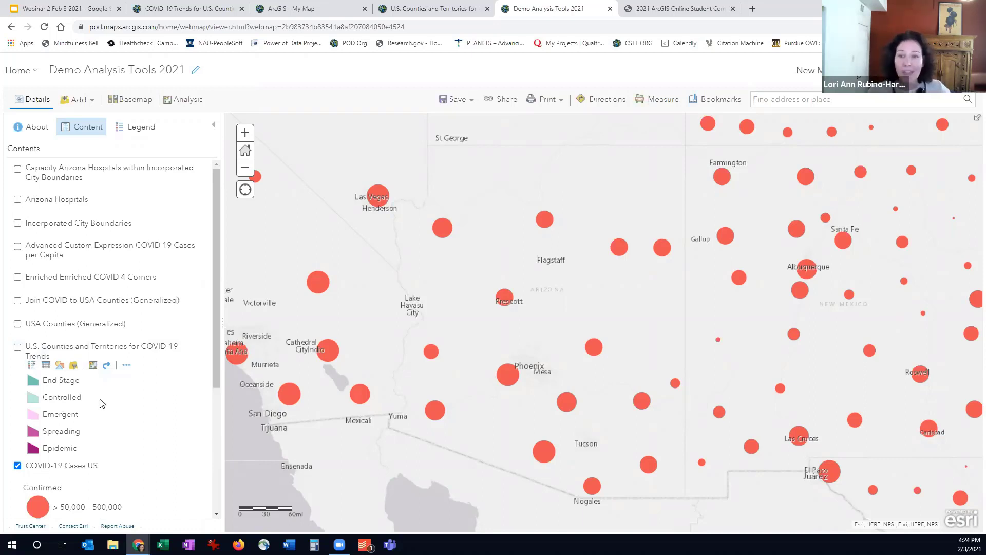
pyautogui.moveTo(44, 479)
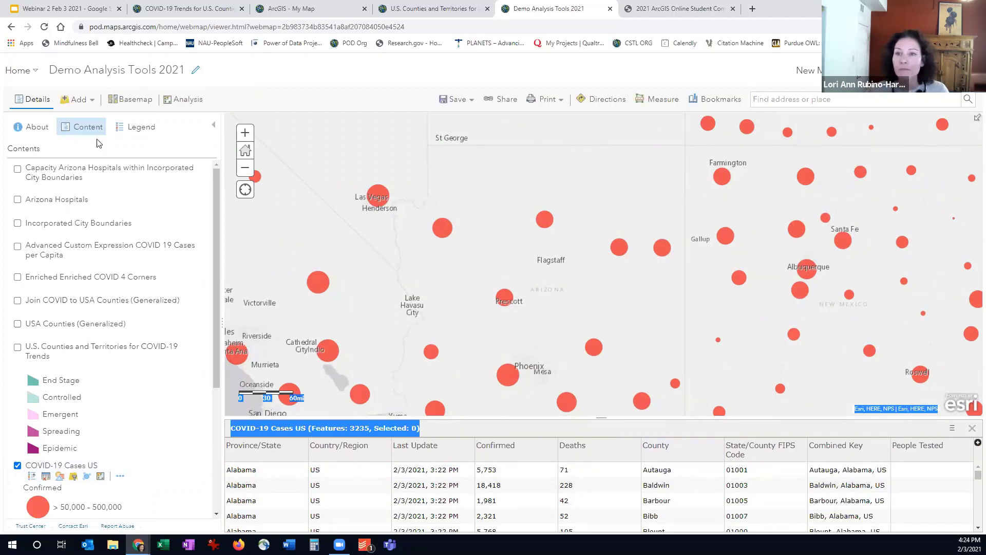
# Search the Living Atlas layers for "usa counties" and open the details of USA Counties (Generalized)
pyautogui.click(81, 105)
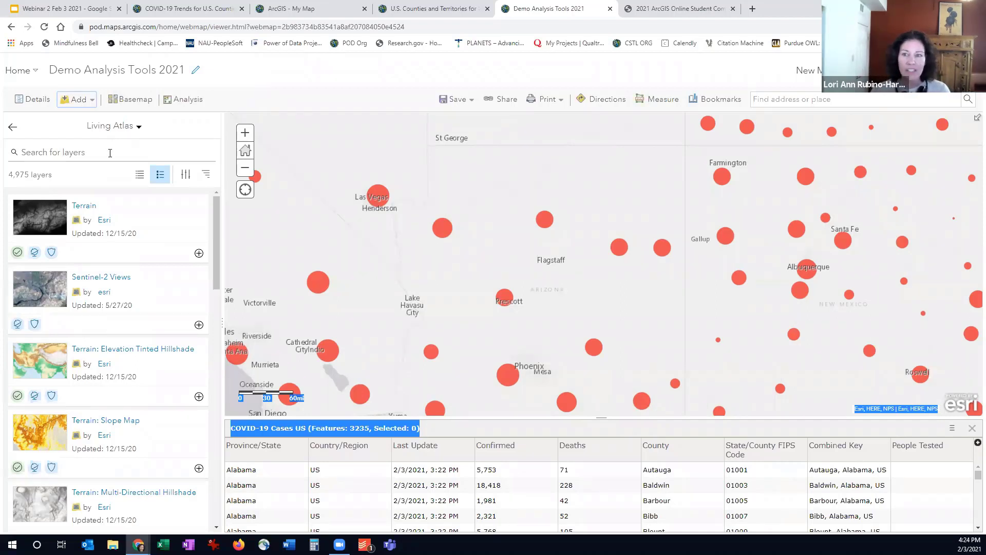
pyautogui.click(110, 153)
pyautogui.write('u')
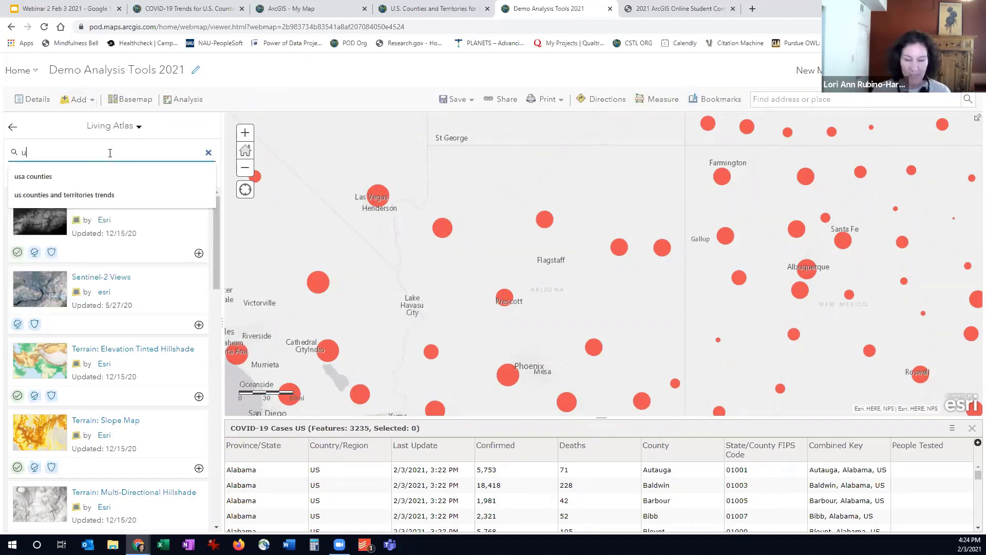
pyautogui.write('sa counties')
pyautogui.press('Return')
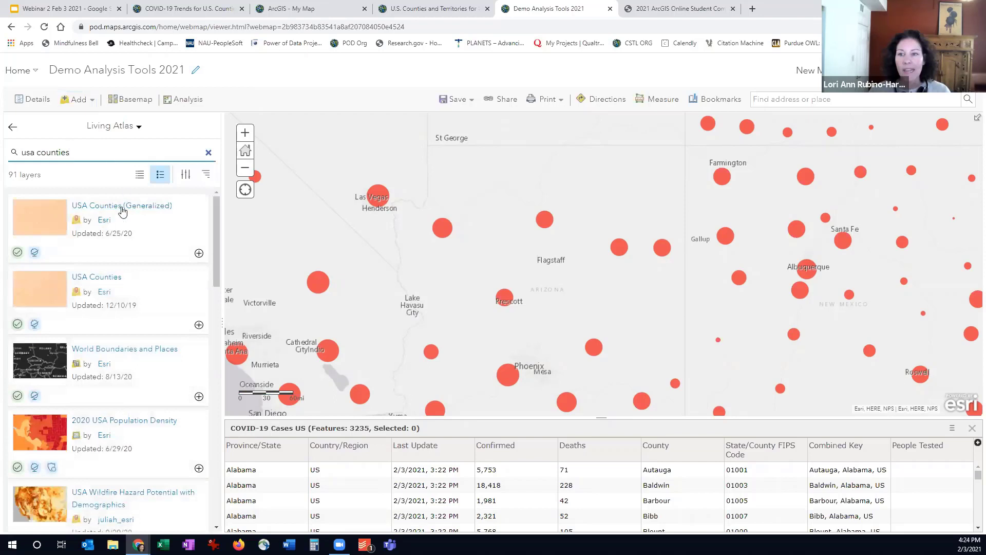
pyautogui.click(157, 208)
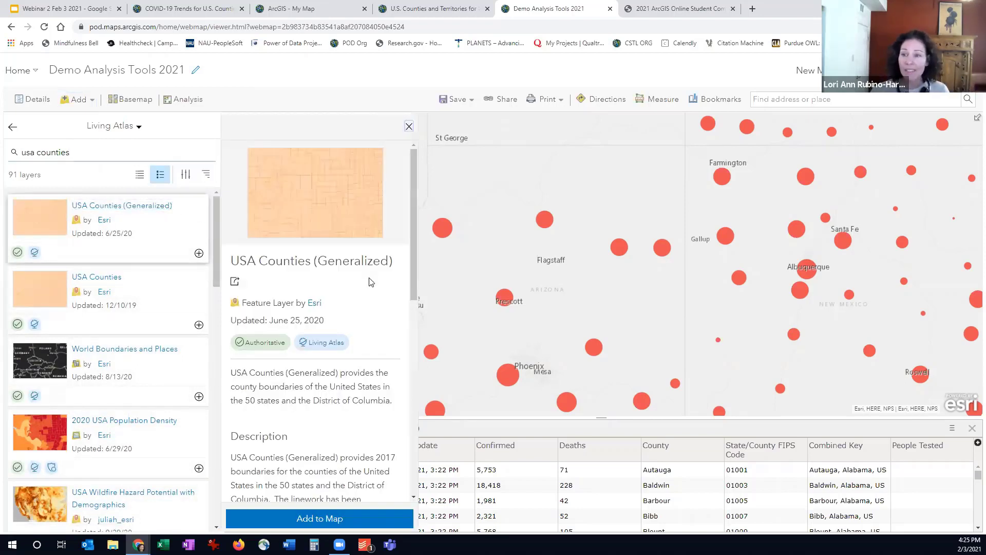
# Review the USA Counties (Generalized) description, add the layer to the map, and view its attribute table
pyautogui.scroll(-2, 371, 282)
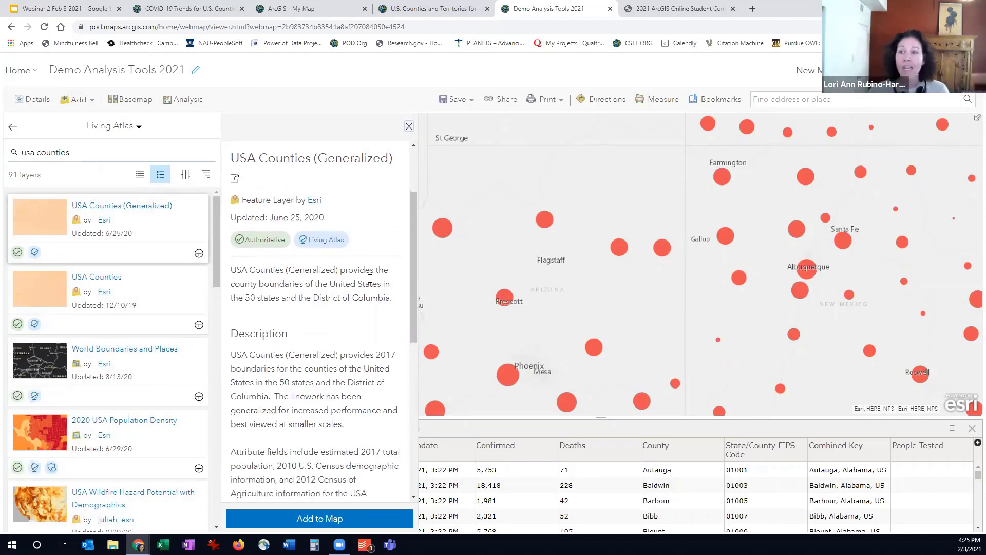
pyautogui.scroll(-1, 337, 400)
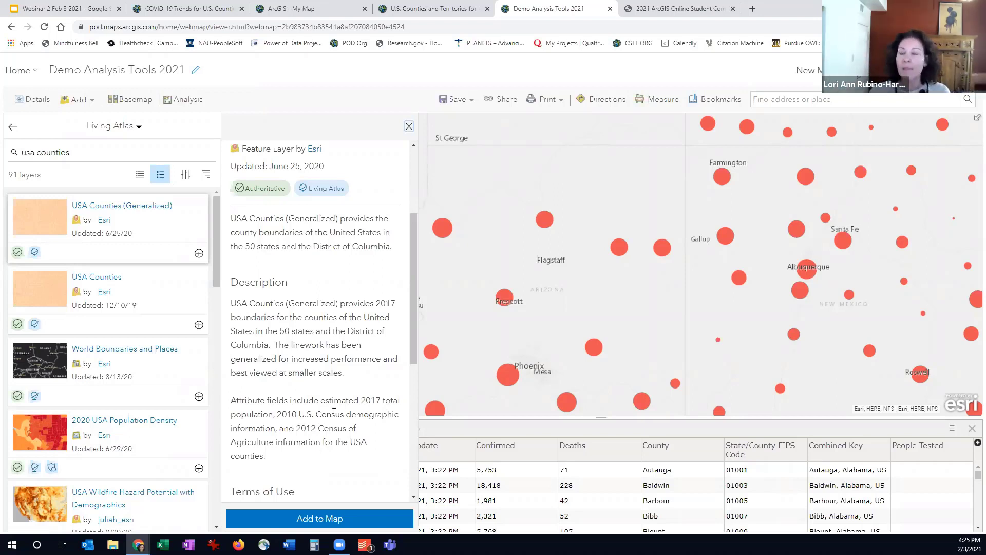
pyautogui.click(343, 521)
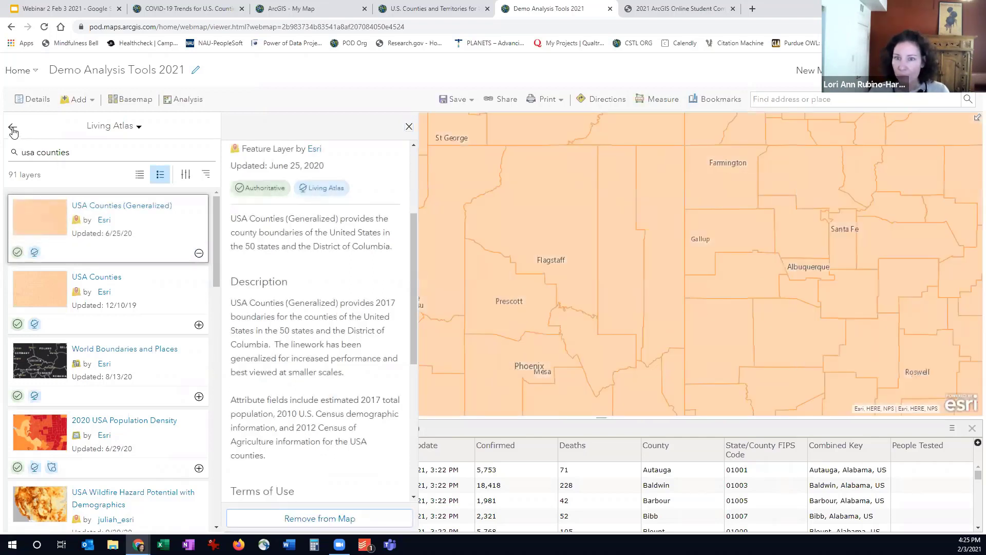
pyautogui.click(12, 128)
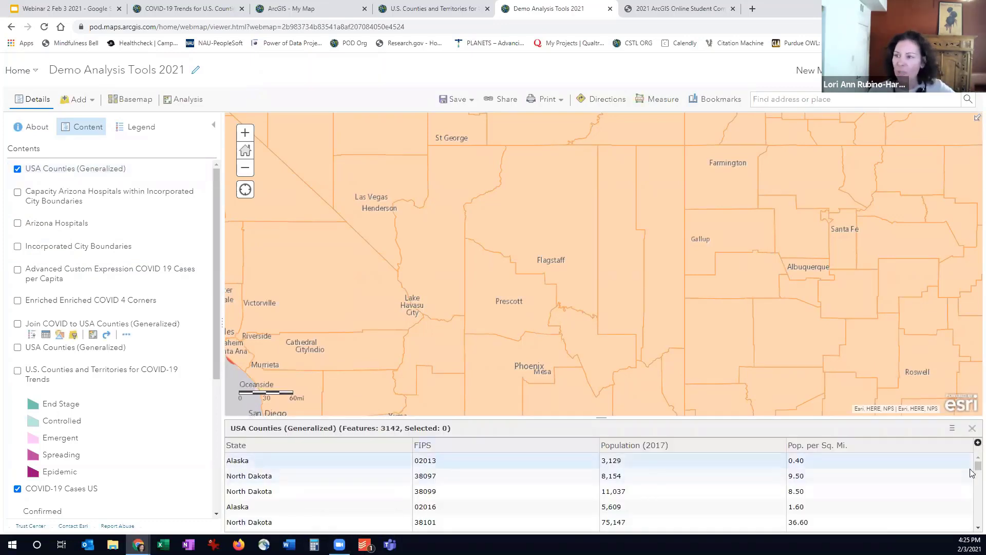
pyautogui.moveTo(977, 466); pyautogui.dragTo(911, 401)
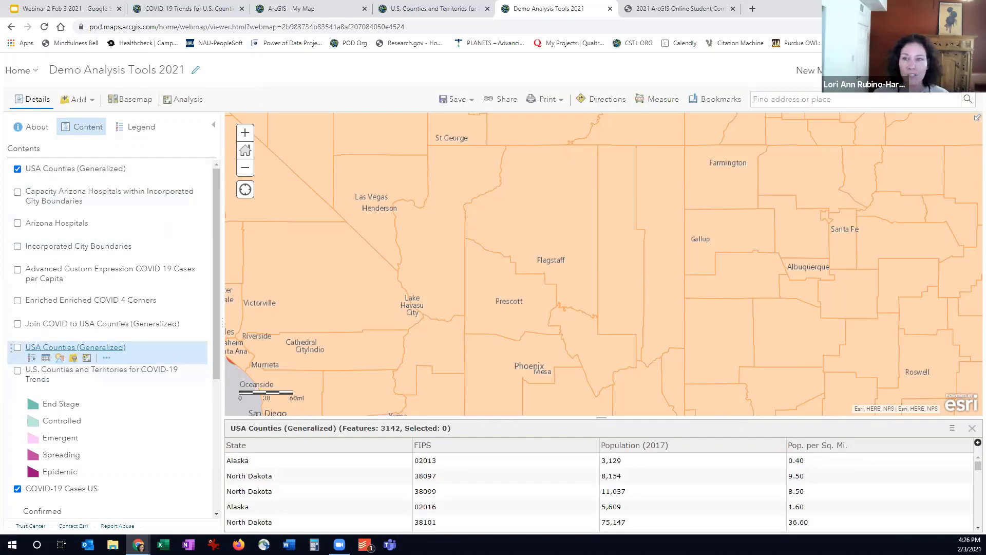
# Set up Join Features with USA Counties (Generalized) as target, COVID-19 Cases US as join layer, and the spatial relationship Intersects
pyautogui.click(178, 100)
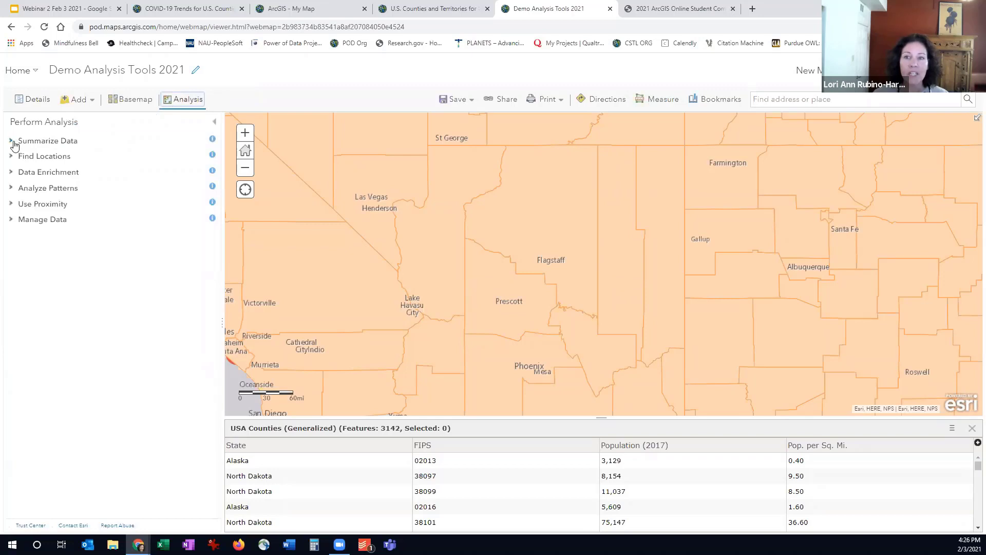
pyautogui.click(13, 144)
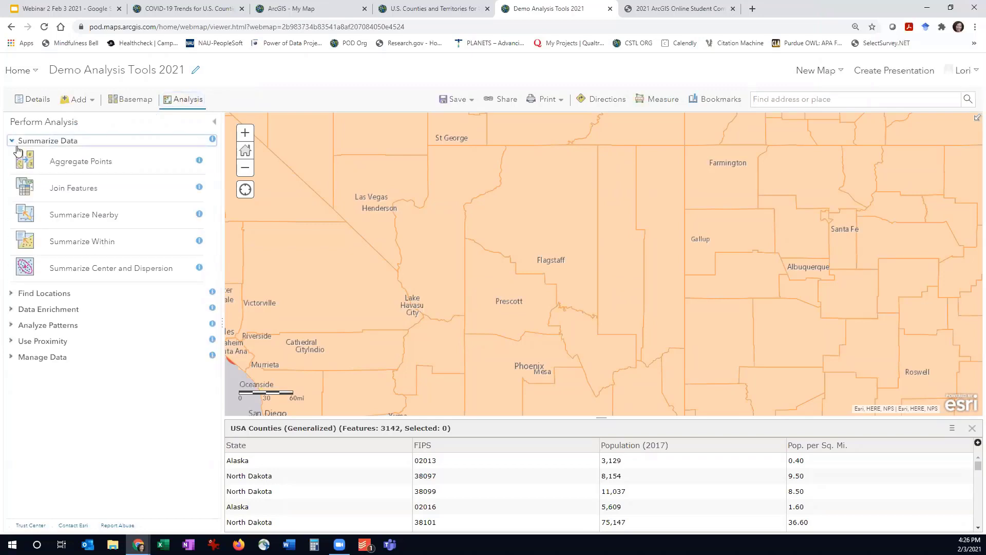
pyautogui.click(81, 194)
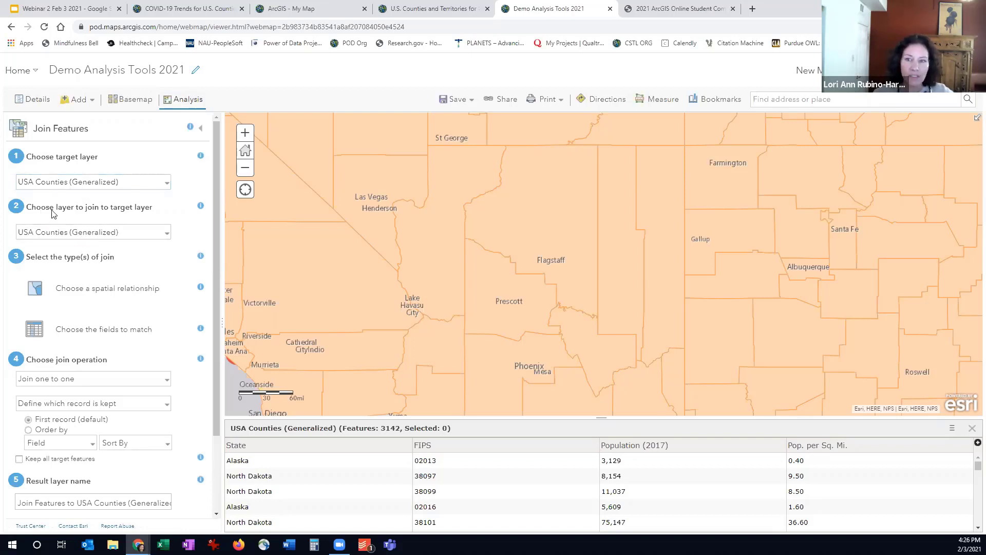
pyautogui.click(74, 235)
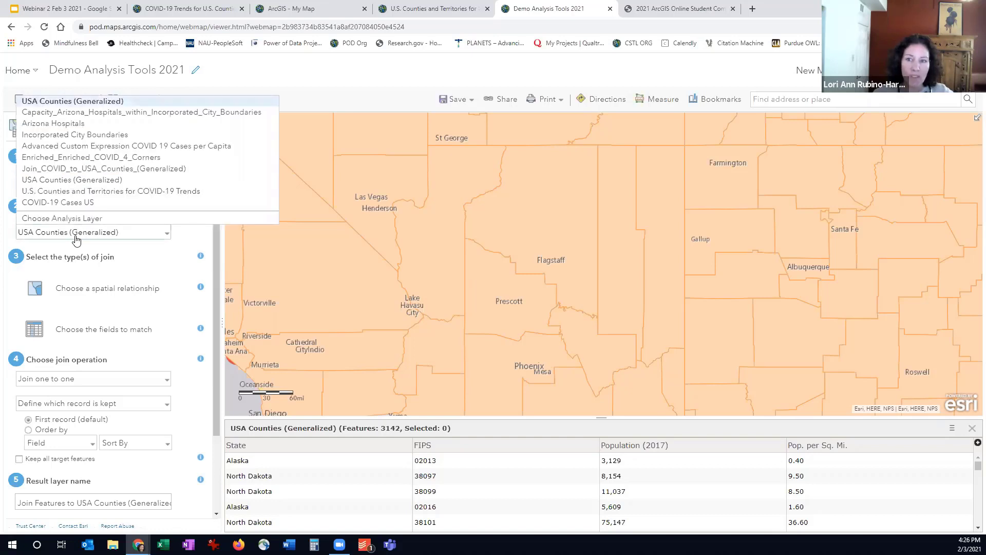
pyautogui.click(79, 203)
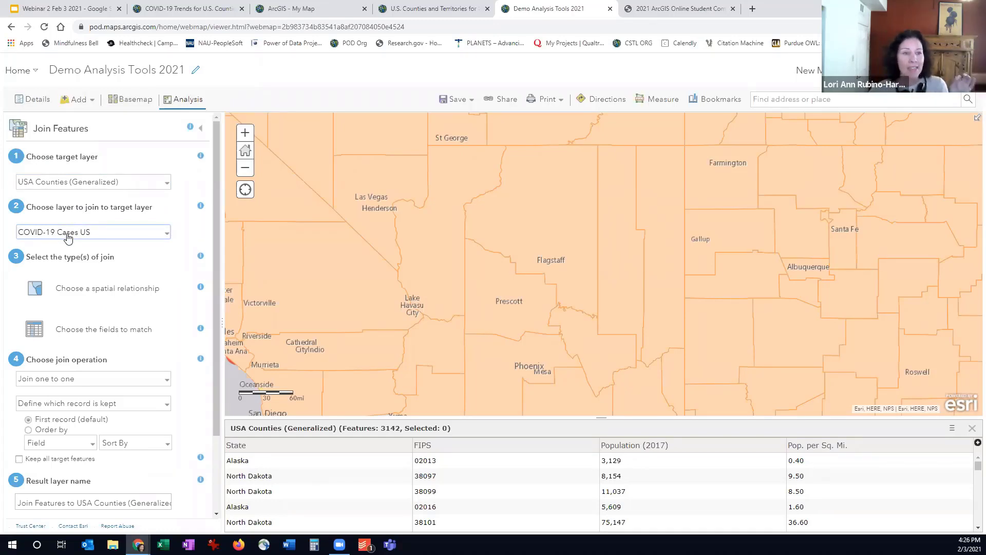
pyautogui.click(84, 291)
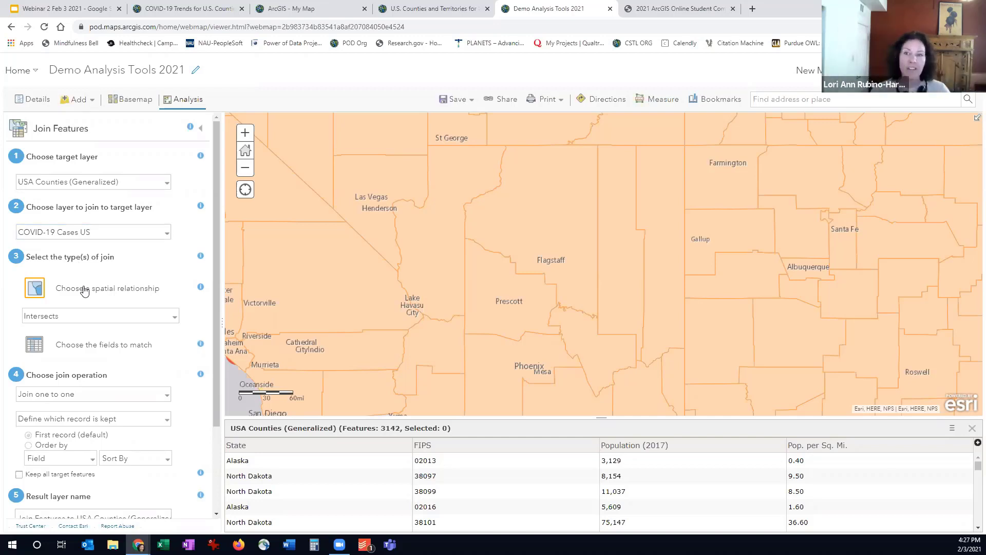
# Review the remaining Join Features settings, widen the map extent across the southwestern United States, and leave the tool without running the analysis
pyautogui.scroll(-1, 87, 290)
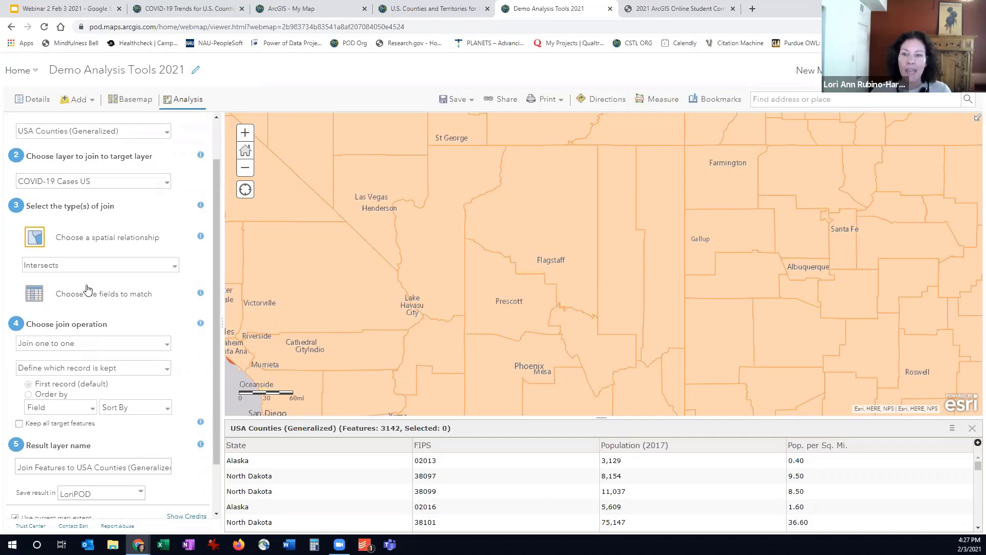
pyautogui.scroll(-1, 131, 273)
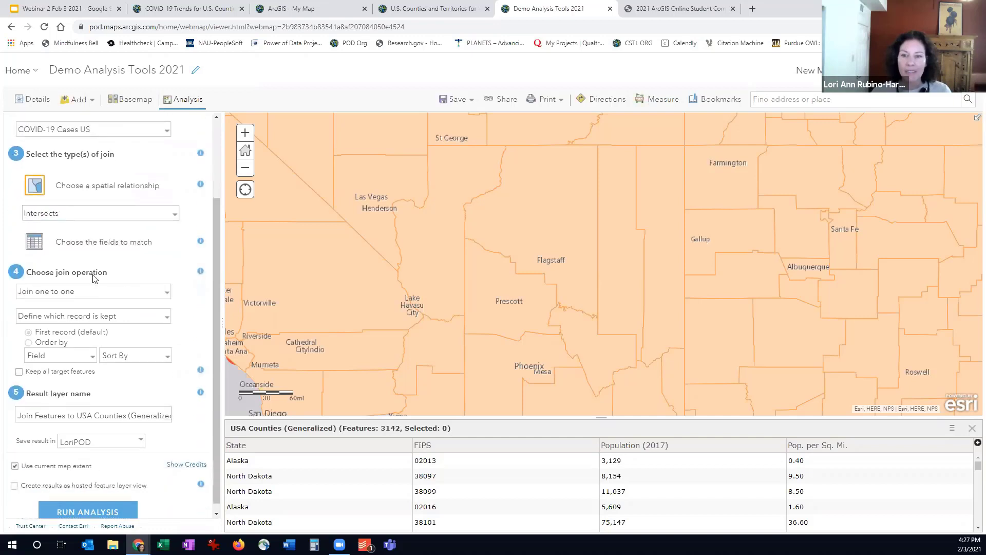
pyautogui.scroll(-1, 71, 283)
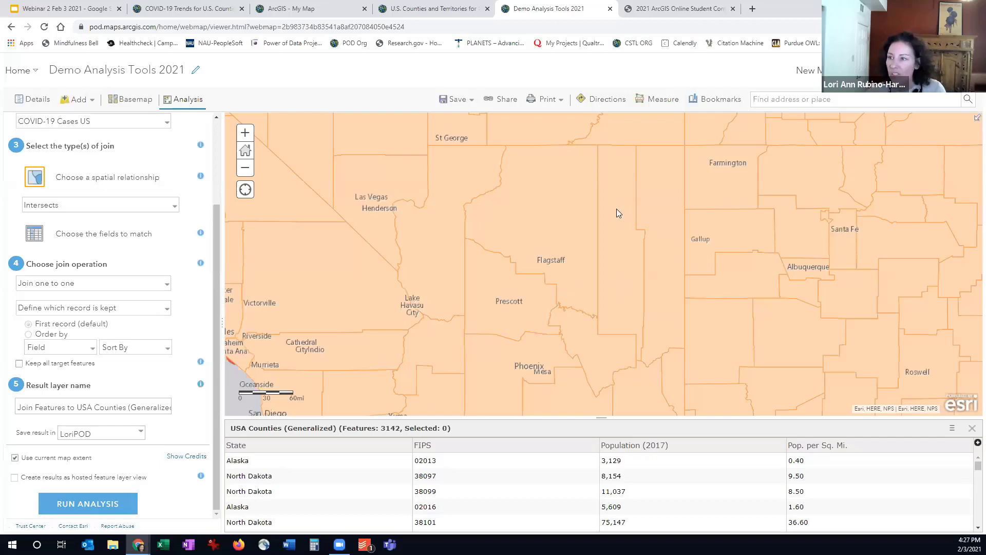
pyautogui.scroll(-2, 555, 251)
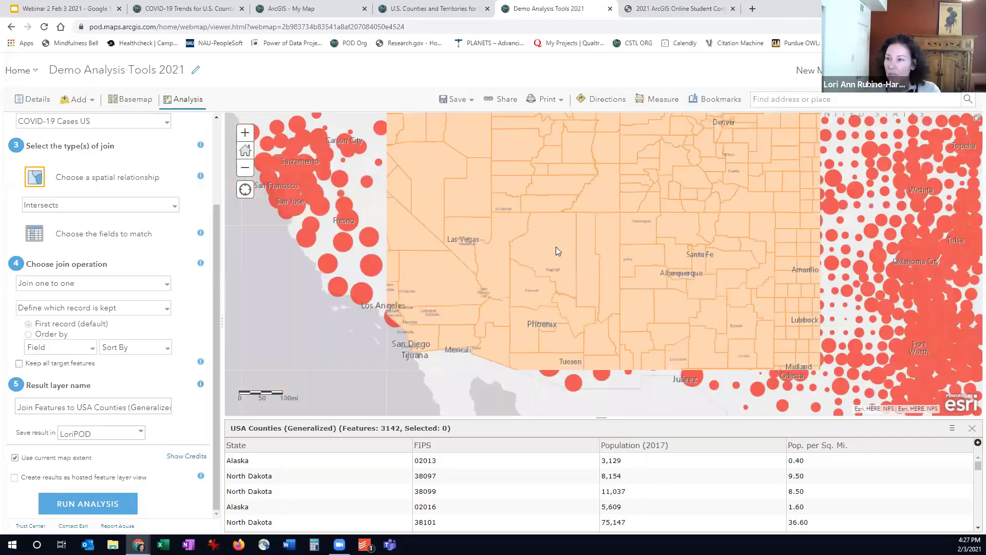
pyautogui.moveTo(748, 353); pyautogui.dragTo(687, 387)
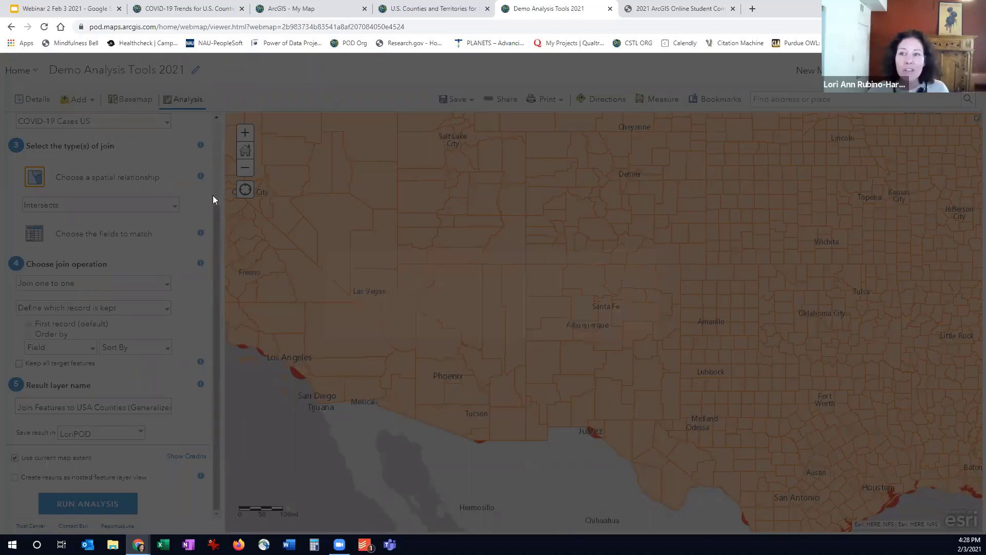
pyautogui.scroll(2, 200, 133)
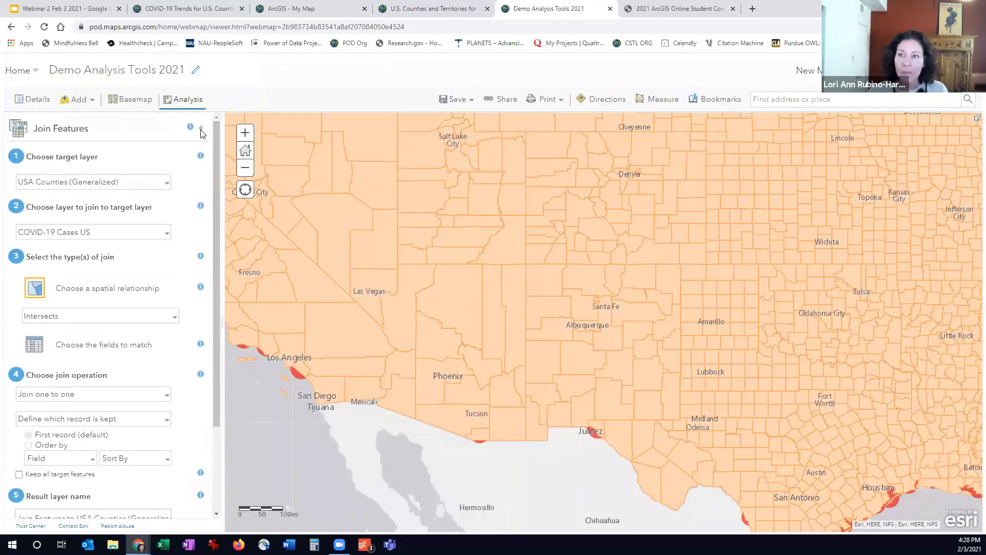
pyautogui.click(200, 128)
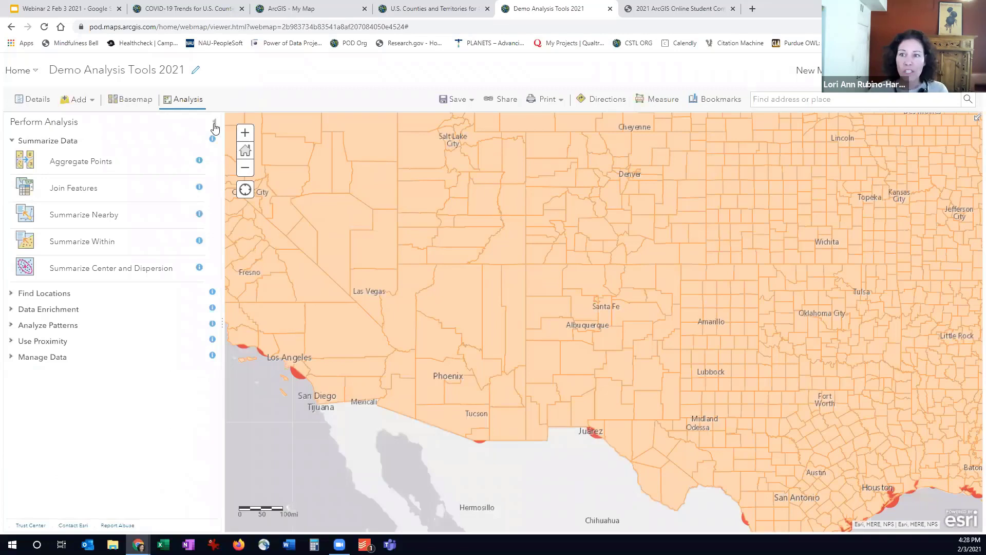
# Show only the Join COVID to USA Counties (Generalized) layer, hiding the newly added USA Counties (Generalized) and COVID-19 Cases US layers
pyautogui.click(32, 99)
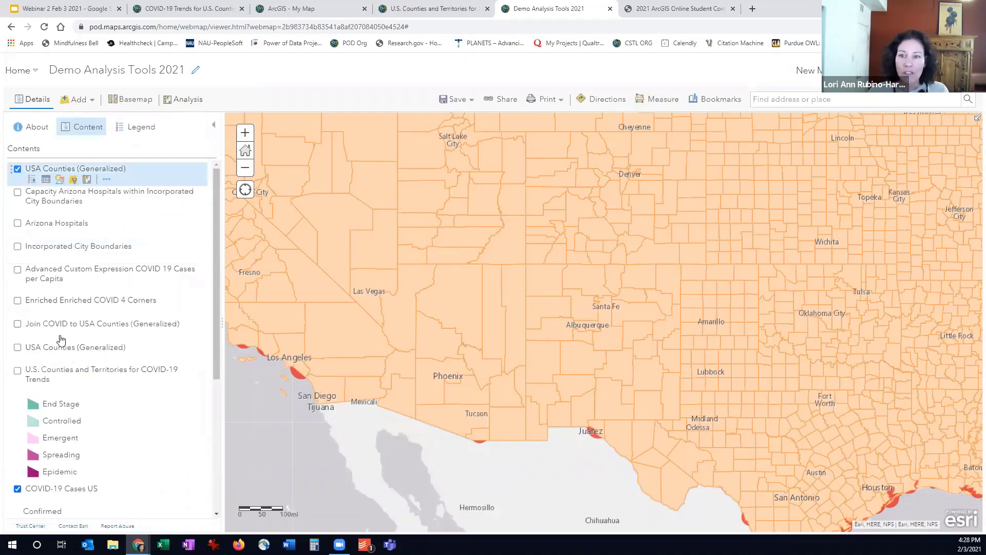
pyautogui.click(18, 324)
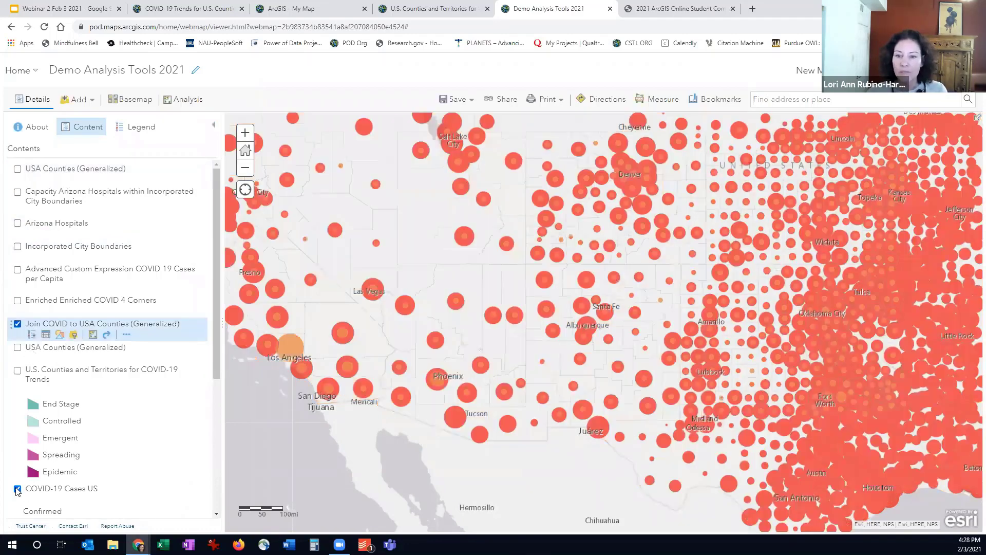
pyautogui.click(17, 489)
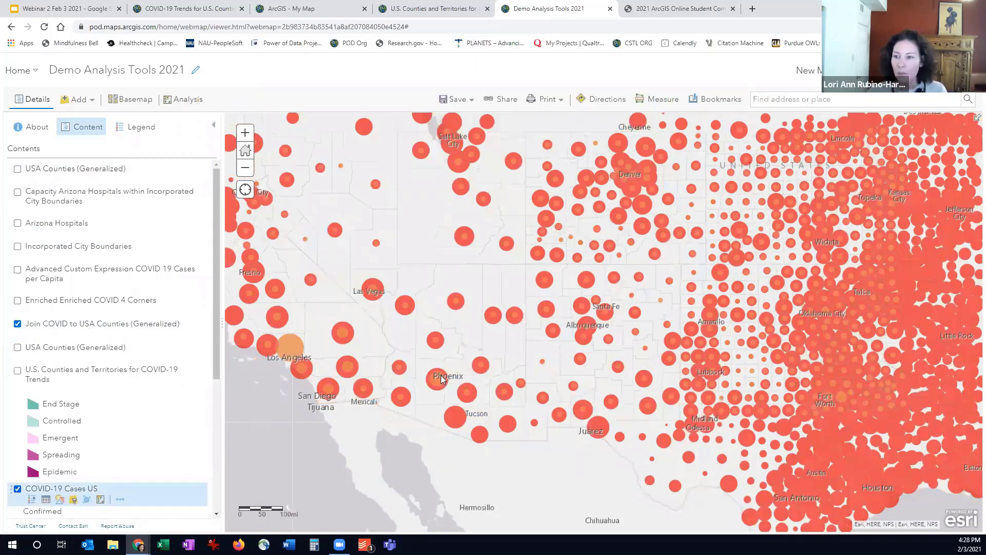
pyautogui.click(17, 488)
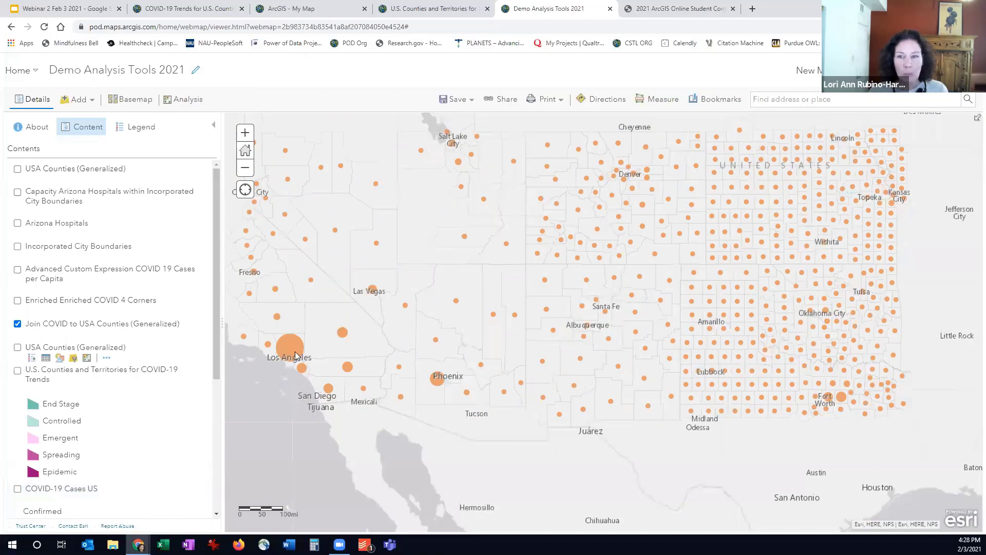
pyautogui.click(160, 324)
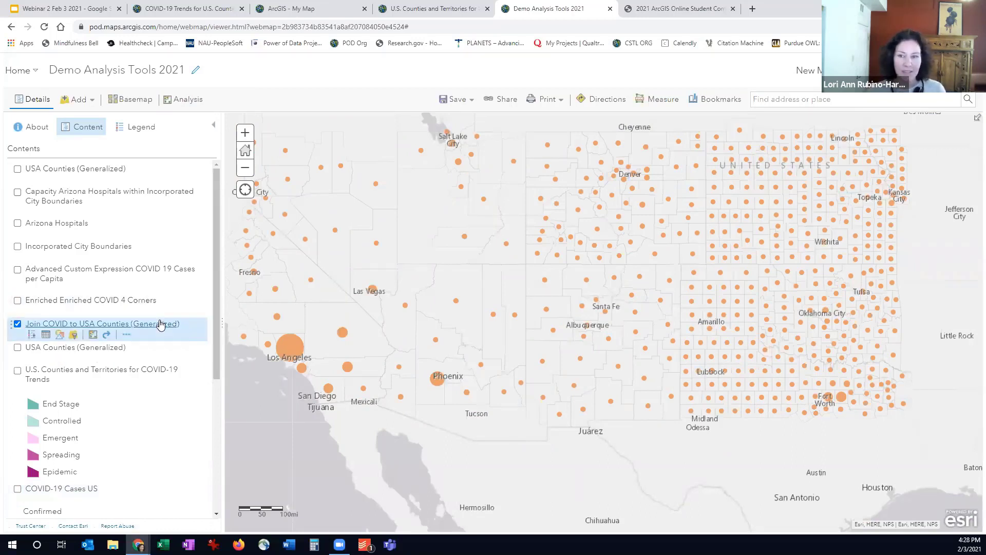
pyautogui.click(59, 337)
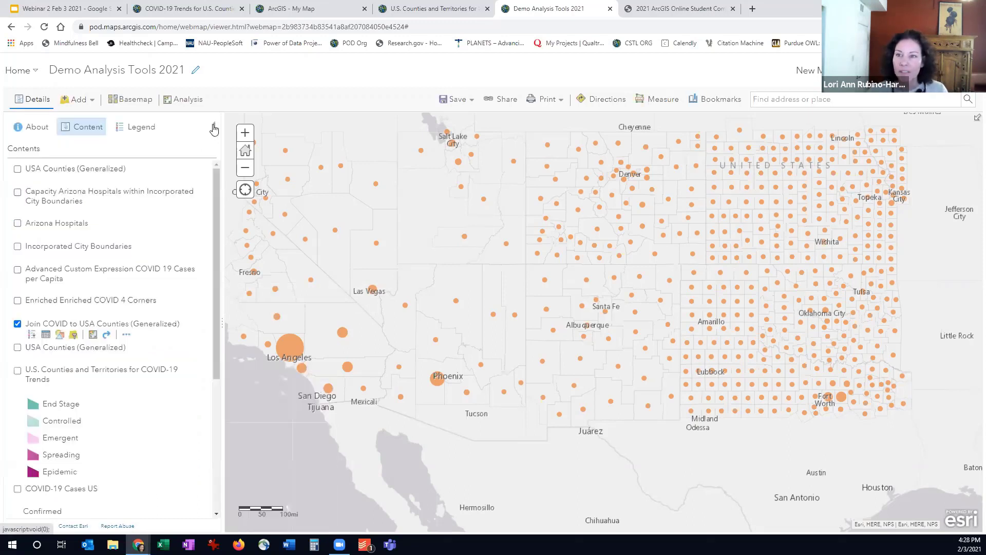
pyautogui.click(213, 124)
# Examine the census and COVID fields in the Join COVID to USA Counties (Generalized) attribute table, and close the table
pyautogui.moveTo(102, 323)
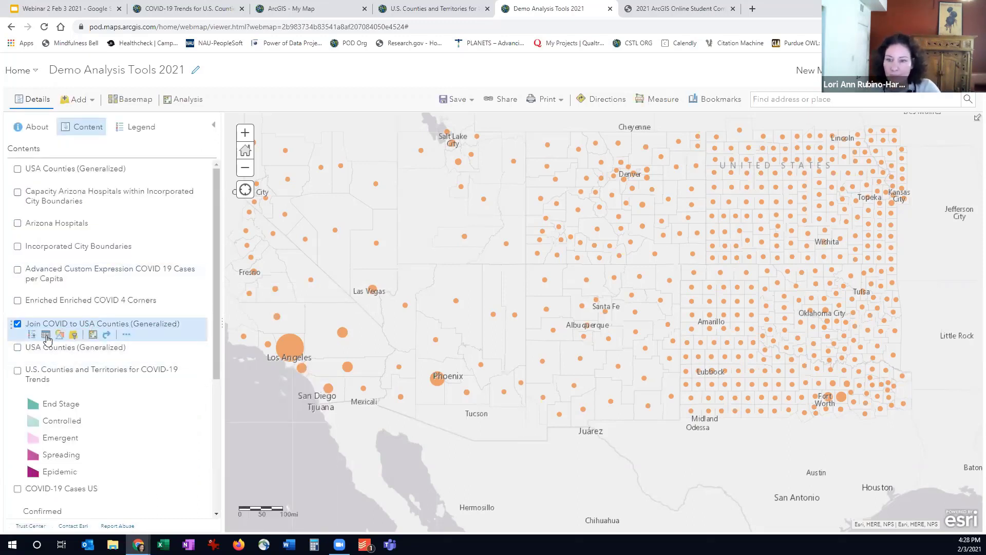
pyautogui.click(46, 337)
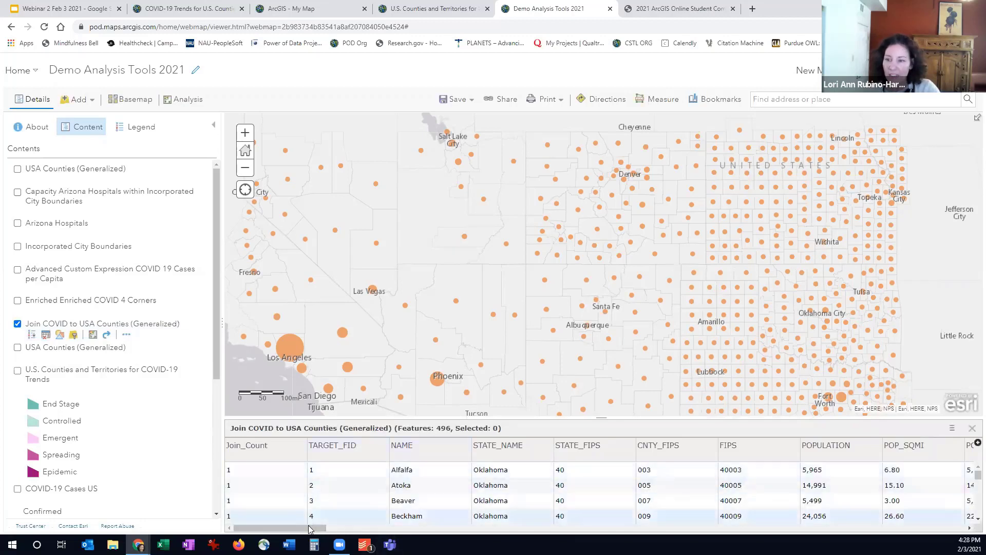
pyautogui.moveTo(311, 529); pyautogui.dragTo(514, 538)
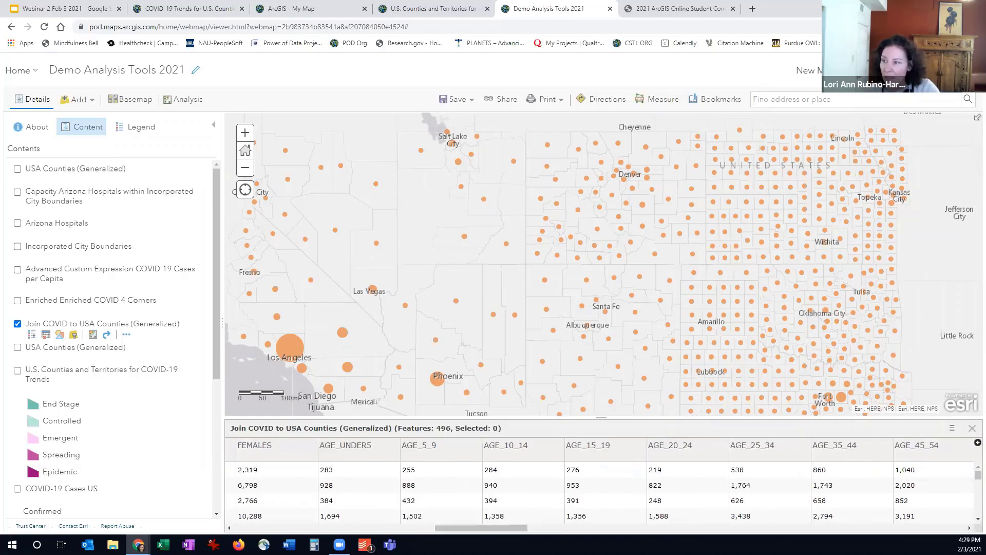
pyautogui.click(969, 528)
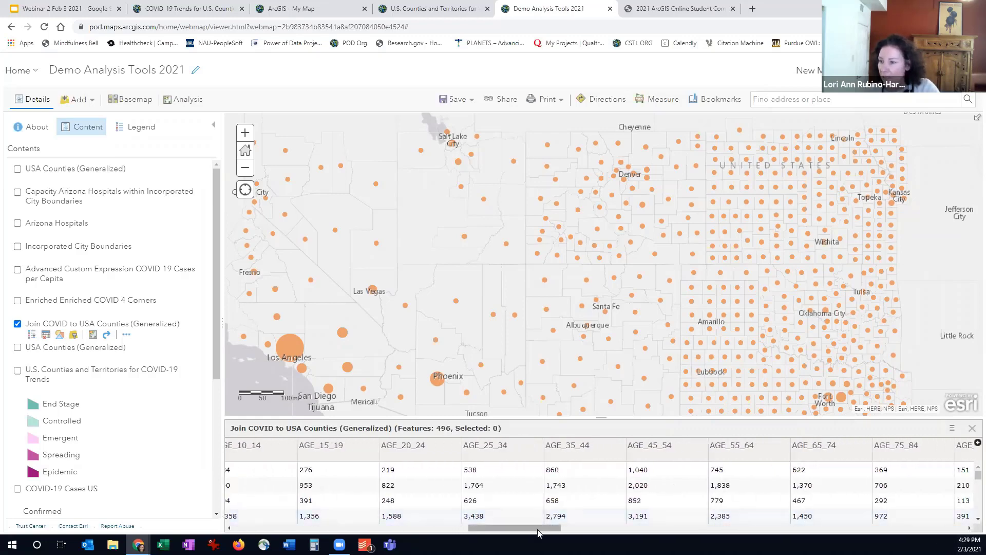
pyautogui.moveTo(539, 529); pyautogui.dragTo(956, 529)
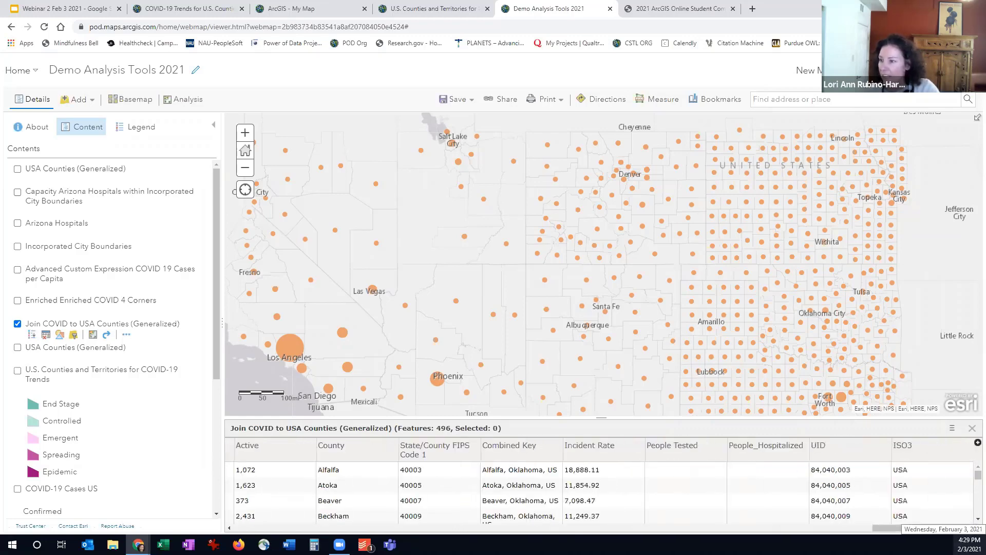
pyautogui.moveTo(882, 533); pyautogui.dragTo(831, 533)
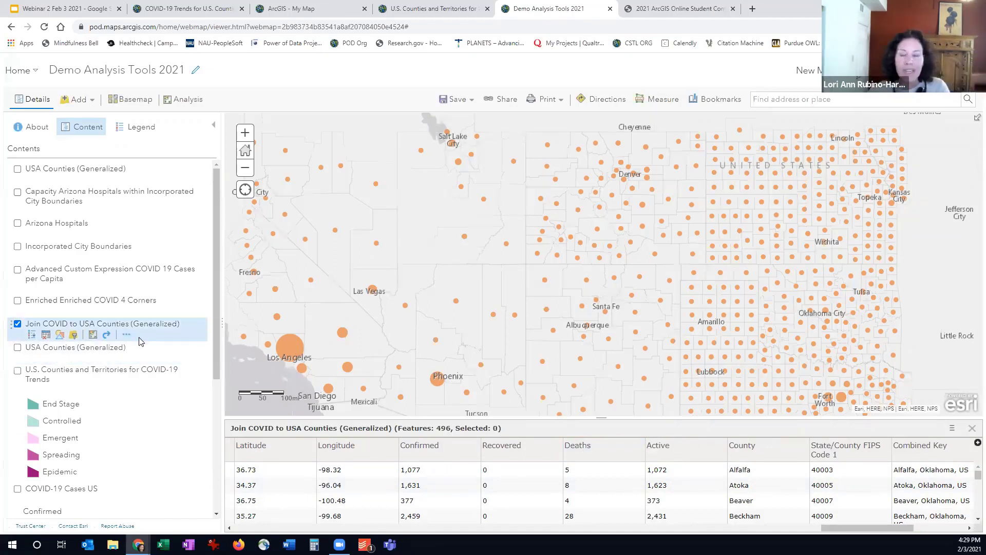
pyautogui.click(971, 429)
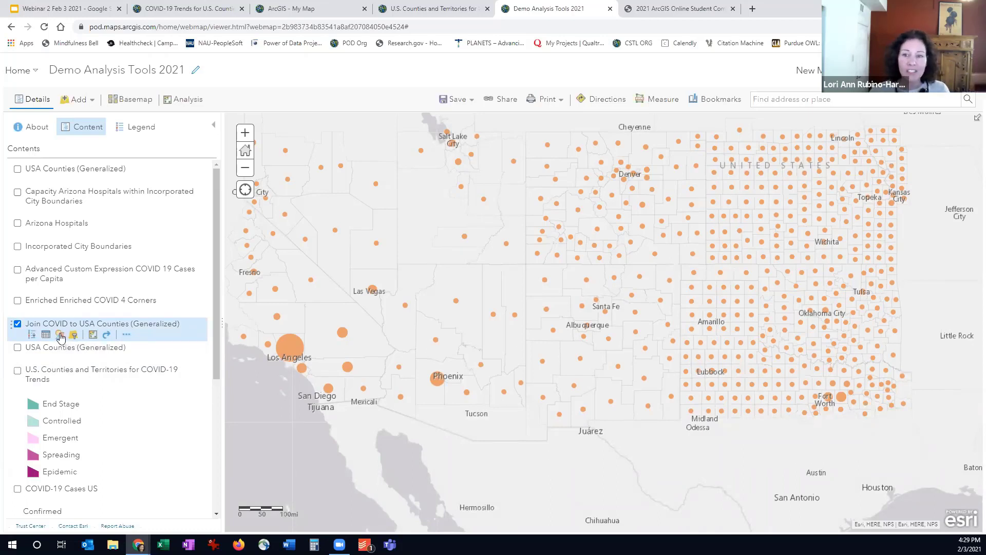
# Review the attributes available for styling the Join COVID to USA Counties (Generalized) layer, keeping Confirmed as the attribute to show
pyautogui.click(60, 337)
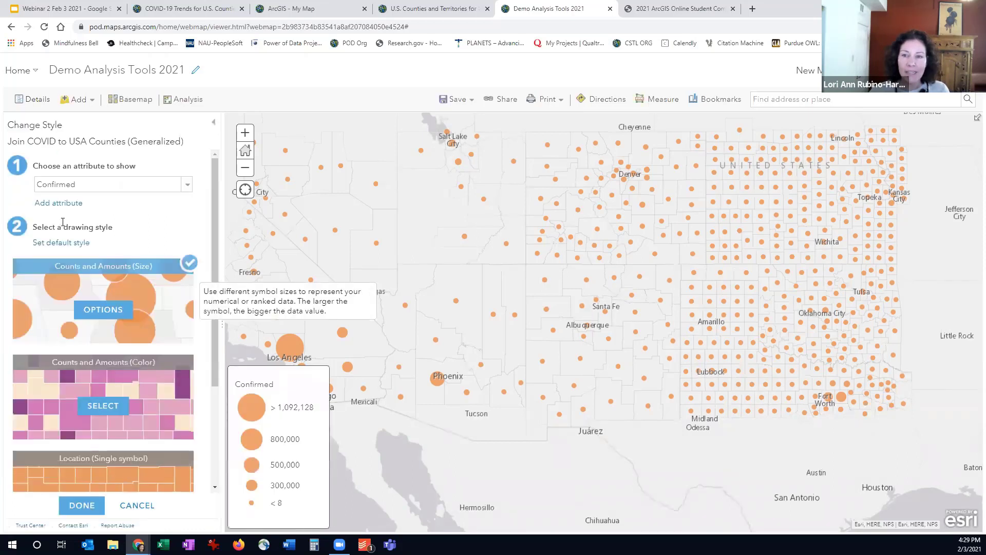
pyautogui.click(91, 186)
pyautogui.moveTo(186, 227); pyautogui.dragTo(192, 197)
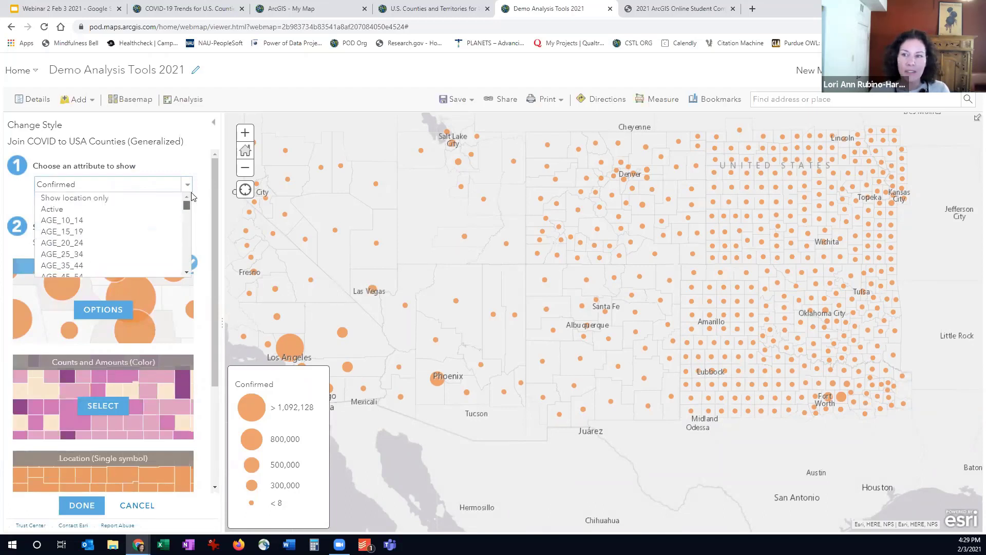
pyautogui.click(136, 184)
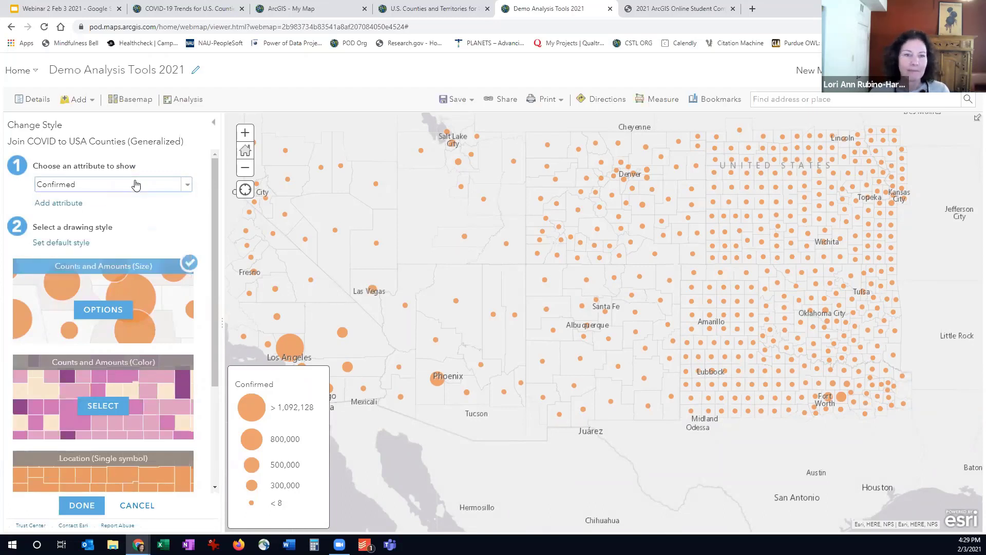
pyautogui.click(135, 184)
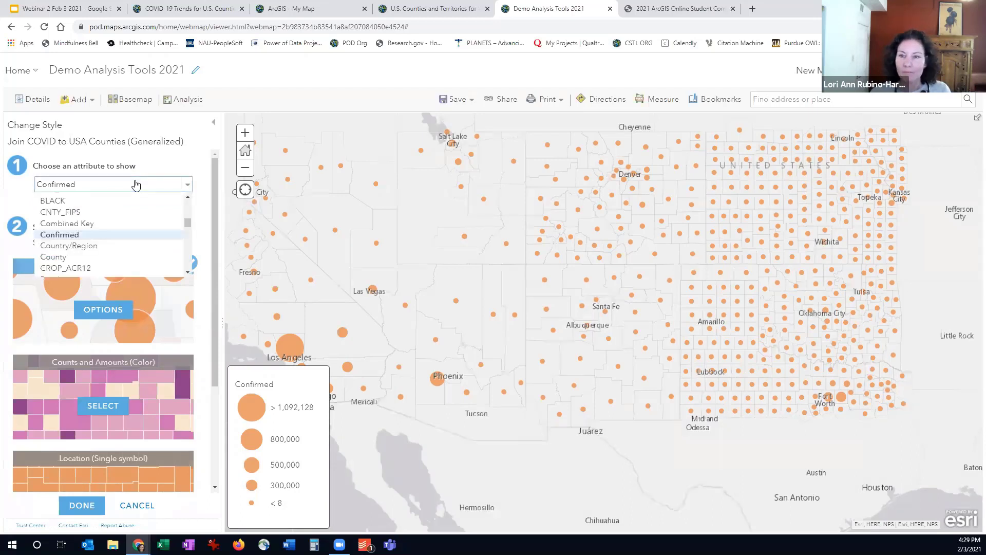
pyautogui.moveTo(184, 221); pyautogui.dragTo(187, 197)
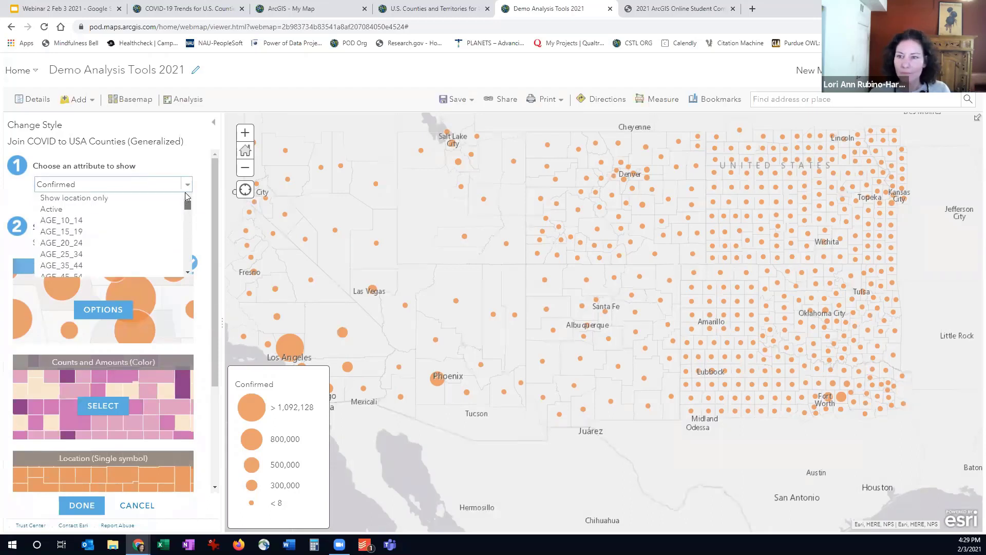
pyautogui.click(82, 189)
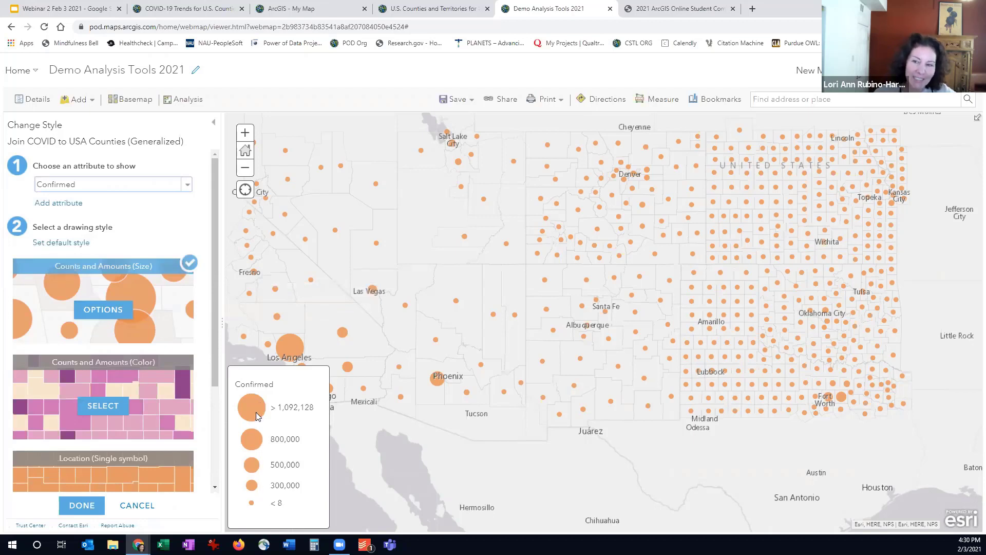
# Try the Counts and Amounts (Color) style for the Confirmed attribute, cancel the style change, and leave the joined layer visible
pyautogui.click(108, 406)
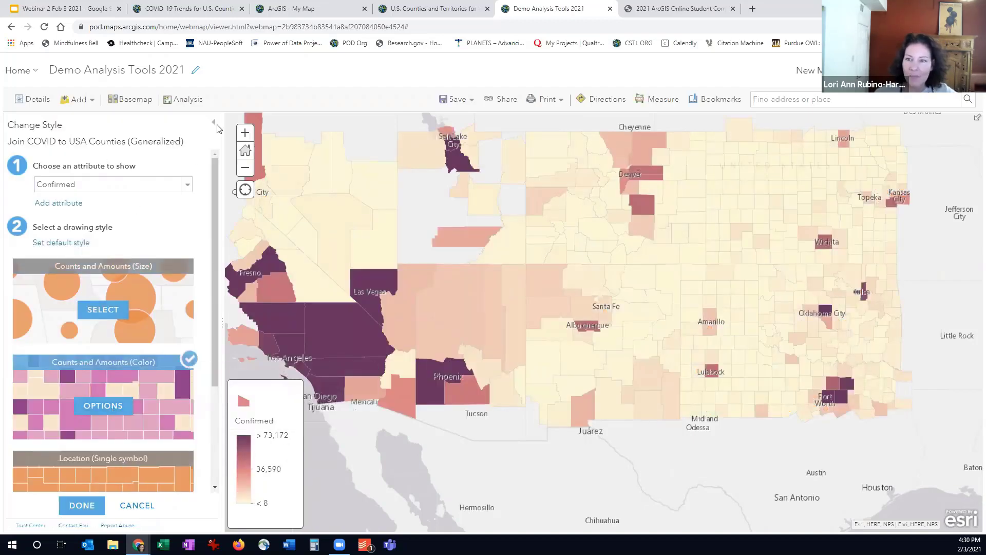
pyautogui.click(137, 505)
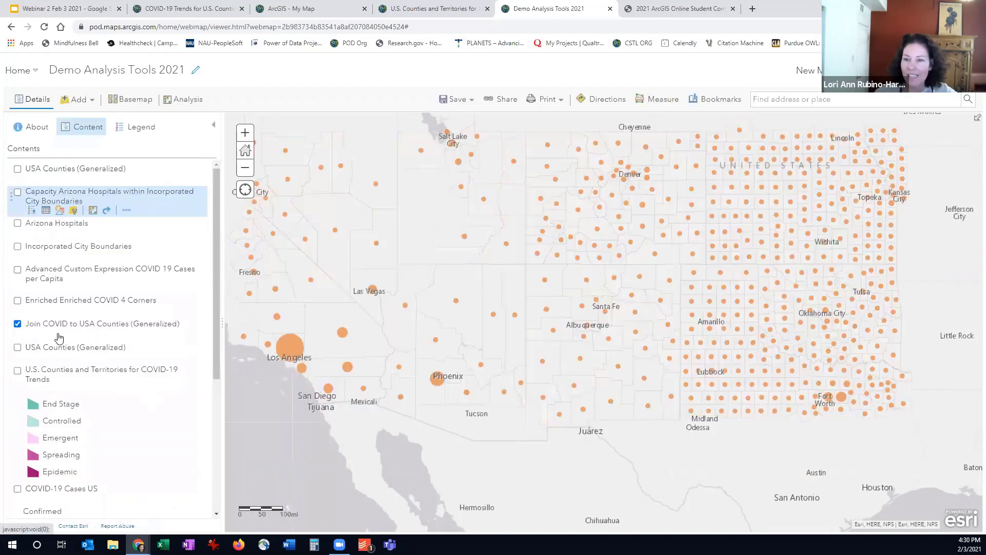
pyautogui.click(18, 324)
pyautogui.click(18, 324)
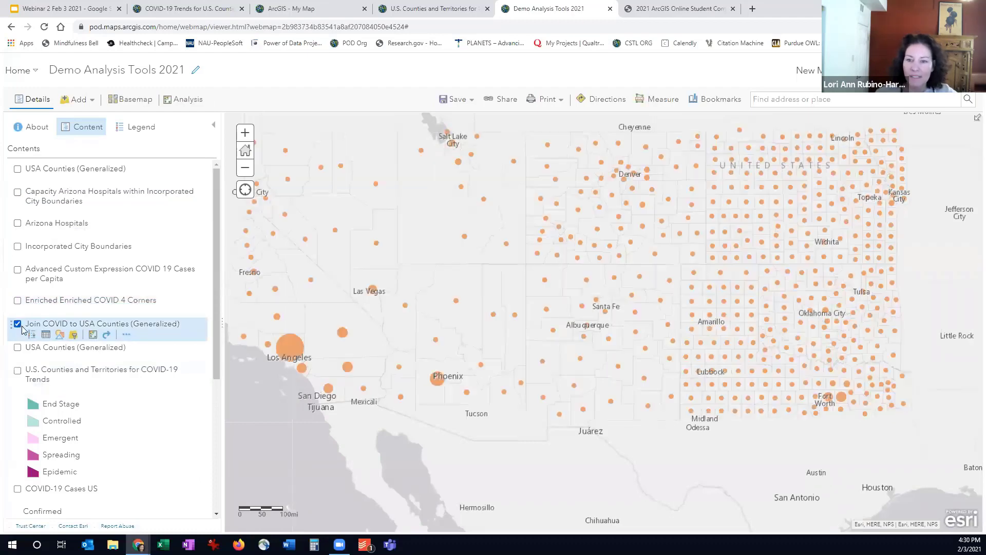
# Style the Join COVID to USA Counties (Generalized) layer by Confirmed with Counts and Amounts (Color)
pyautogui.click(60, 335)
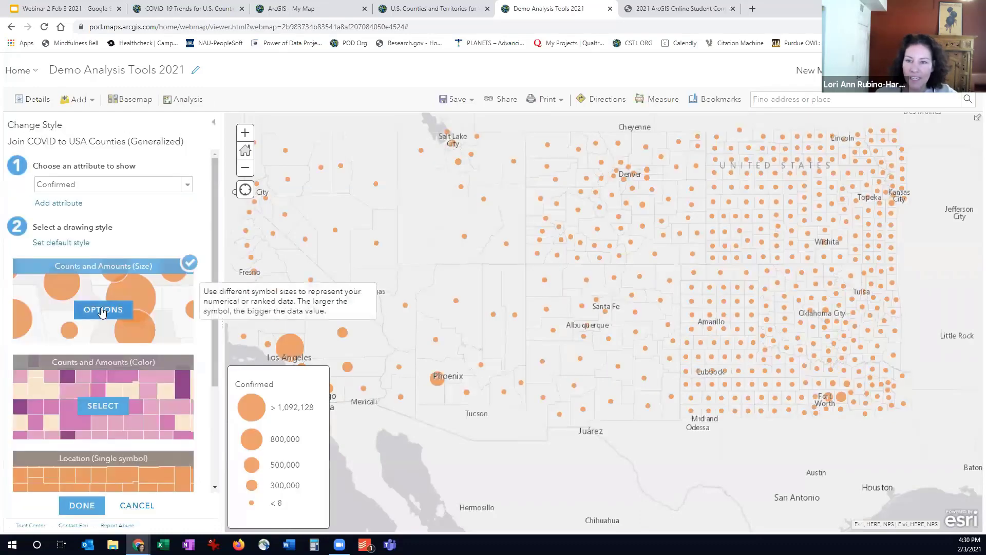
pyautogui.click(103, 406)
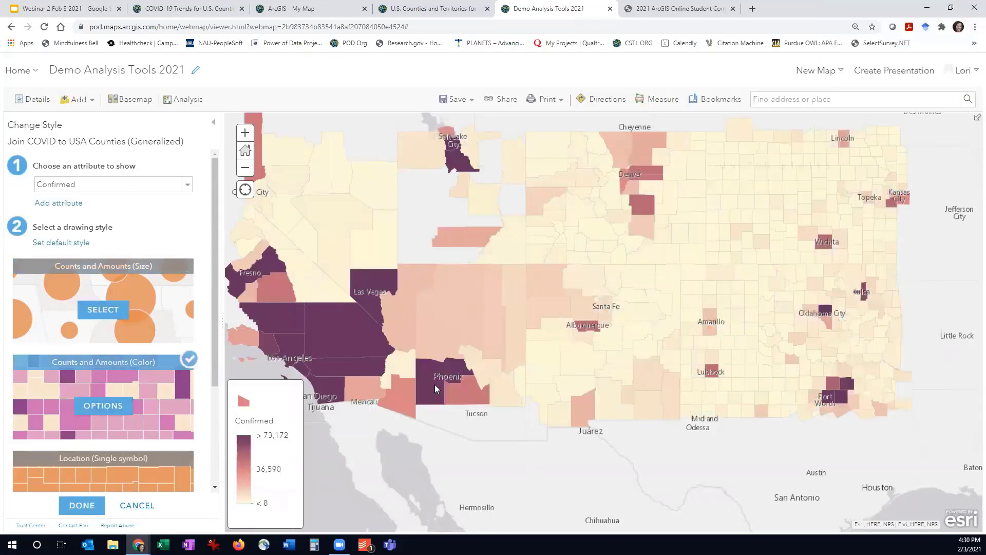
pyautogui.click(87, 506)
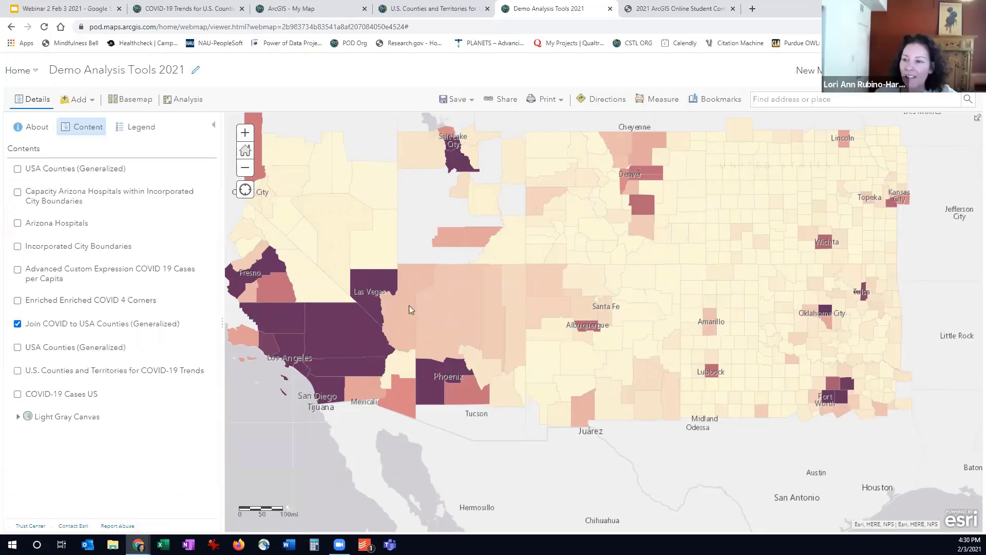
# Inspect Coconino County's joined attributes in its pop-up, and review the layer's pop-up configuration without saving changes
pyautogui.click(432, 310)
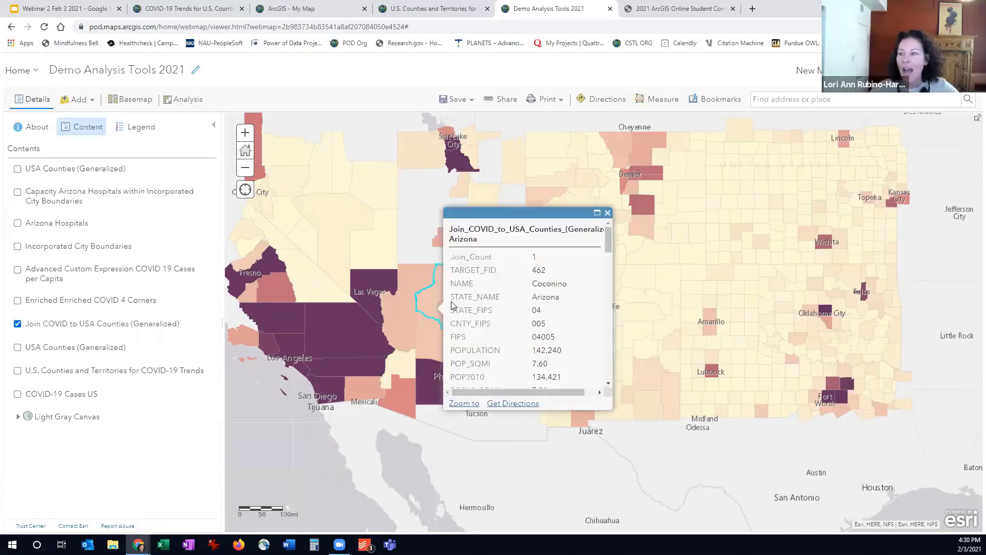
pyautogui.moveTo(606, 244); pyautogui.dragTo(620, 343)
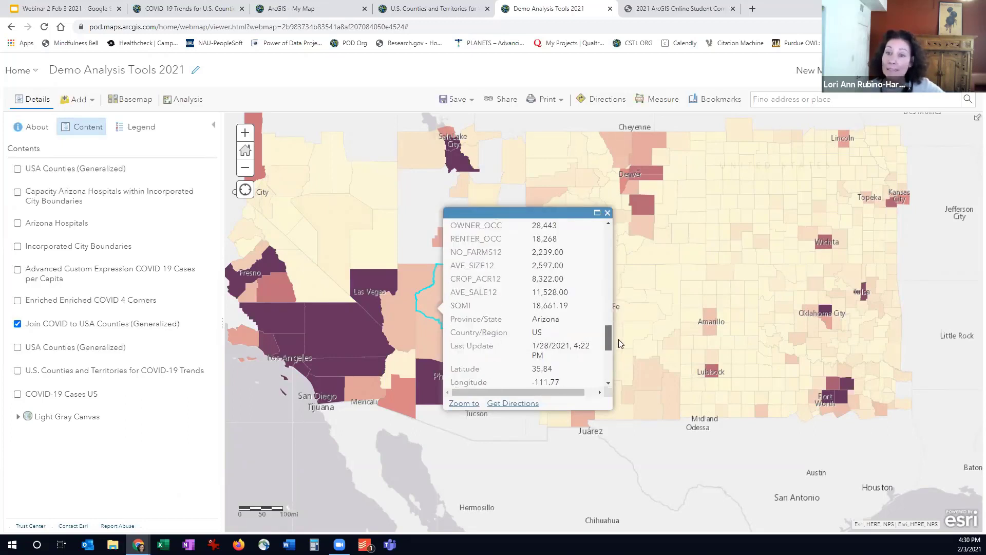
pyautogui.moveTo(129, 338)
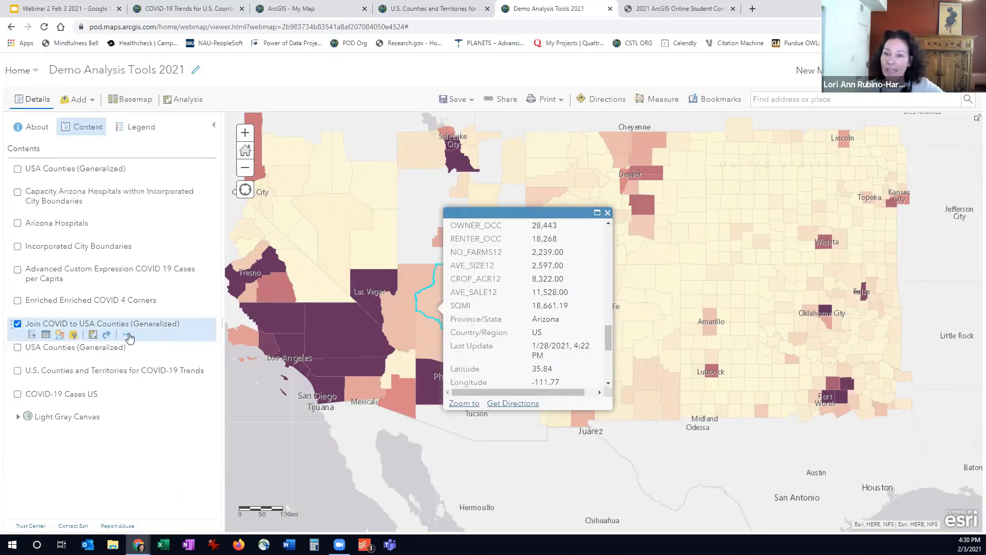
pyautogui.click(127, 336)
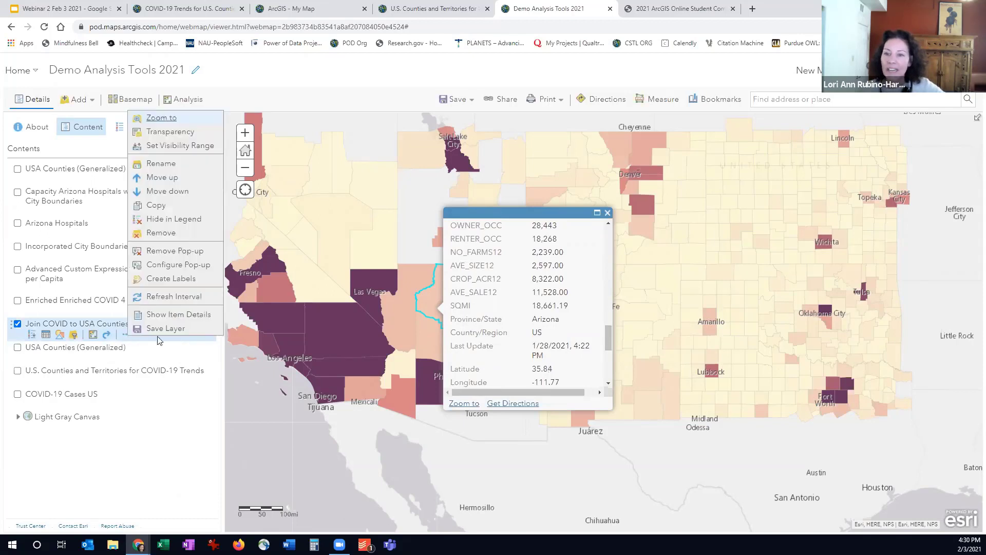
pyautogui.click(164, 265)
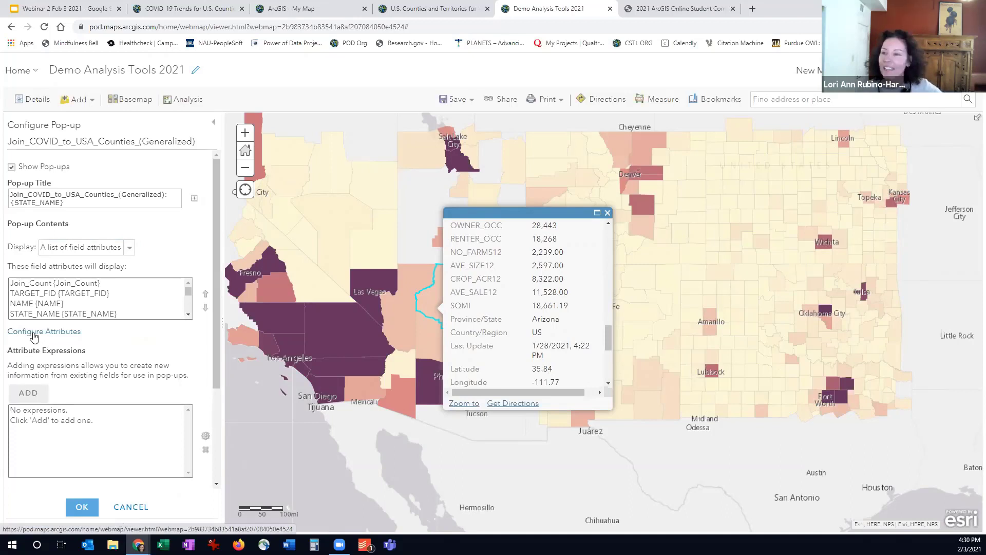
pyautogui.click(608, 212)
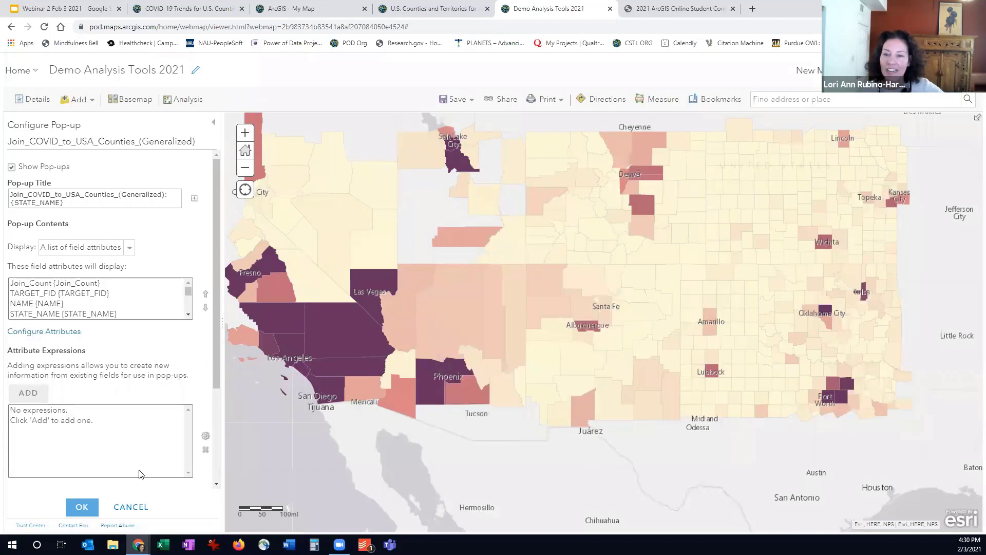
pyautogui.click(131, 507)
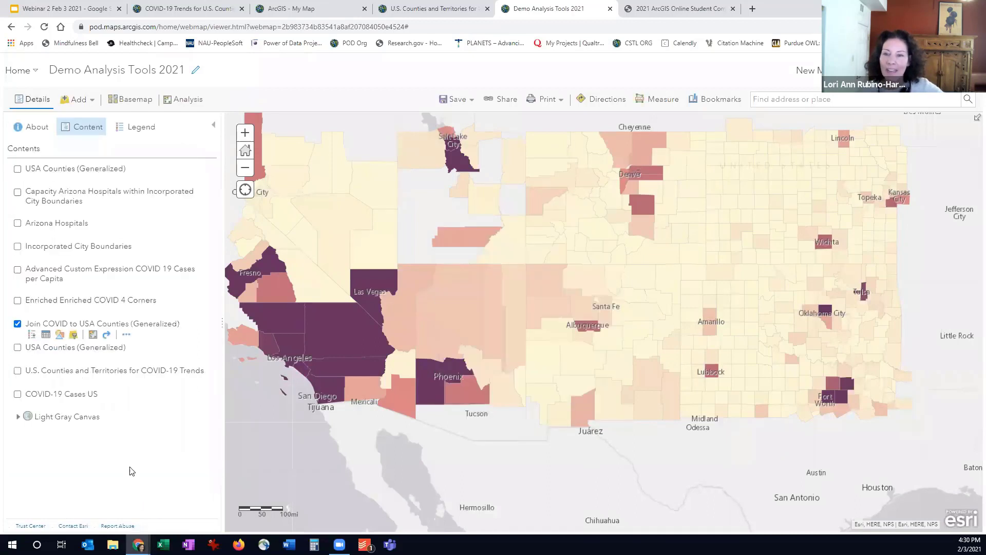
# Try classifying the joined layer's Confirmed values into 4 classes with Natural Breaks
pyautogui.click(58, 335)
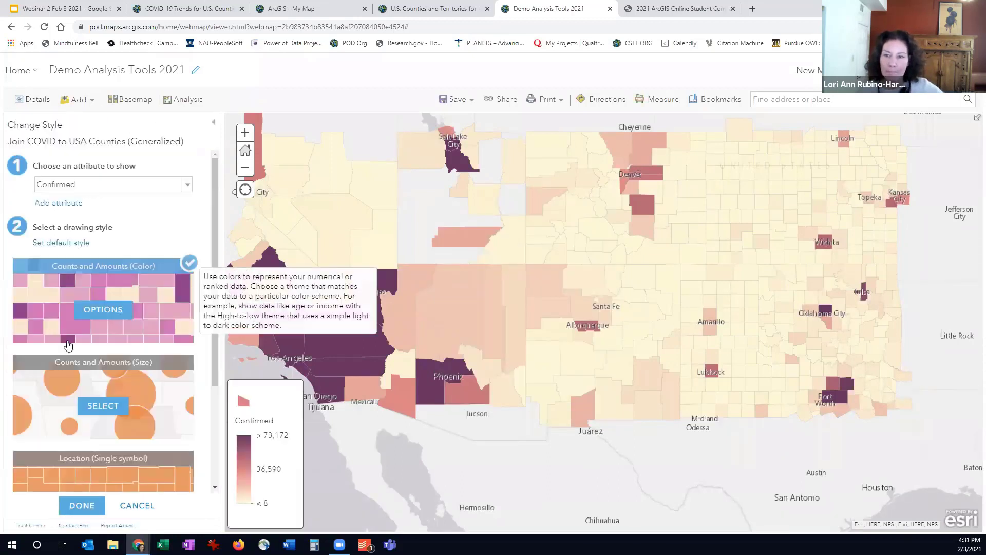
pyautogui.click(102, 310)
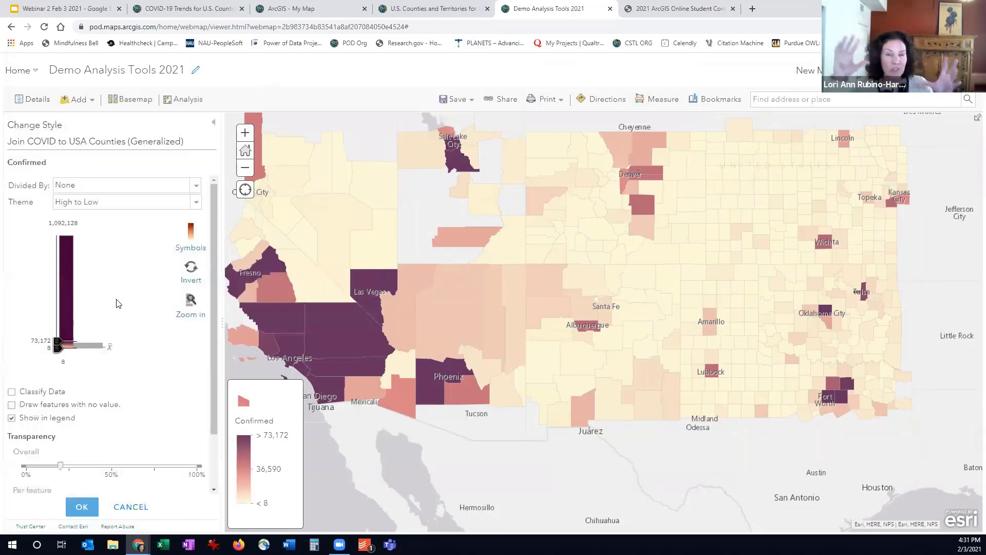
pyautogui.click(11, 392)
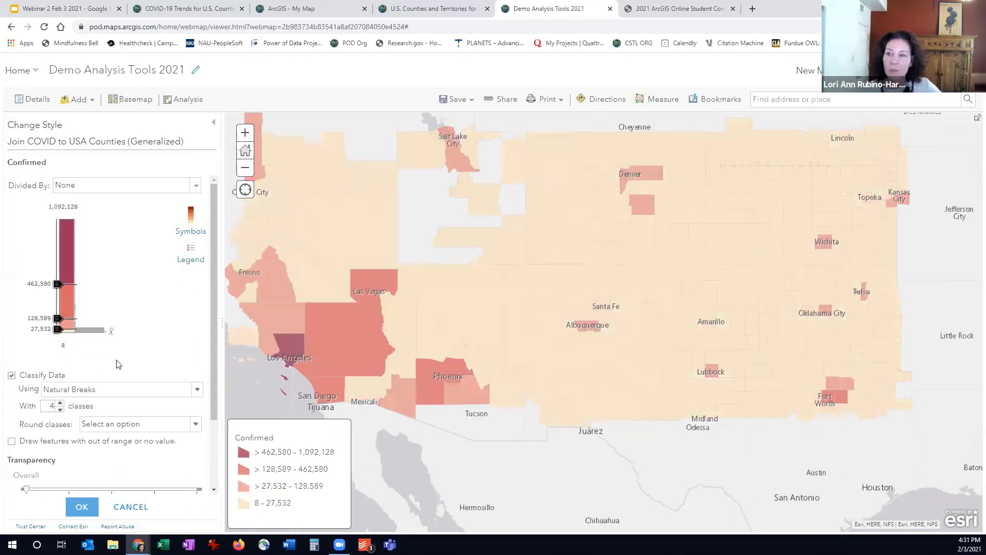
# Try manual class breaks for Confirmed at about 270,553, 694,993 and 873,704, and cancel the style change
pyautogui.moveTo(58, 284); pyautogui.dragTo(58, 219)
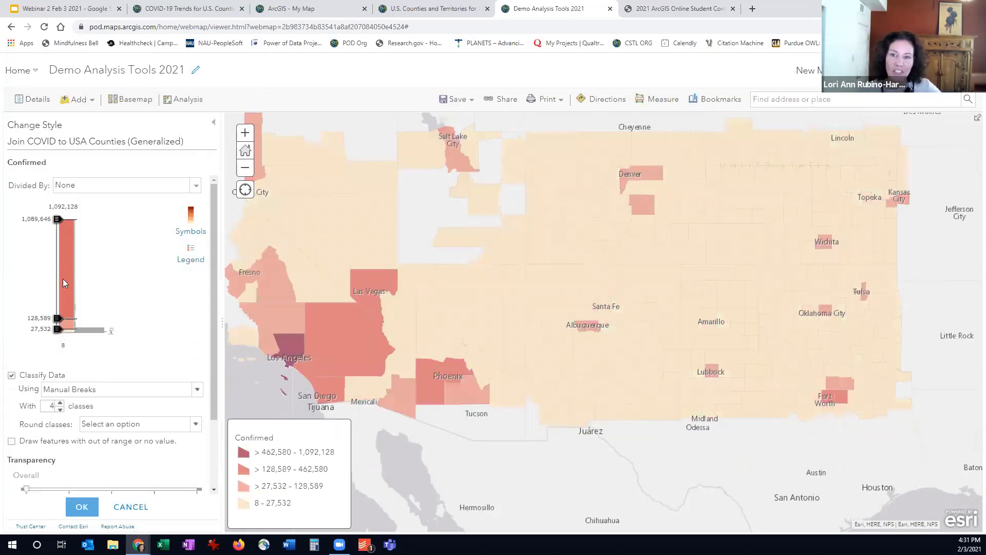
pyautogui.moveTo(59, 320); pyautogui.dragTo(58, 241)
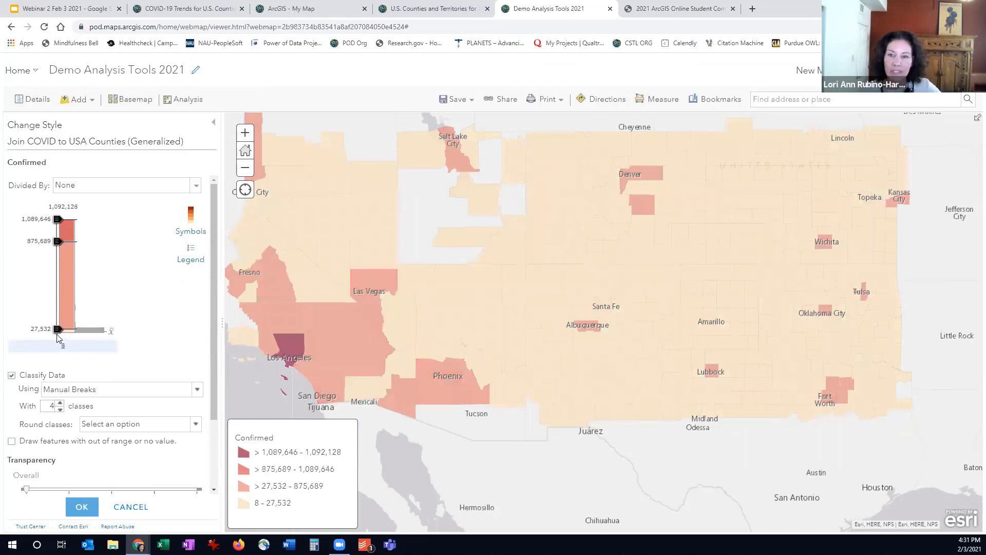
pyautogui.moveTo(58, 329); pyautogui.dragTo(58, 266)
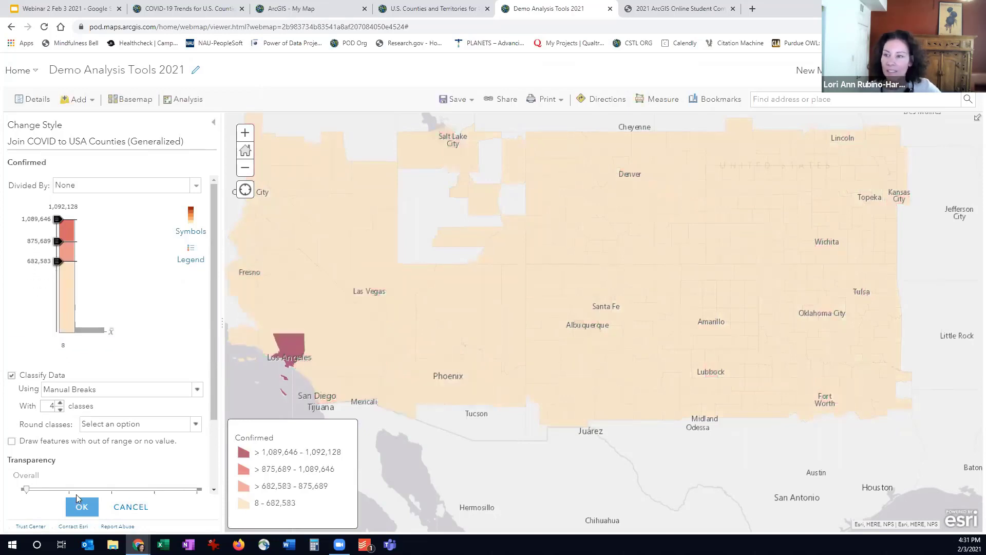
pyautogui.moveTo(58, 262); pyautogui.dragTo(55, 305)
pyautogui.moveTo(56, 243); pyautogui.dragTo(56, 262)
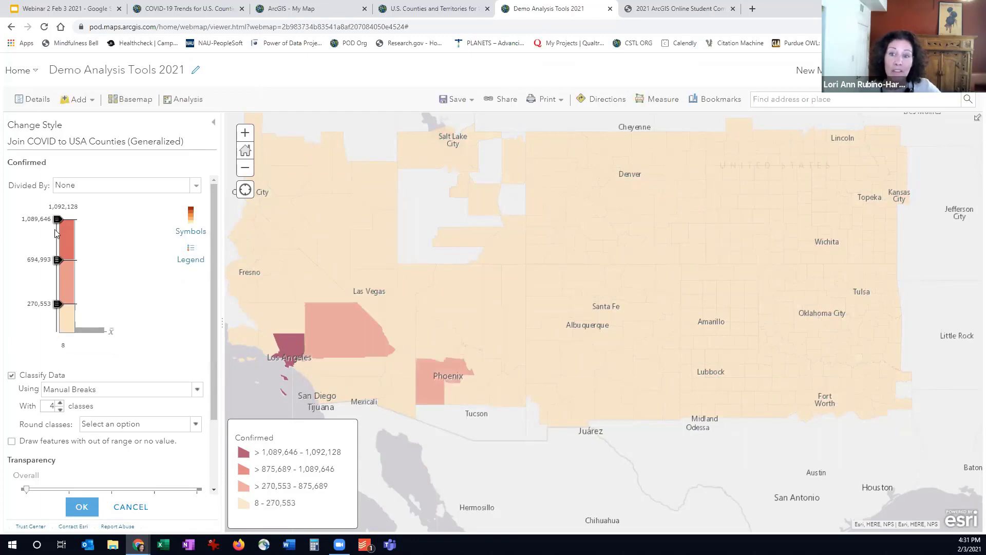
pyautogui.moveTo(57, 220); pyautogui.dragTo(57, 241)
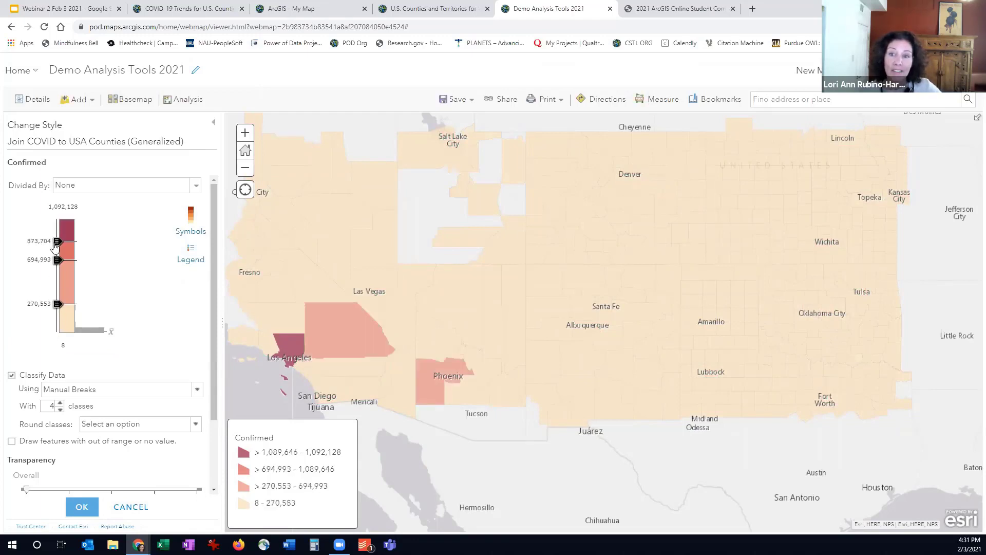
pyautogui.click(83, 508)
pyautogui.click(132, 505)
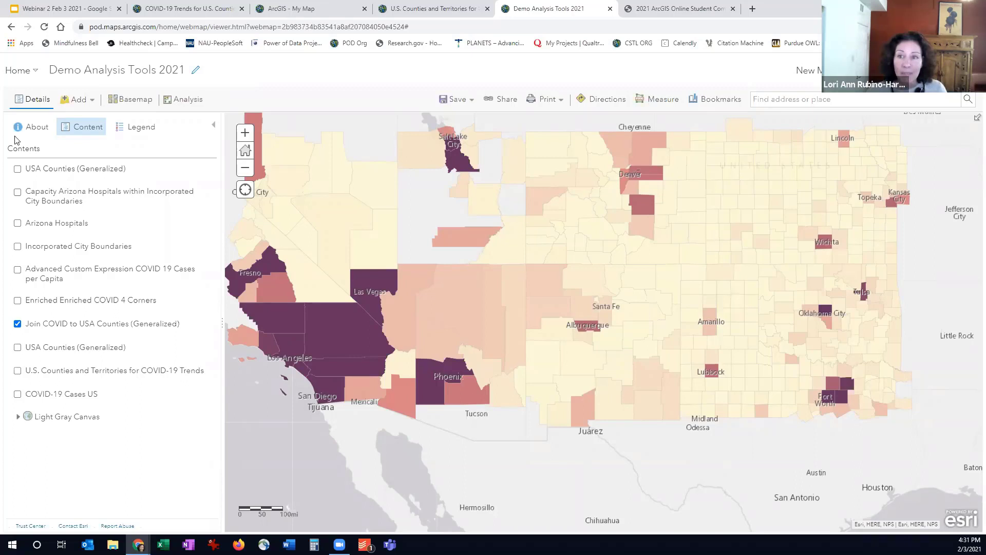
# Display the legend of the joined layer and examine the Confirmed color shading of Arizona's counties up close
pyautogui.click(120, 133)
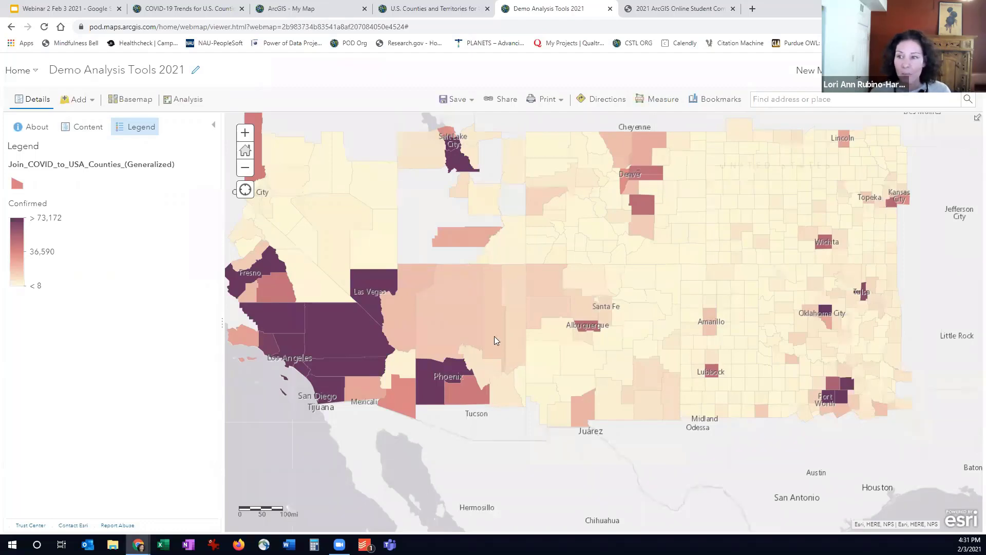
pyautogui.scroll(1, 494, 336)
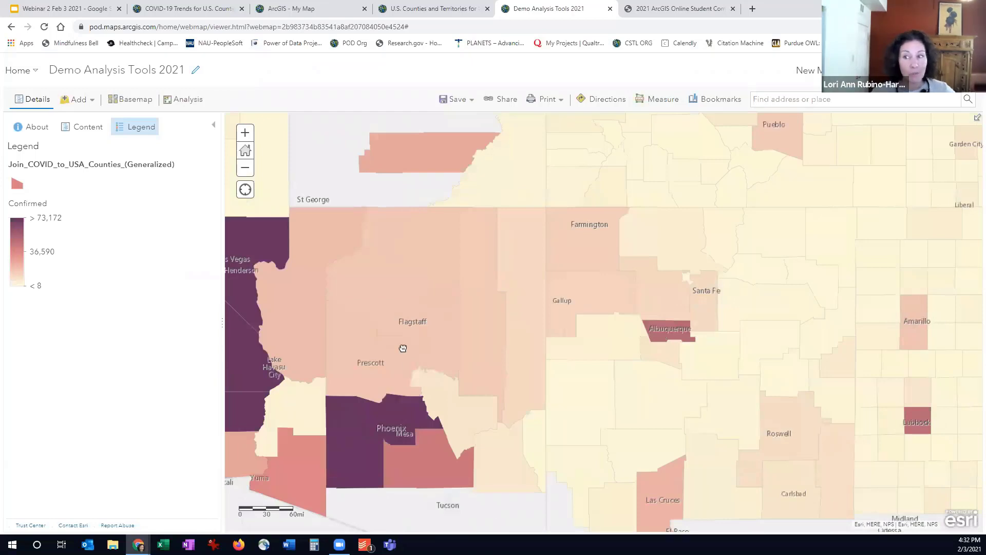
pyautogui.moveTo(403, 349); pyautogui.dragTo(416, 279)
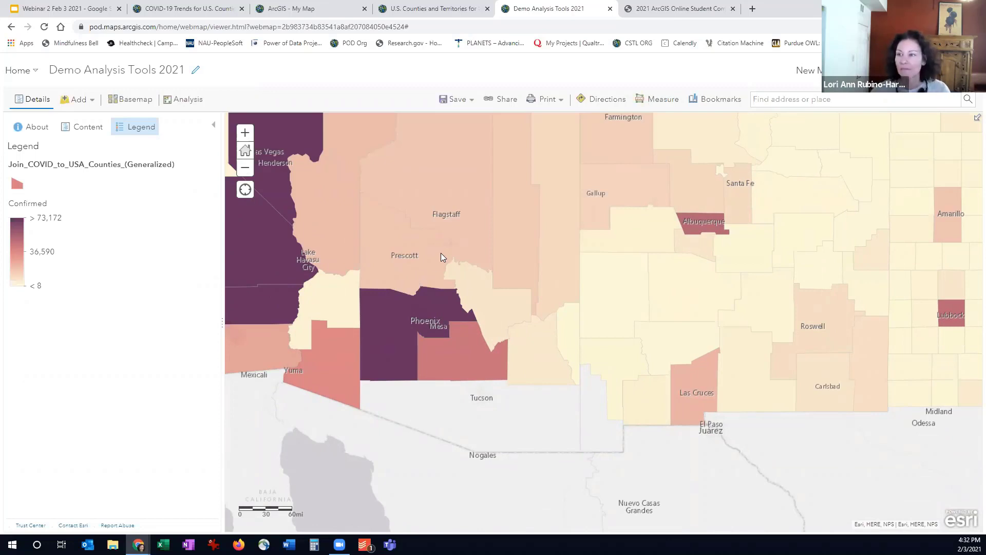
pyautogui.moveTo(448, 298); pyautogui.dragTo(453, 334)
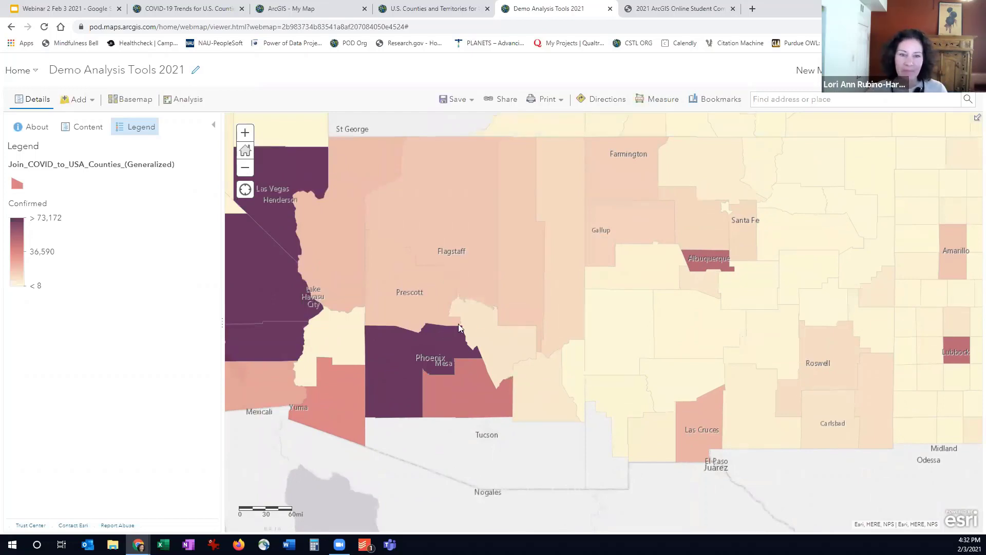
# View the joined attributes of Maricopa County and Coconino County in their map pop-ups
pyautogui.scroll(-1, 458, 324)
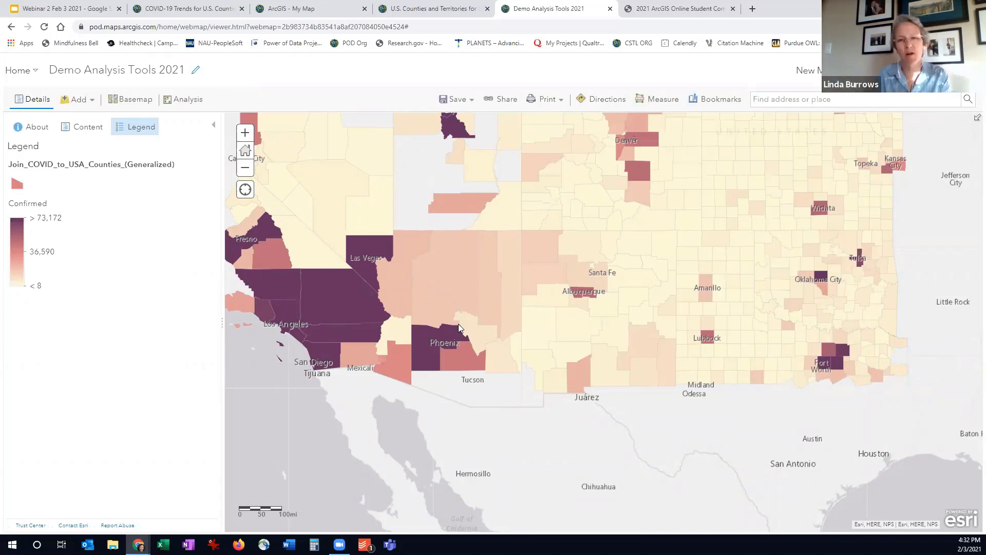
pyautogui.click(423, 353)
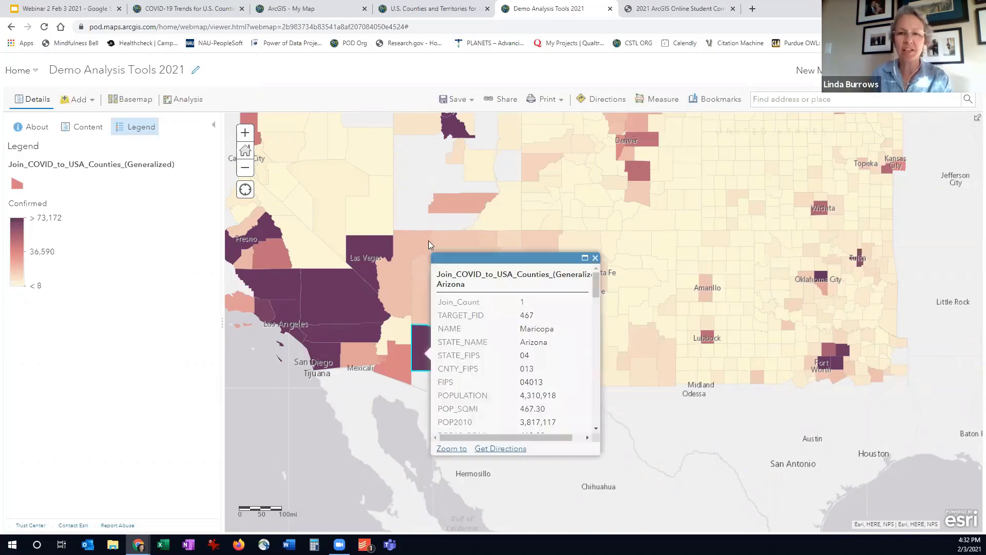
pyautogui.click(425, 257)
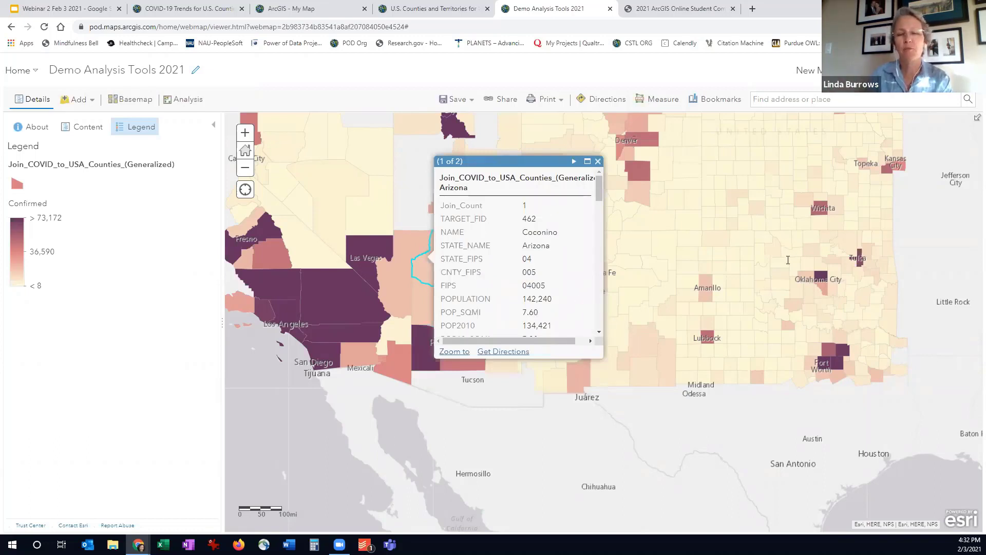
# View the joined attributes of Chaves County, New Mexico, in its map pop-up, and return to the list of map layers
pyautogui.click(645, 337)
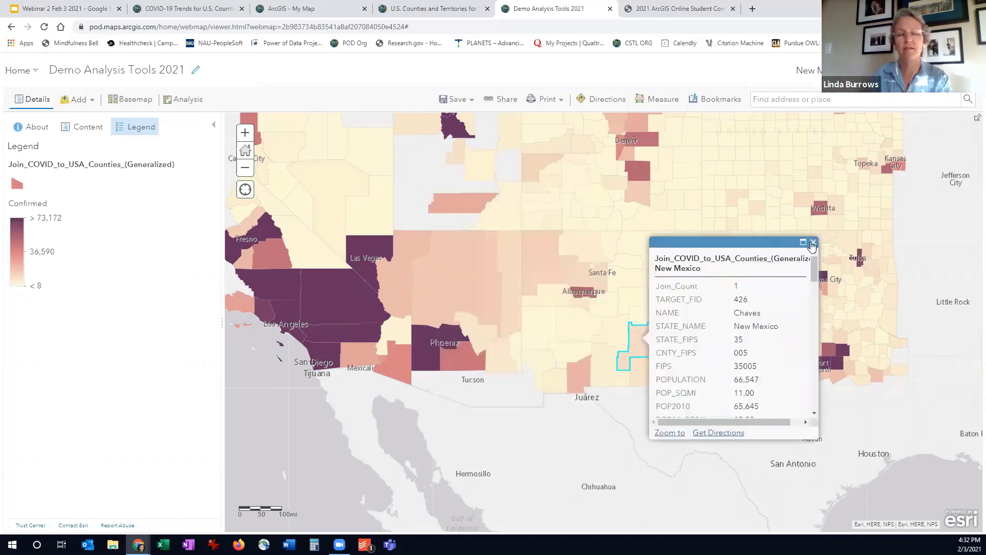
pyautogui.click(518, 438)
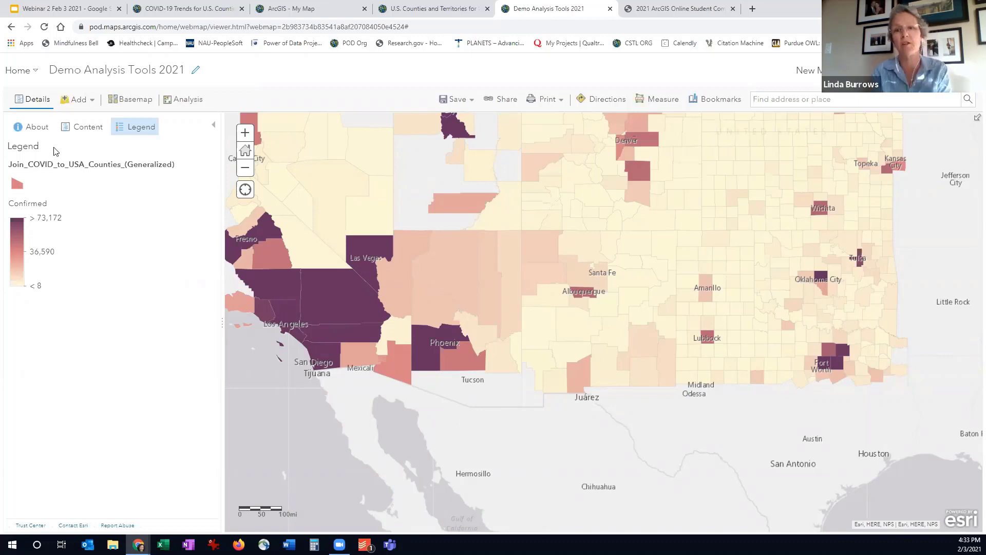
pyautogui.click(91, 131)
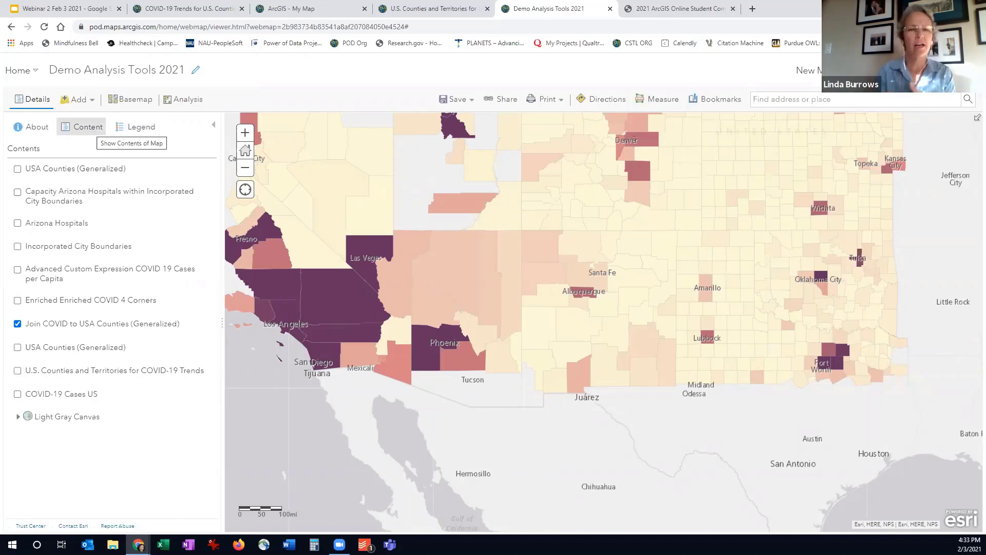
pyautogui.moveTo(96, 170)
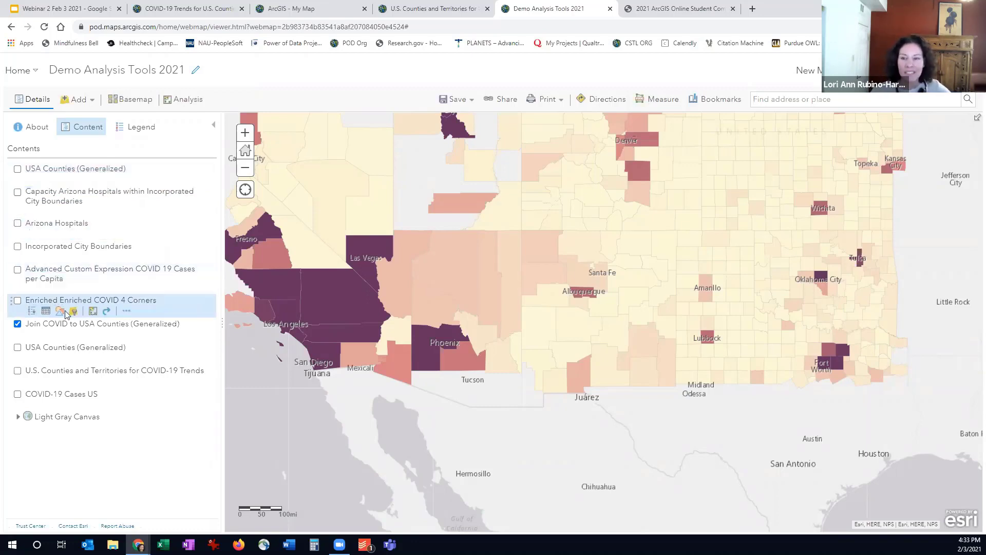
# Try styling the Join COVID to USA Counties (Generalized) layer with AGE_10_14 as a second attribute beside Confirmed
pyautogui.click(58, 336)
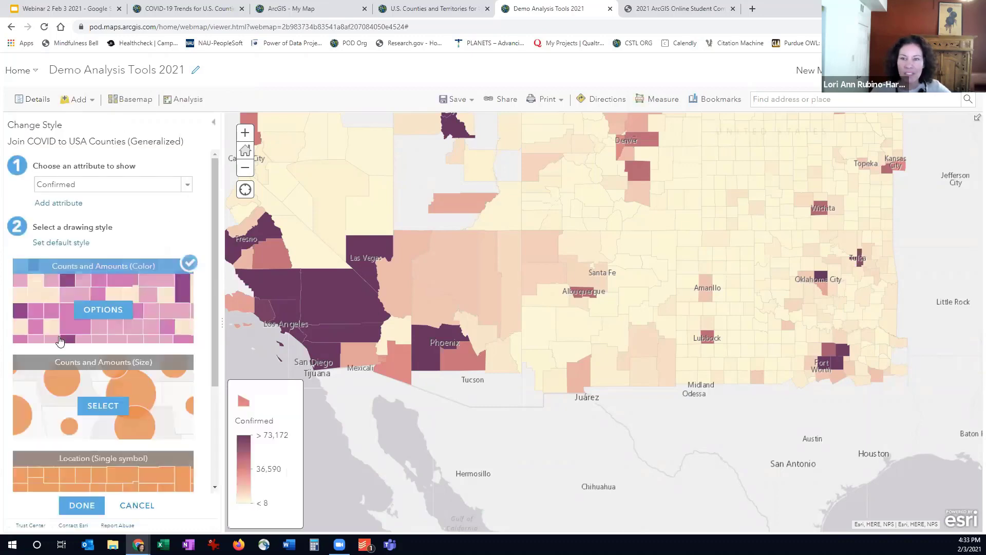
pyautogui.click(65, 205)
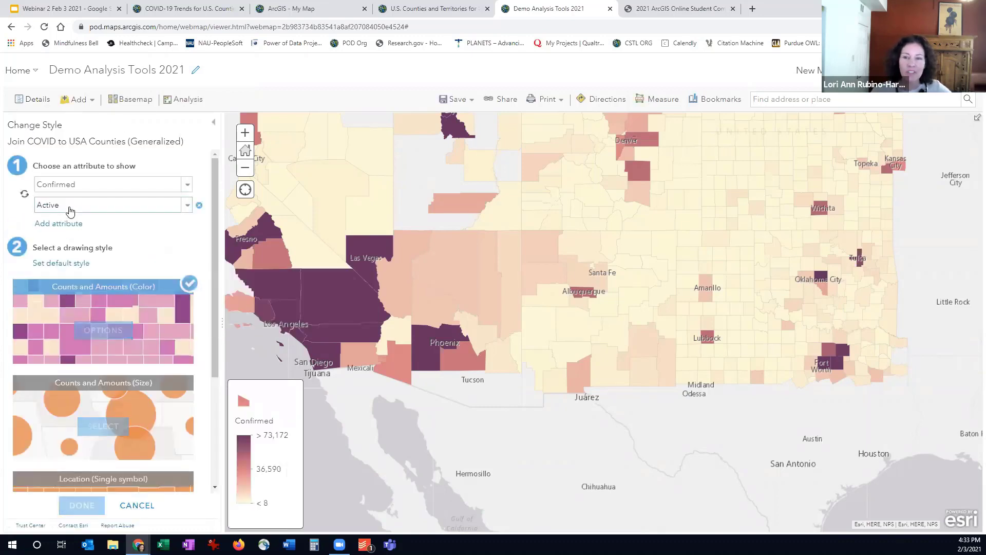
pyautogui.click(65, 204)
pyautogui.click(59, 229)
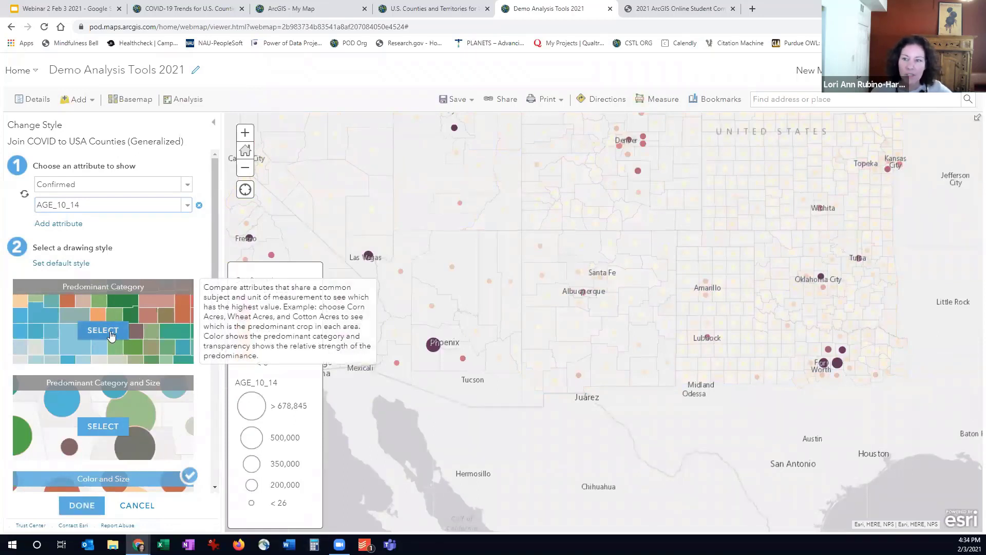
# Examine the two-attribute drawing styles from Predominant Category through Relationship, and cancel the style change
pyautogui.scroll(-1, 110, 339)
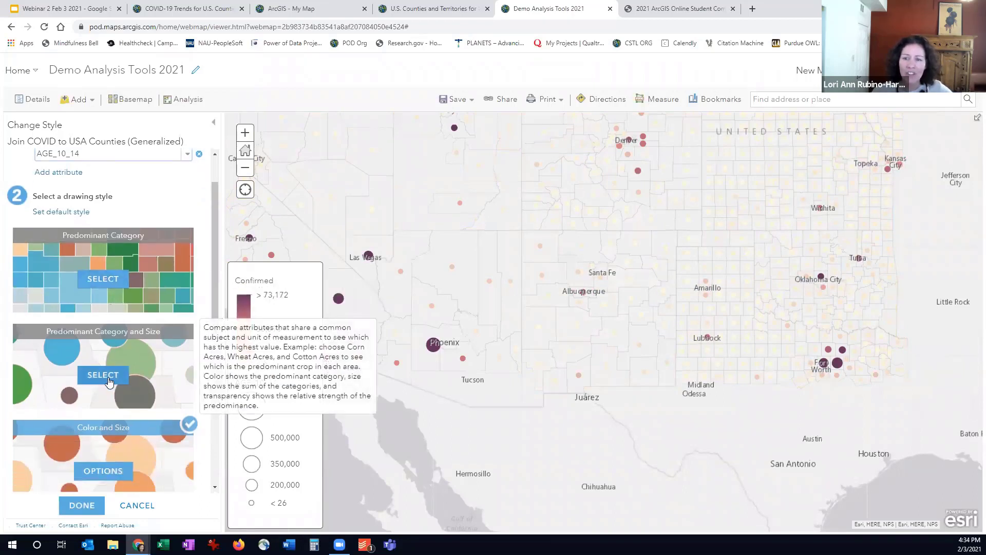
pyautogui.scroll(-1, 109, 381)
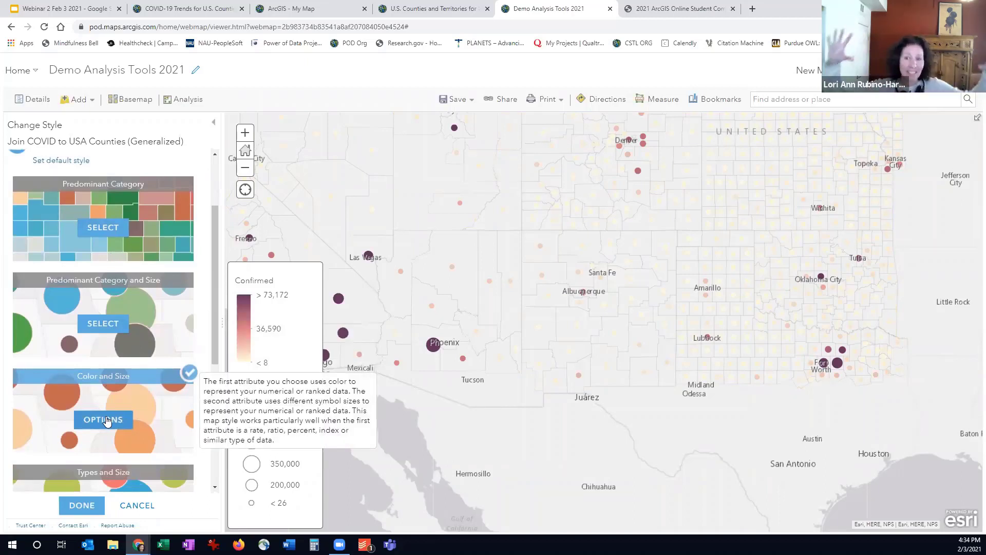
pyautogui.scroll(-4, 101, 406)
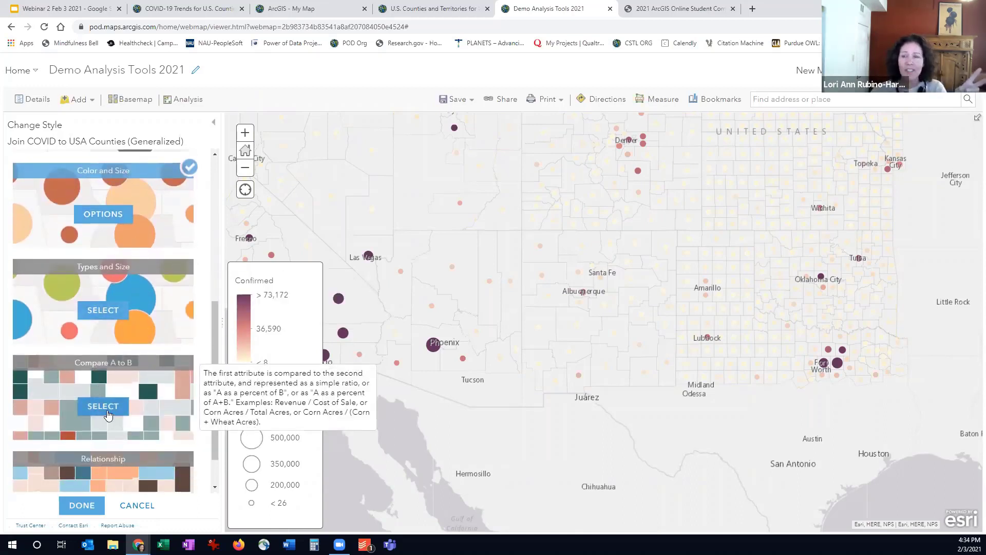
pyautogui.scroll(-1, 108, 415)
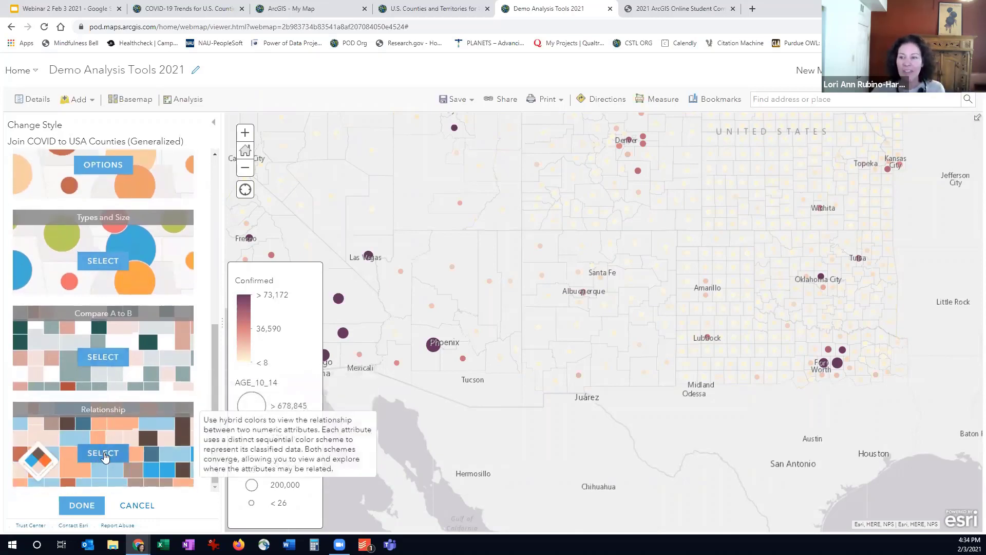
pyautogui.click(132, 504)
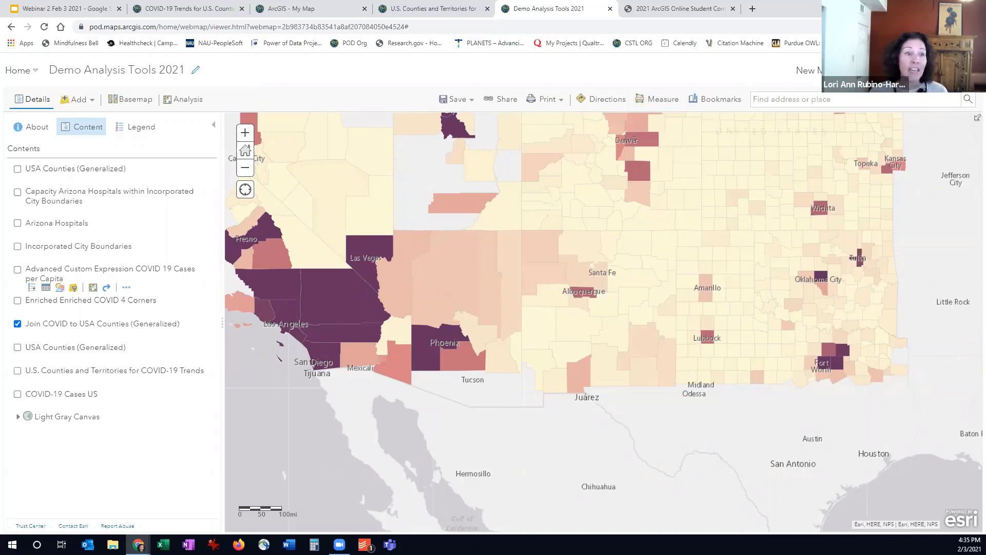
# View the Data Enrichment analysis tools, and return to the map's layer list
pyautogui.click(185, 100)
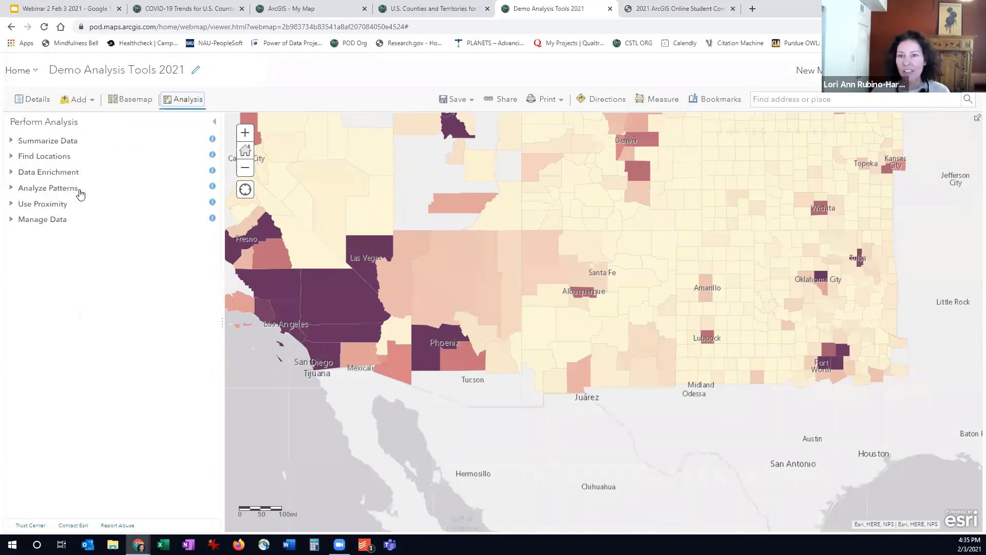
pyautogui.click(24, 173)
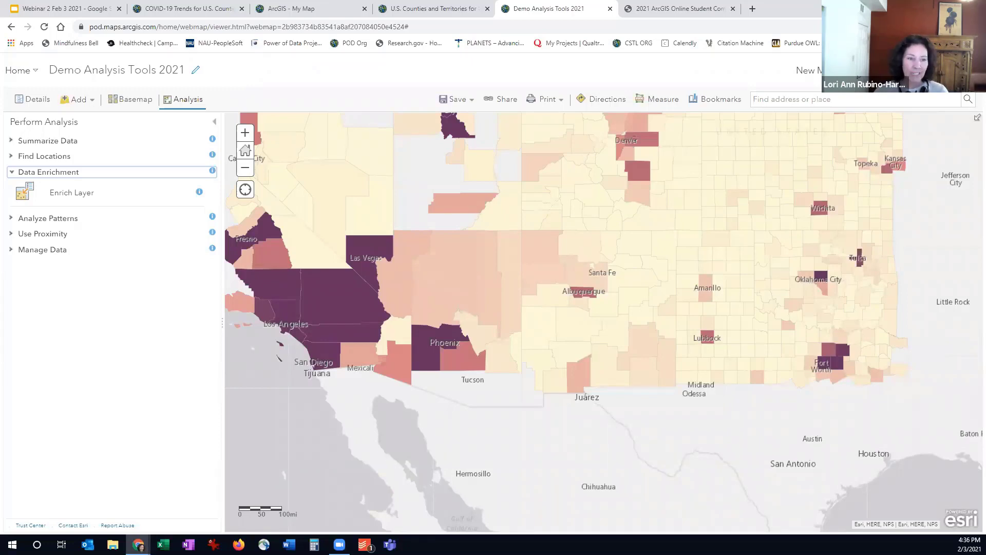
pyautogui.click(215, 125)
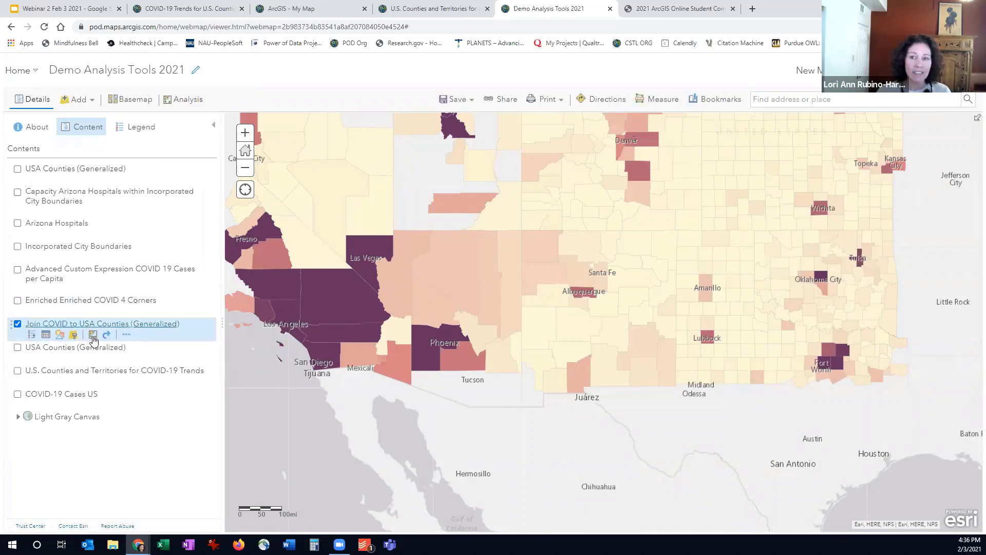
# Start the Enrich Layer analysis and choose Join_COVID_to_USA_Counties_(Generalized) as the layer to enrich
pyautogui.click(186, 99)
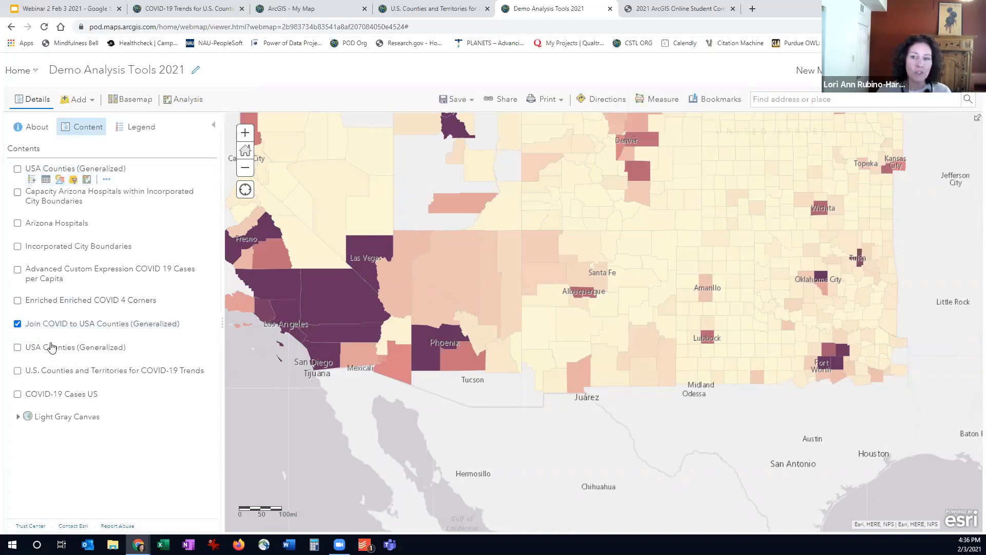
pyautogui.moveTo(92, 336)
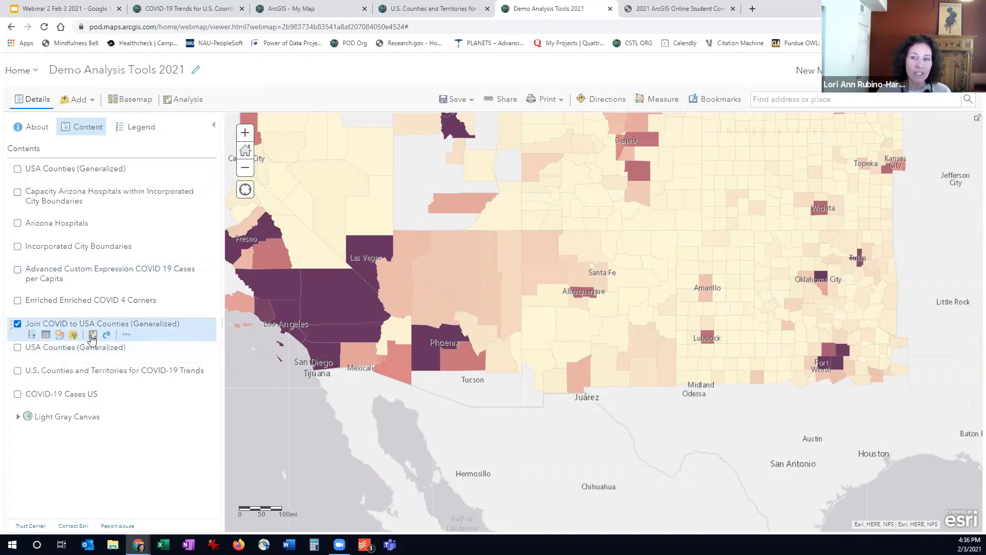
pyautogui.click(93, 336)
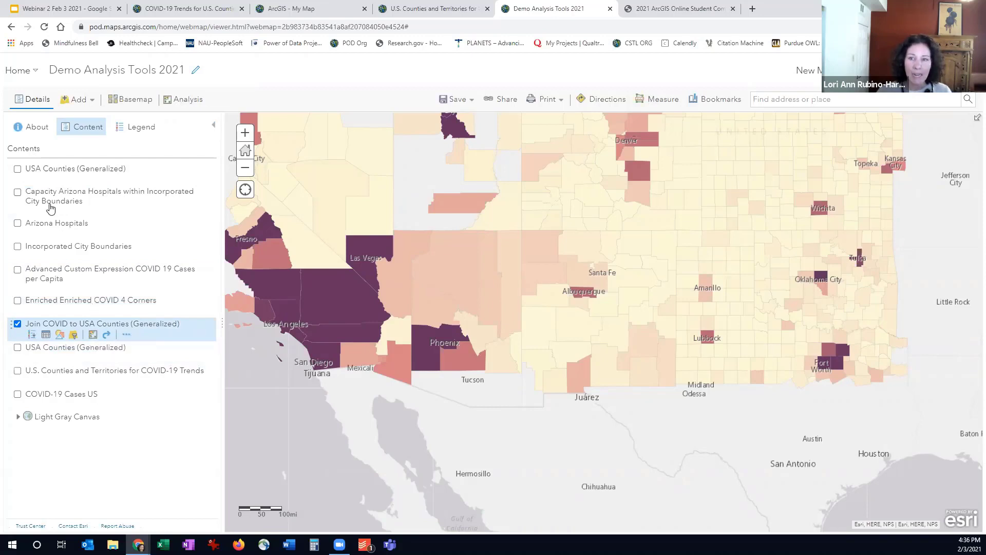
pyautogui.click(16, 180)
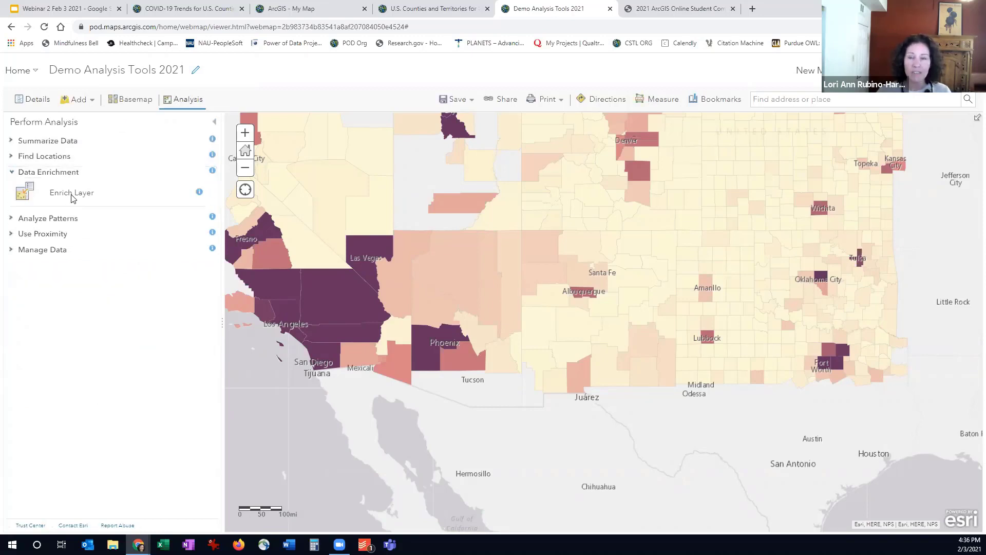
pyautogui.click(72, 197)
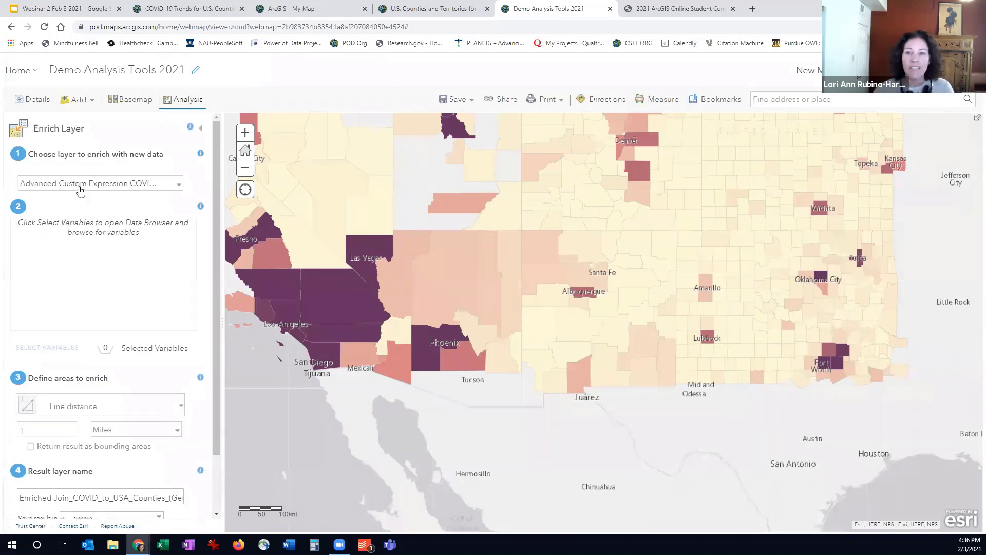
pyautogui.click(80, 183)
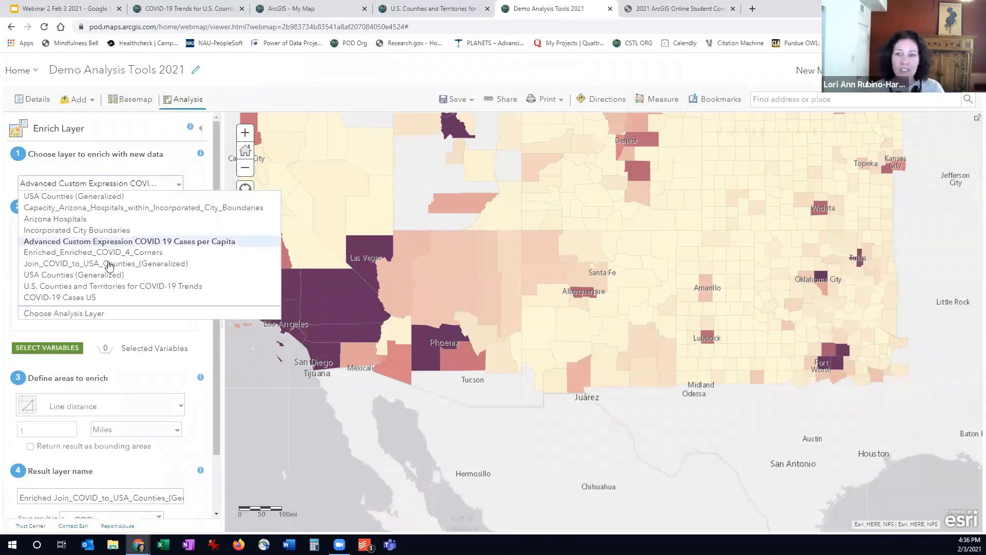
pyautogui.click(78, 263)
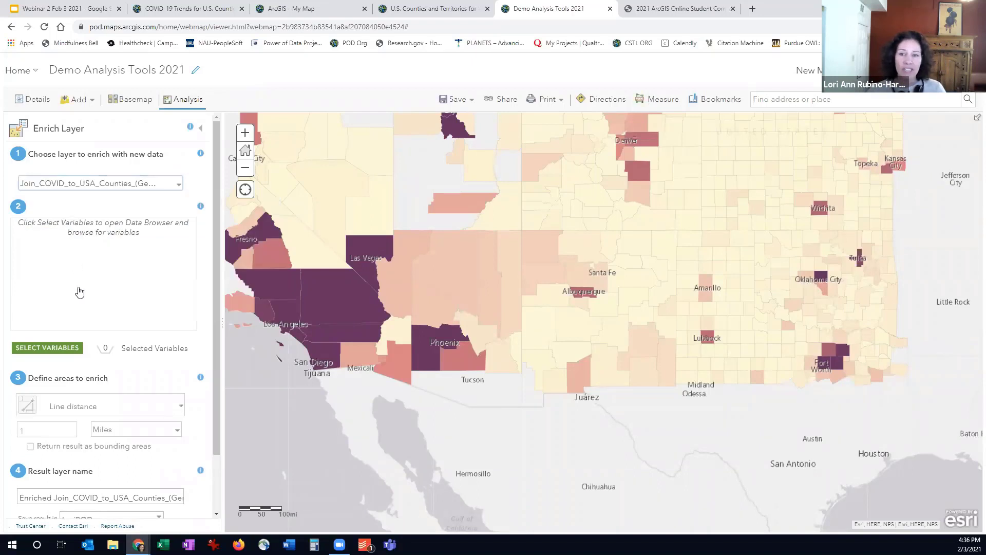
# Browse the enrichment variable categories for the United States, including the Food Stamps/SNAP variables under Income
pyautogui.click(60, 353)
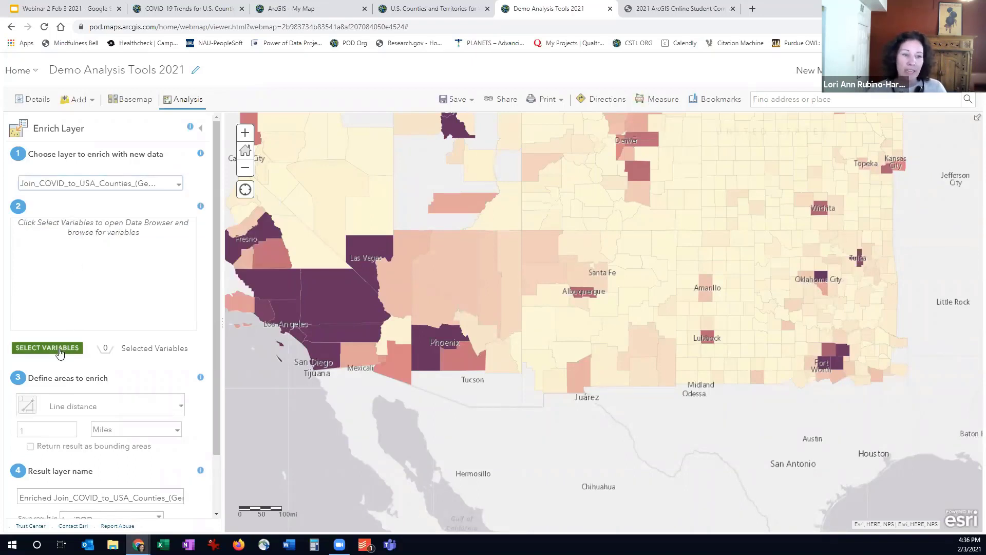
pyautogui.click(62, 348)
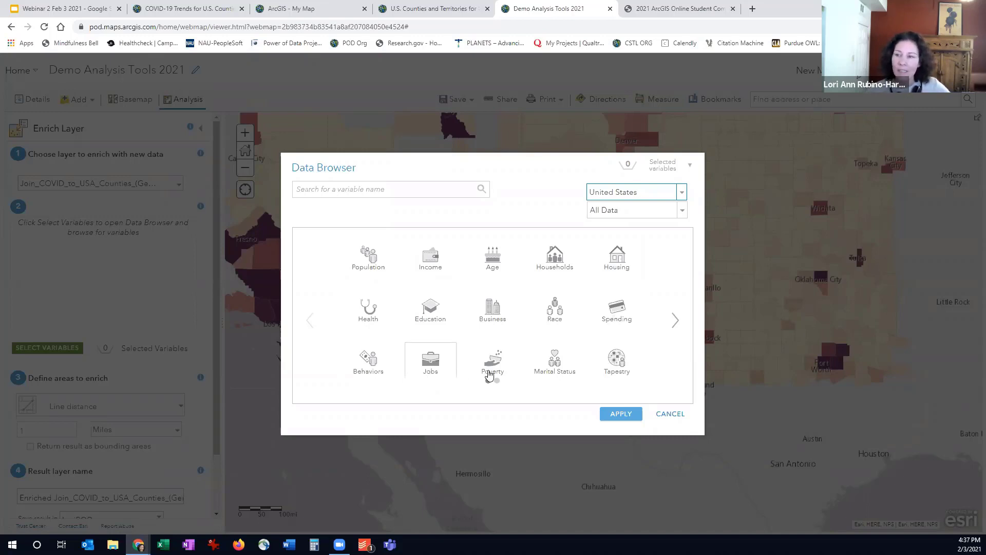
pyautogui.click(676, 323)
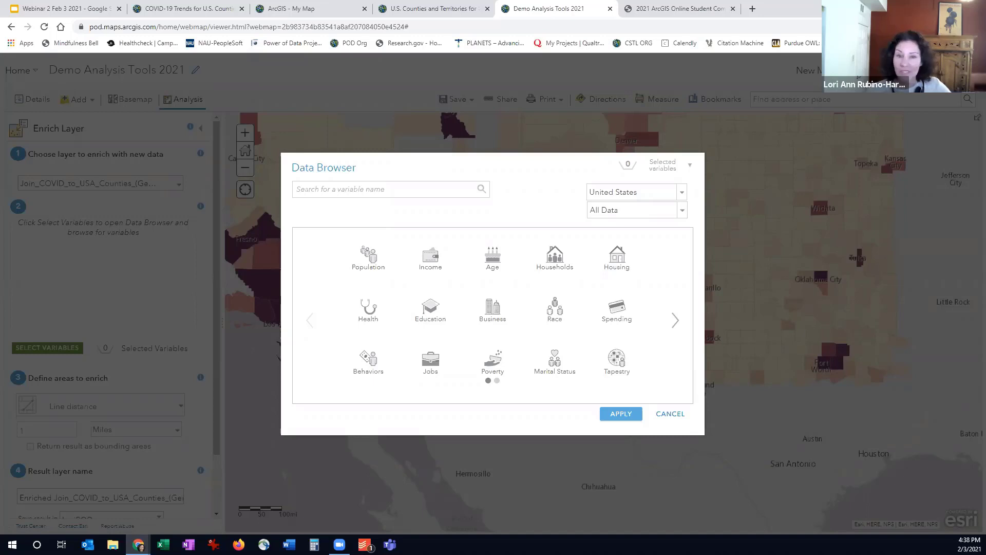
pyautogui.click(430, 268)
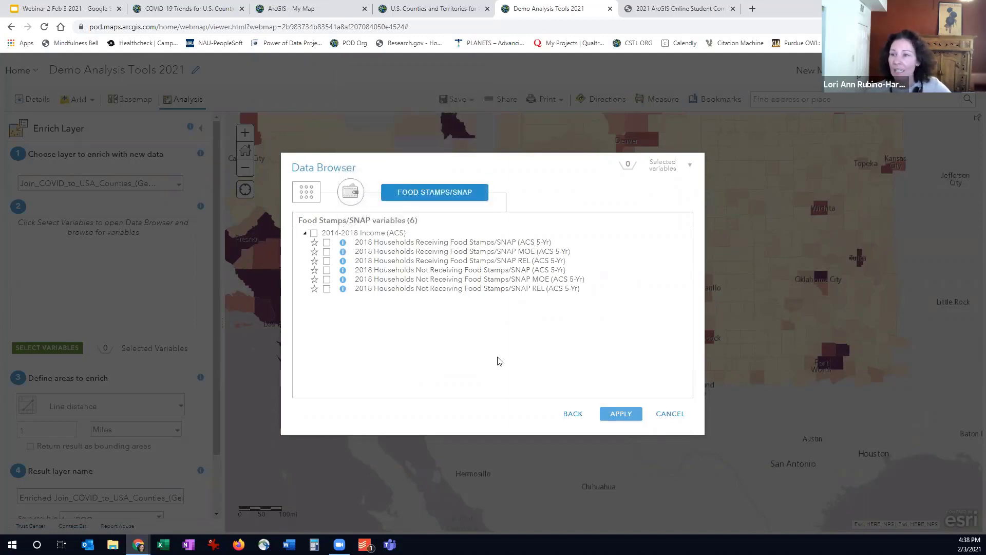
pyautogui.click(574, 416)
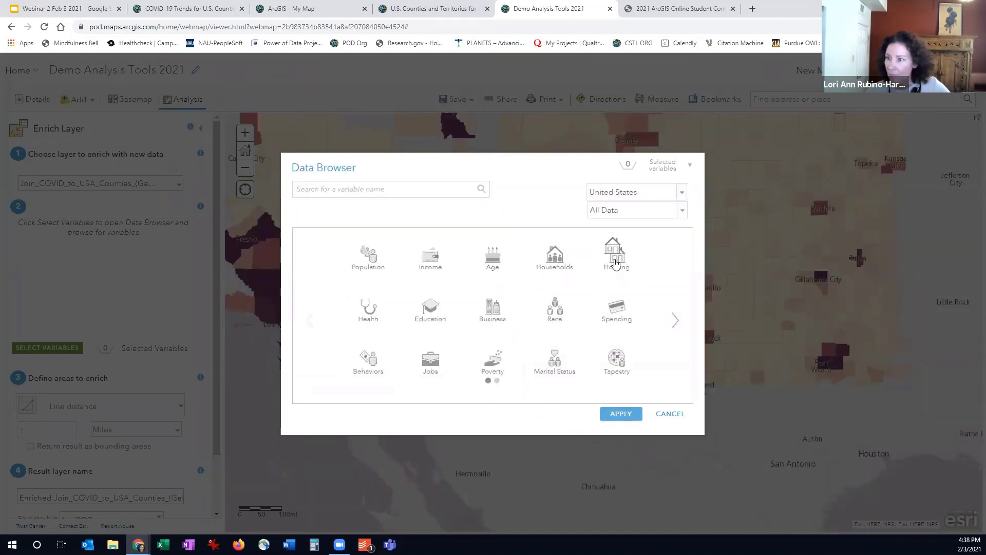
# Browse the Housing variable groups, inspect the Owner & Renter variables, and return to the Enrich Layer settings without selecting any variable
pyautogui.click(615, 261)
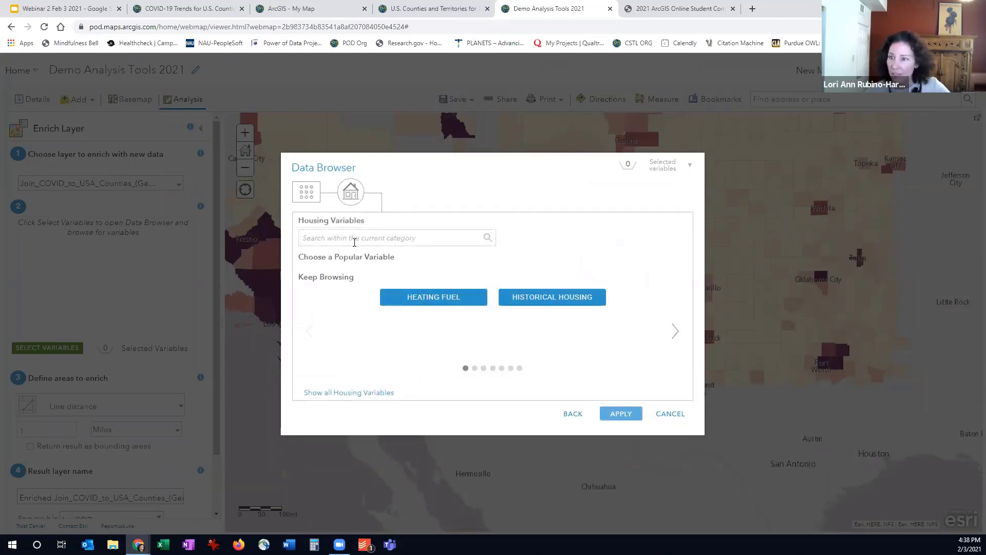
pyautogui.click(675, 331)
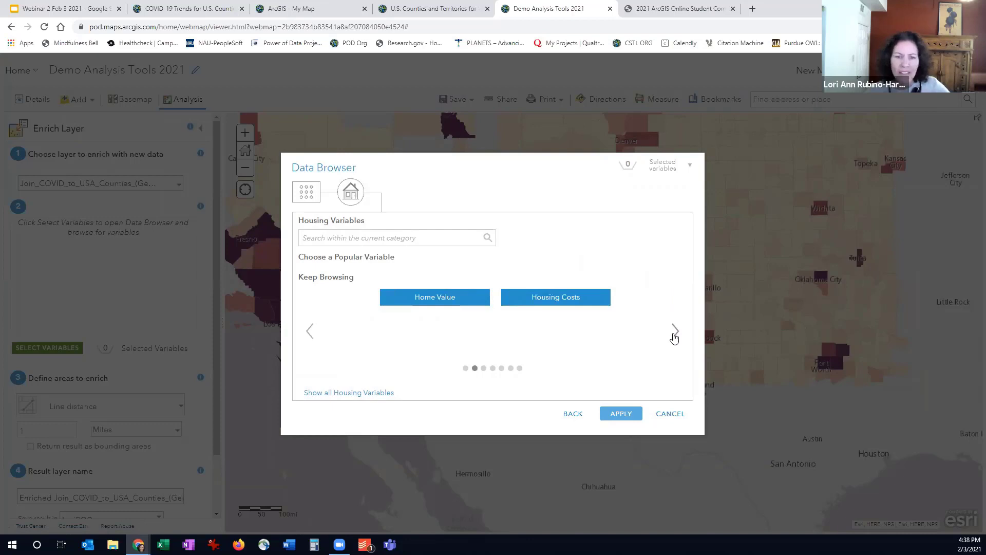
pyautogui.click(675, 331)
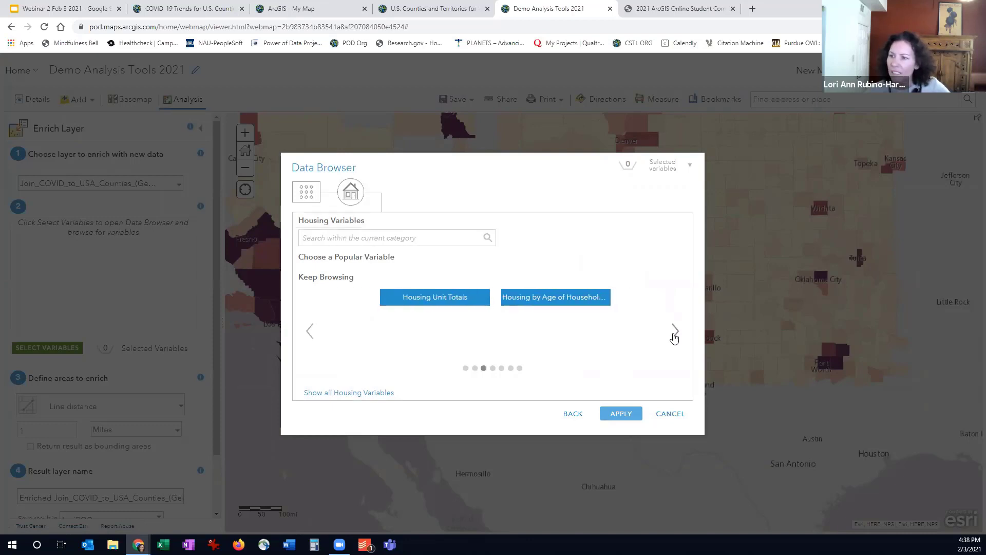
pyautogui.click(675, 332)
pyautogui.click(675, 331)
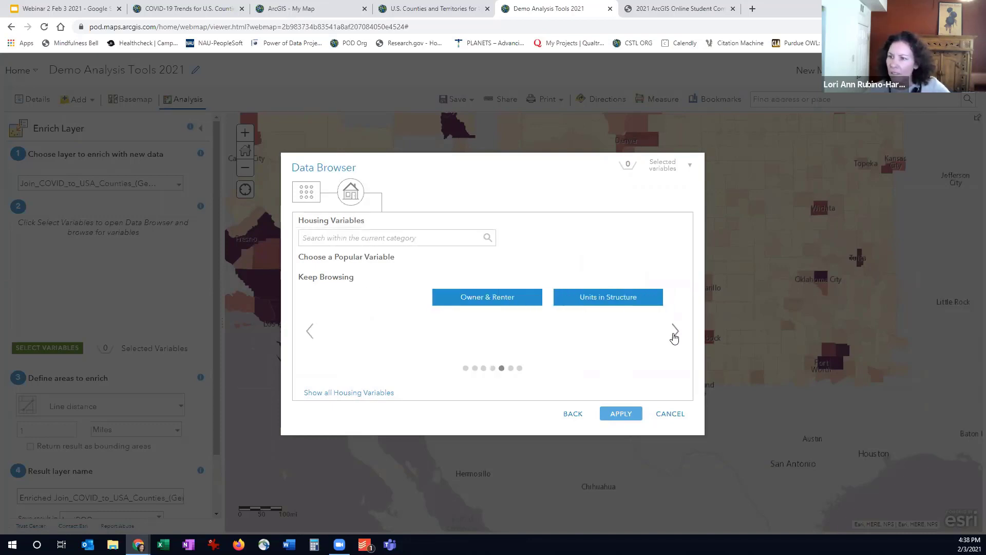
pyautogui.click(675, 331)
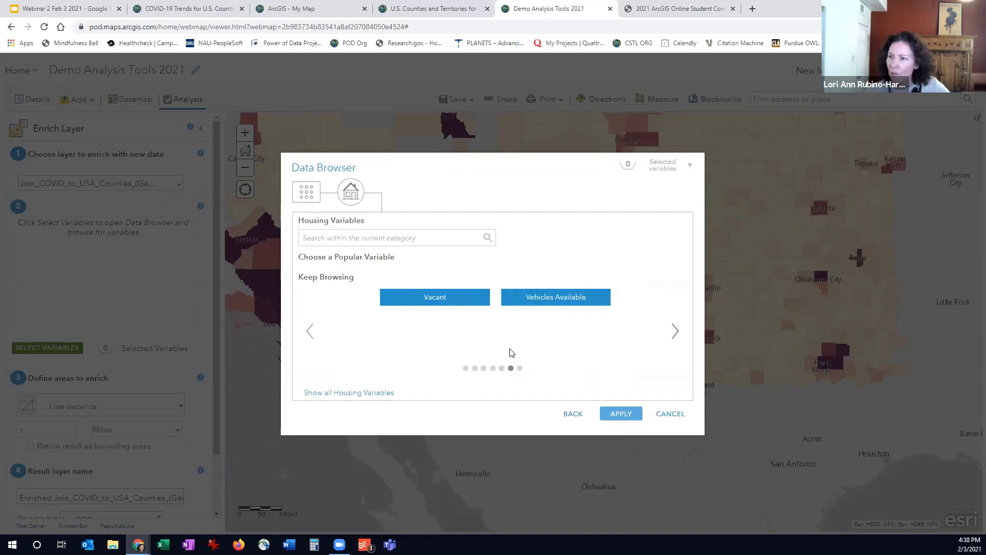
pyautogui.click(308, 332)
pyautogui.click(405, 303)
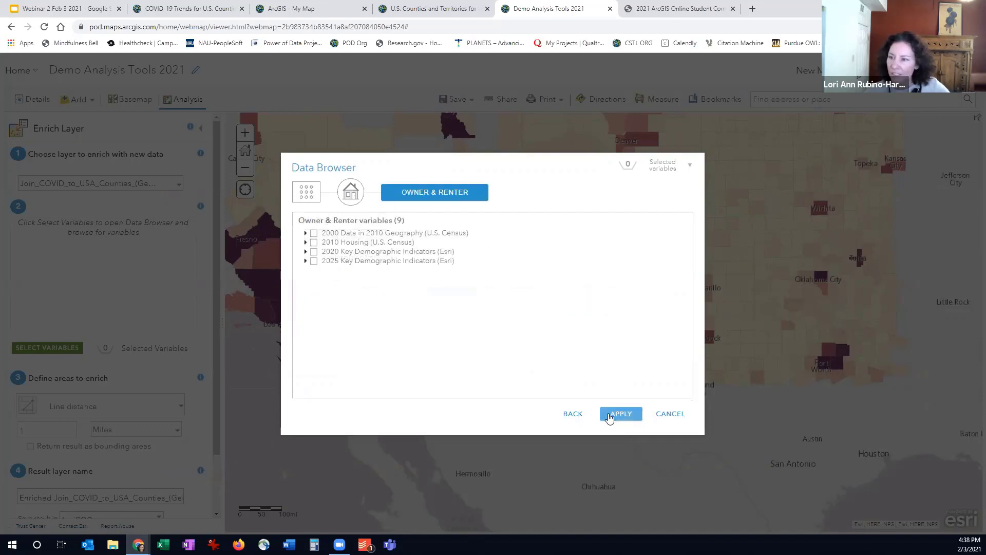
pyautogui.click(610, 415)
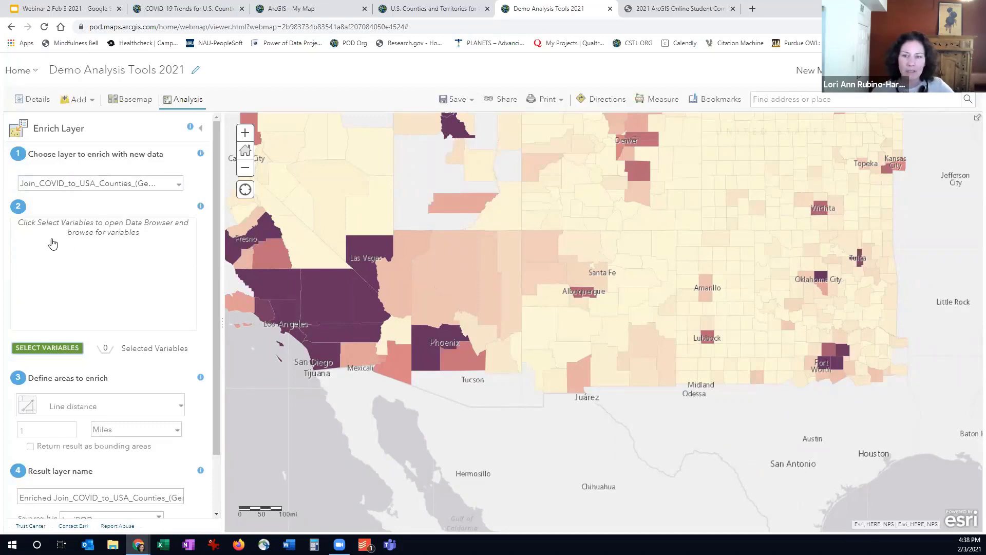
pyautogui.scroll(-1, 52, 244)
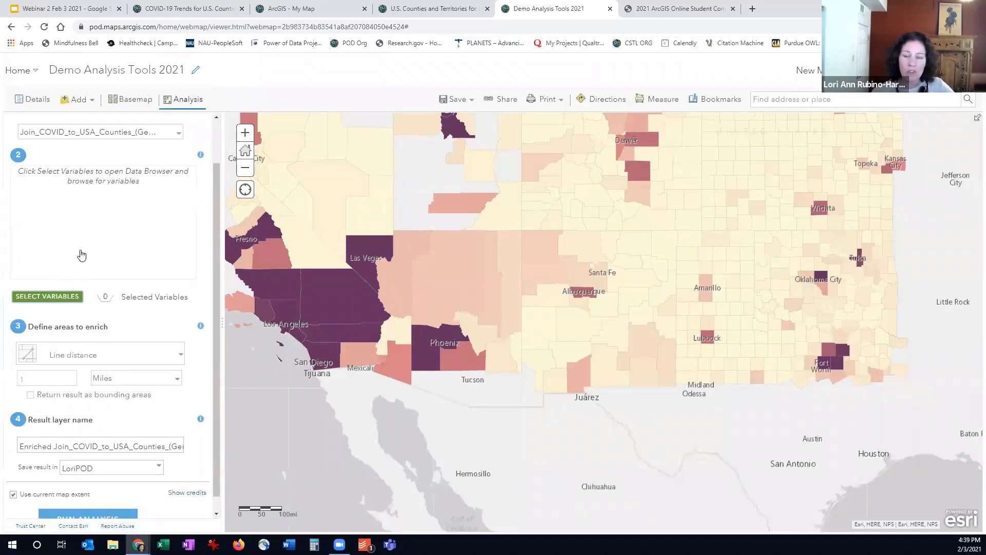
# Check the credit cost of the Enrich Layer analysis at the end of its settings
pyautogui.scroll(-1, 80, 254)
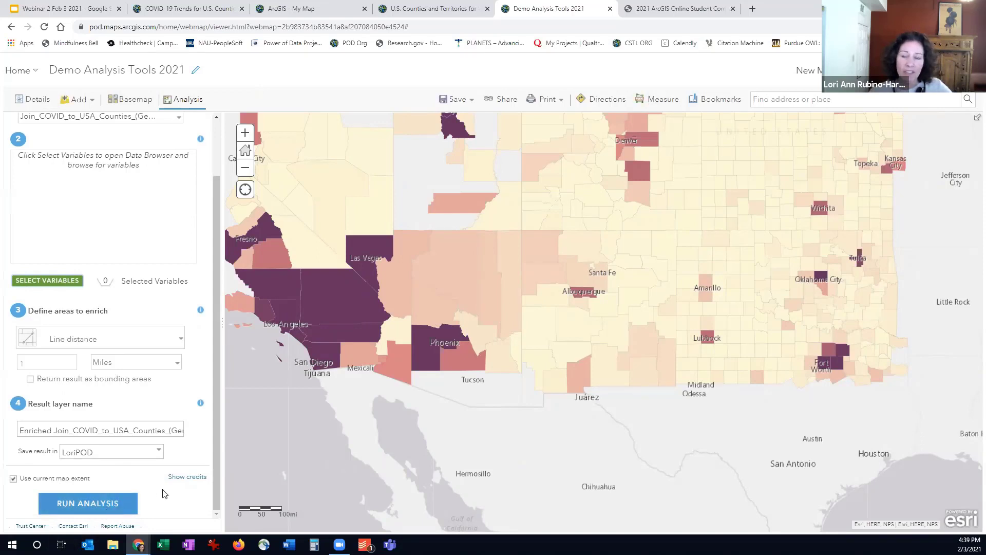
pyautogui.click(181, 478)
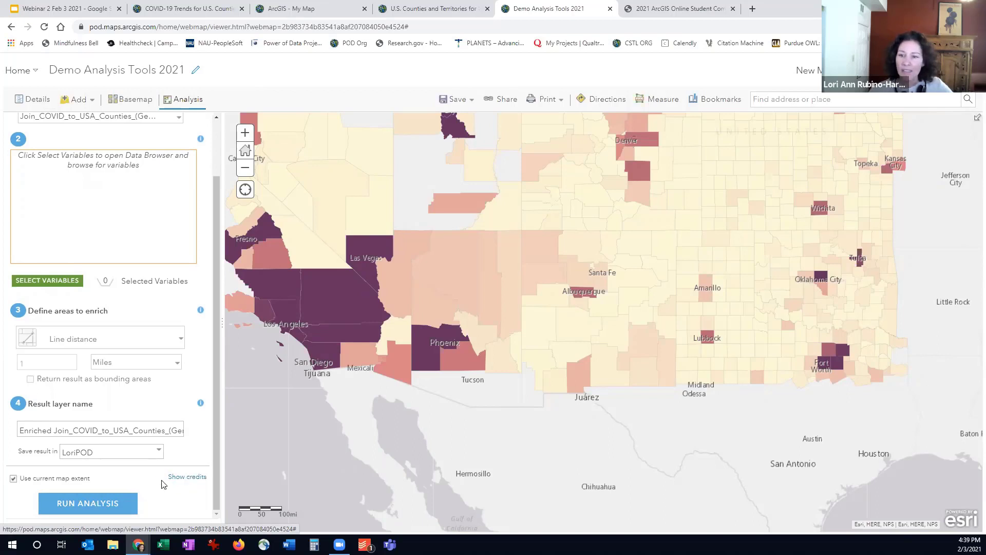
pyautogui.moveTo(216, 399); pyautogui.dragTo(218, 281)
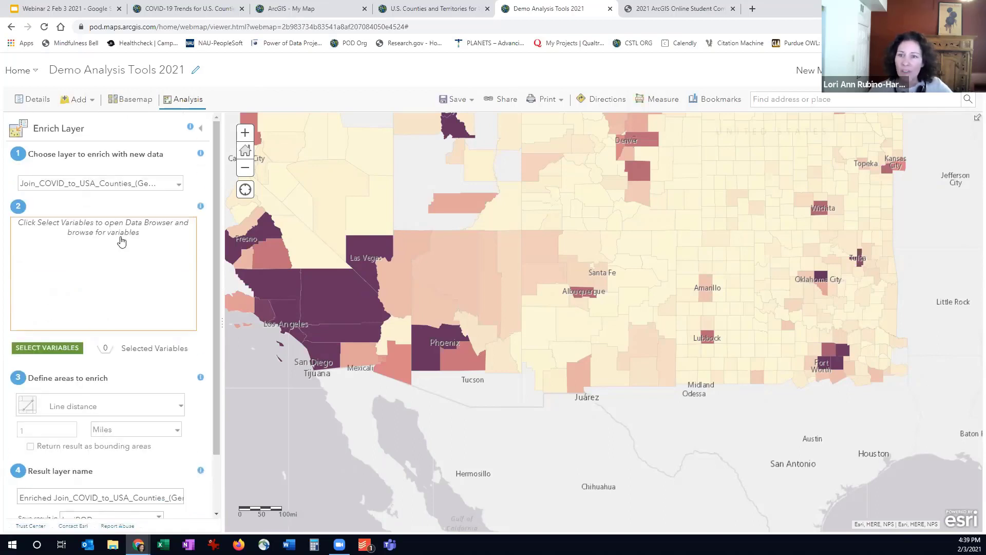
pyautogui.click(47, 348)
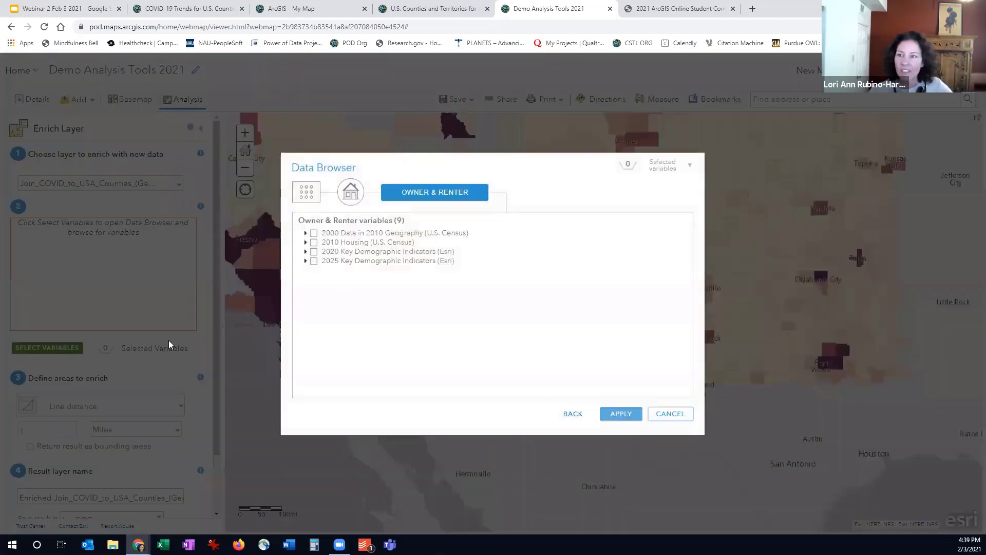
pyautogui.click(314, 233)
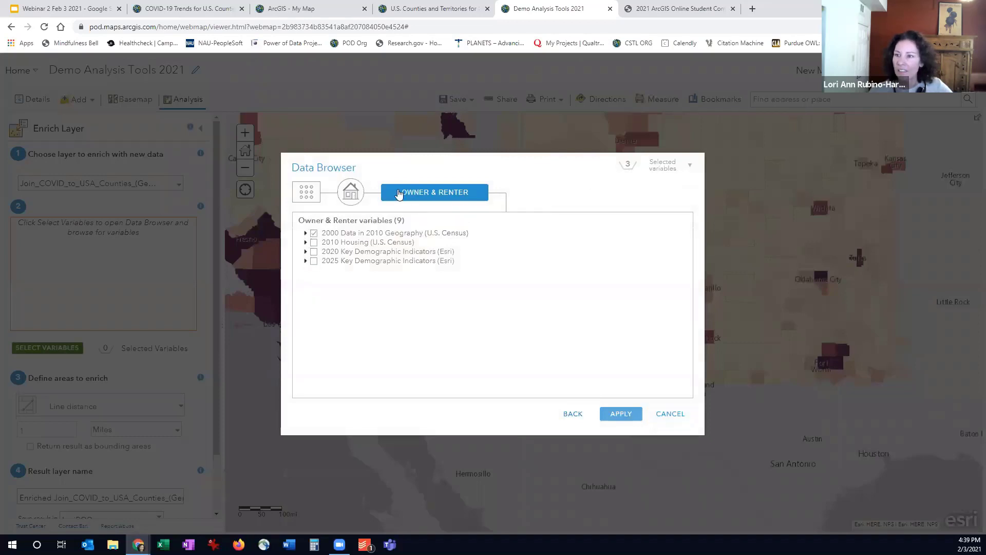
pyautogui.click(347, 198)
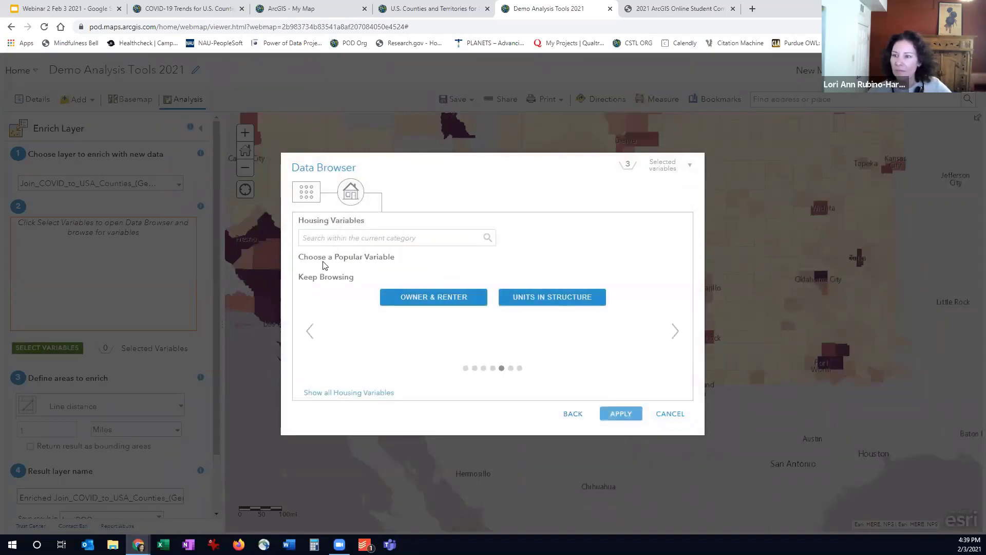
pyautogui.click(571, 414)
pyautogui.click(670, 421)
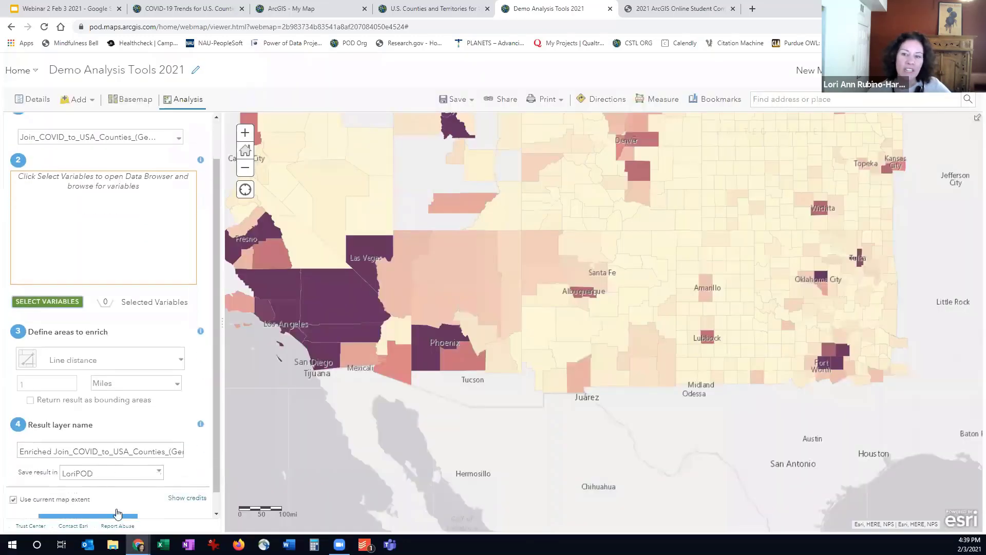
pyautogui.scroll(-2, 210, 126)
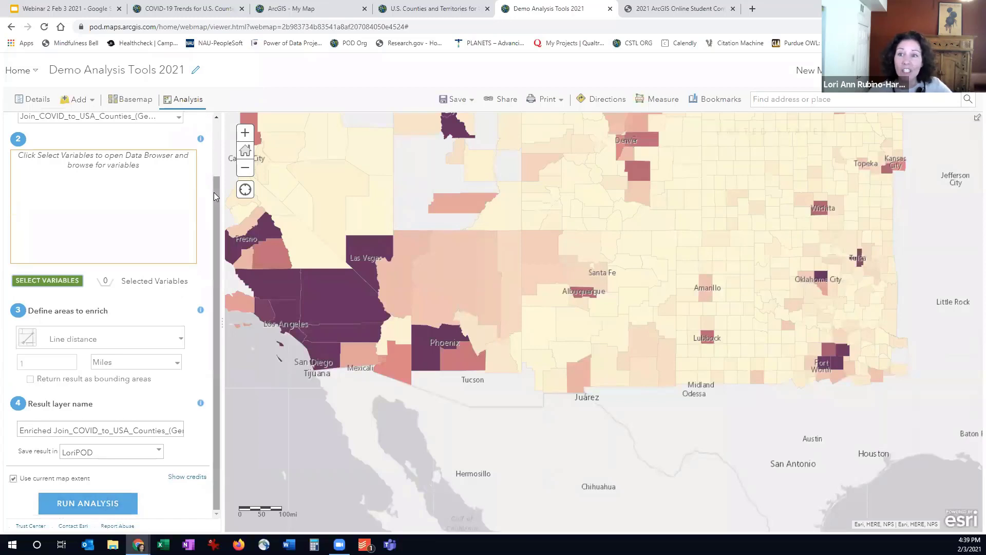
pyautogui.scroll(2, 208, 135)
pyautogui.click(201, 131)
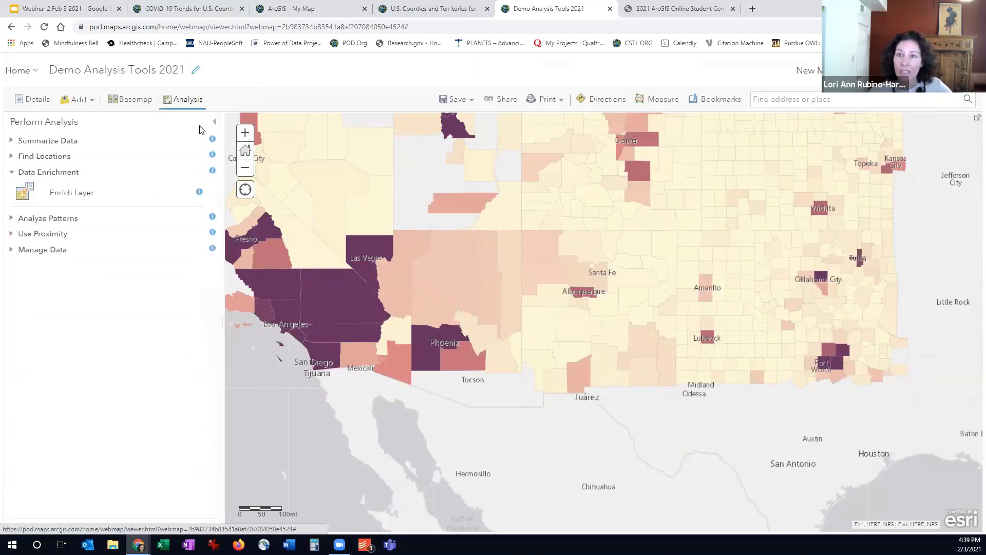
# Hide the Join COVID to USA Counties (Generalized) layer and show the Enriched Enriched COVID 4 Corners layer instead
pyautogui.click(29, 102)
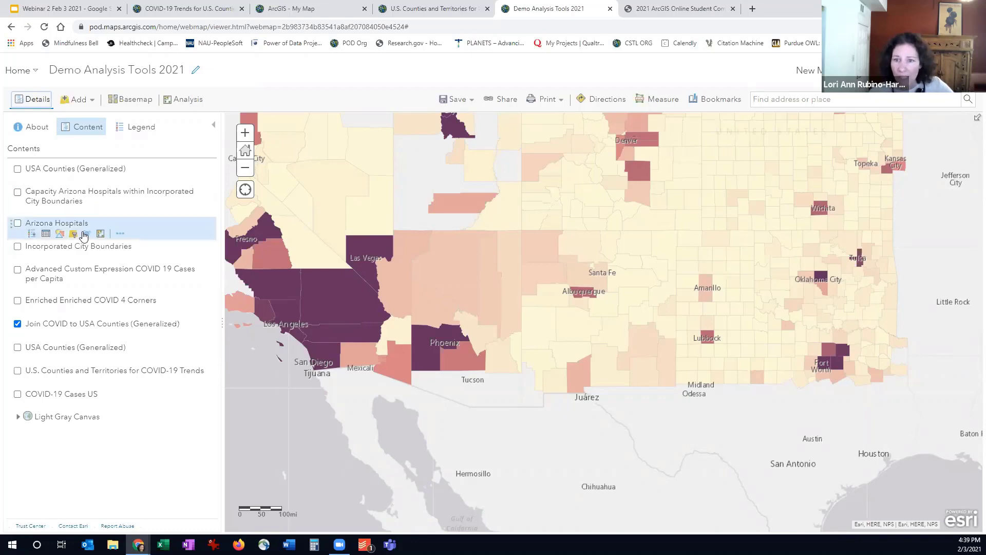
pyautogui.click(17, 325)
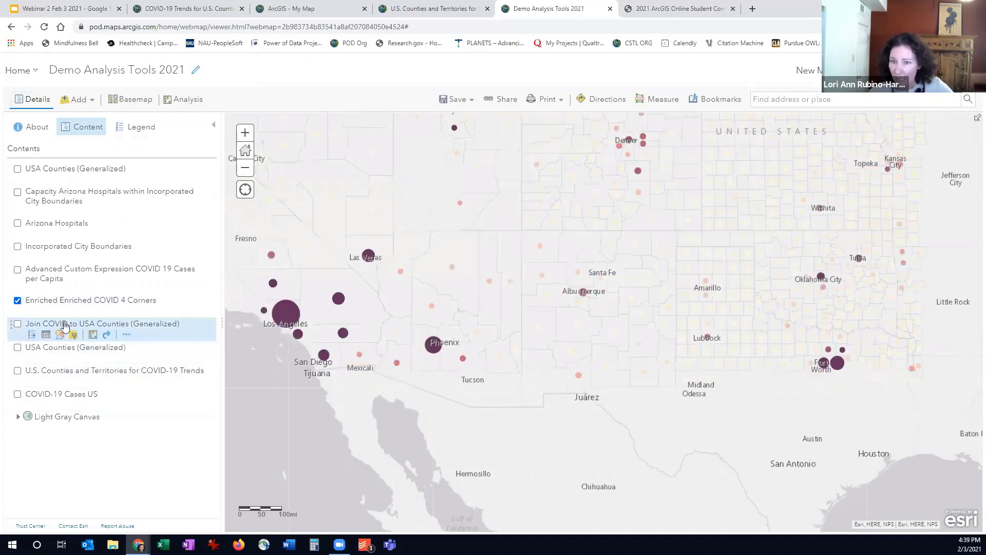
# Examine the household, housing, Food Stamps/SNAP, health insurance and income fields in the attribute table of Enriched Enriched COVID 4 Corners
pyautogui.click(45, 311)
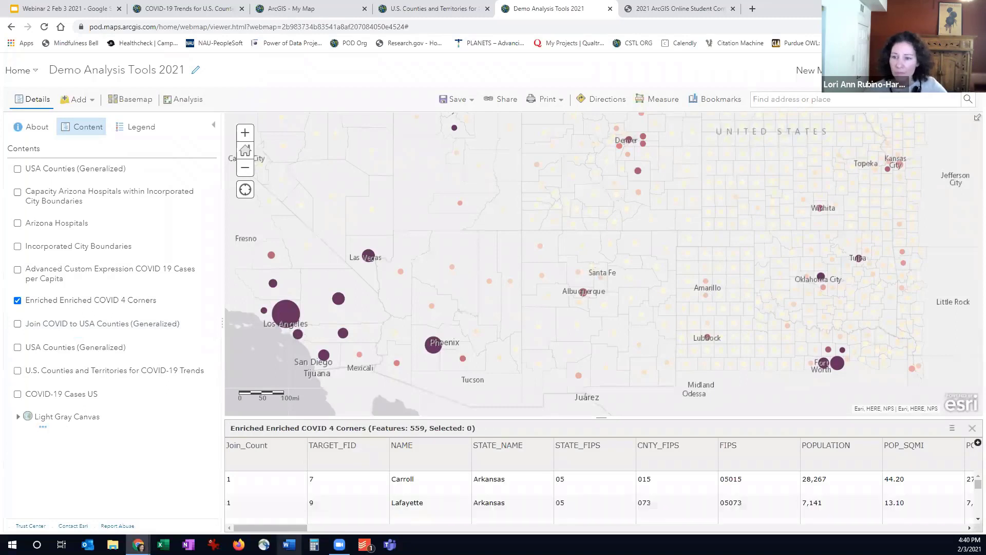
pyautogui.moveTo(287, 527); pyautogui.dragTo(556, 528)
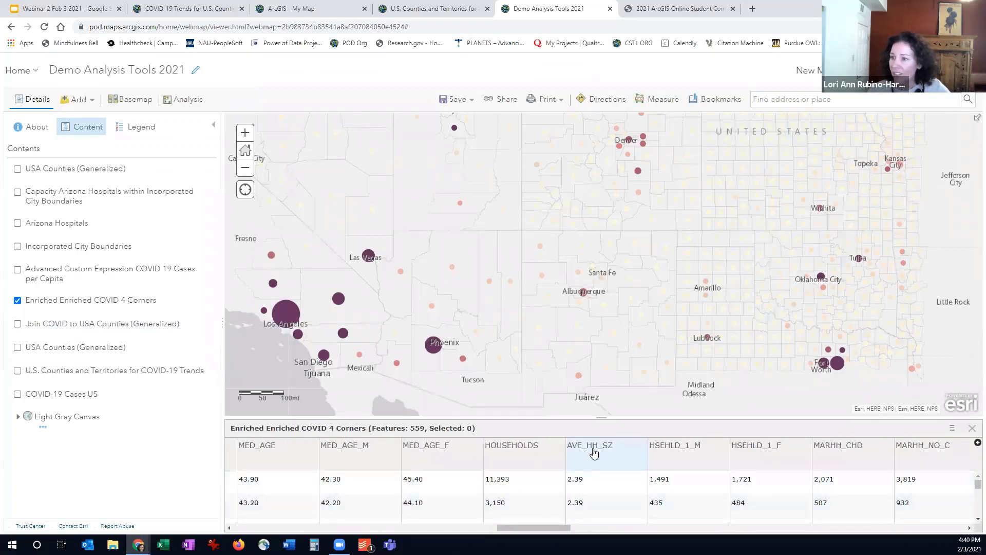
pyautogui.moveTo(551, 529); pyautogui.dragTo(577, 528)
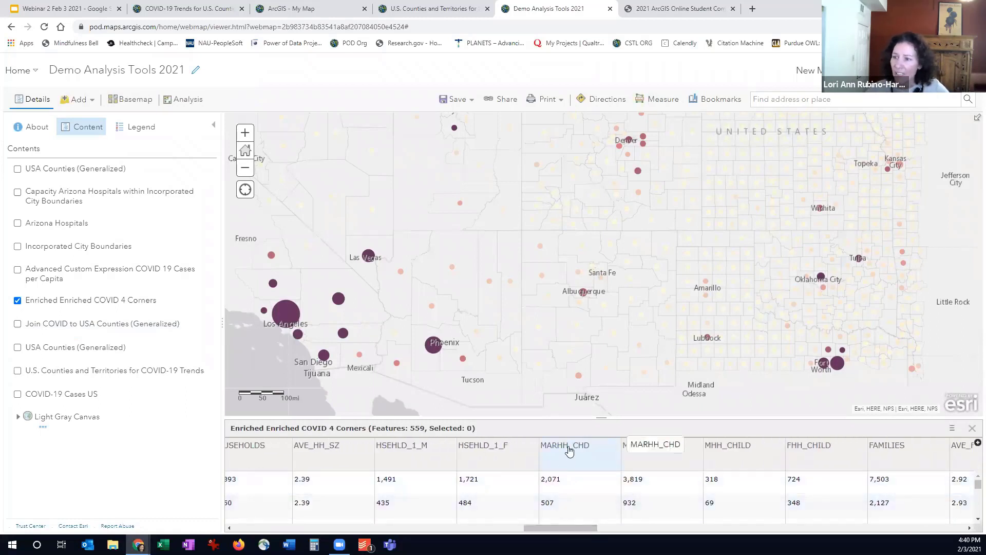
pyautogui.moveTo(568, 529); pyautogui.dragTo(604, 529)
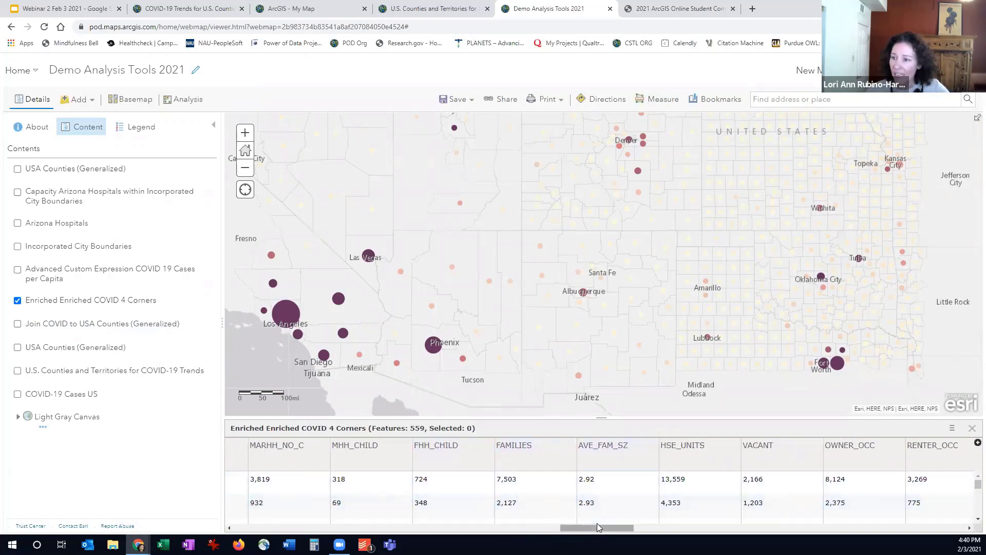
pyautogui.moveTo(597, 527); pyautogui.dragTo(619, 527)
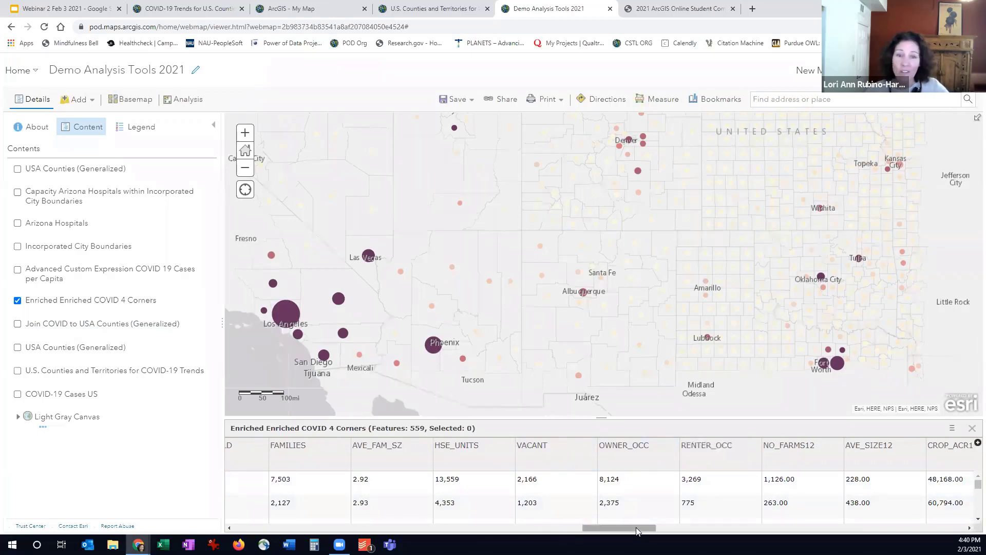
pyautogui.moveTo(637, 531); pyautogui.dragTo(894, 527)
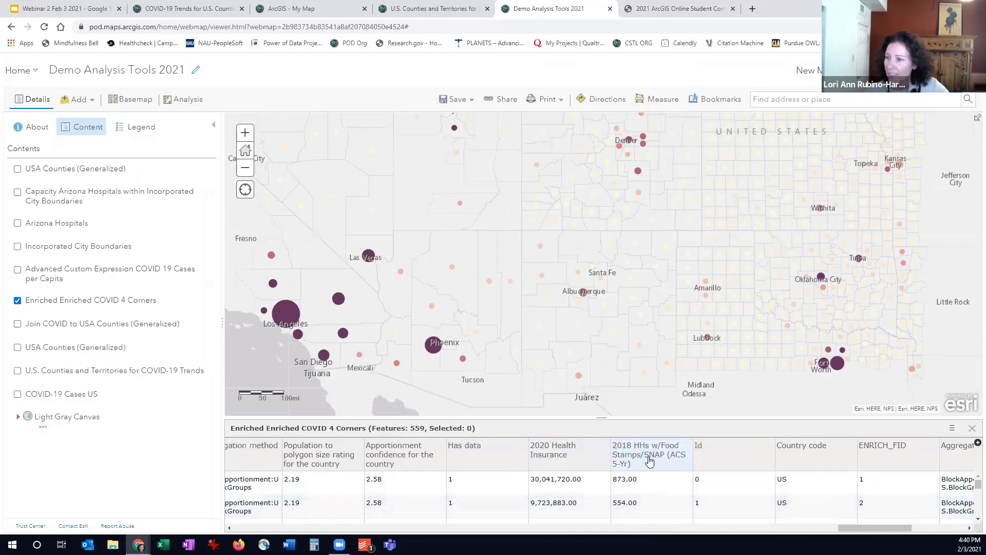
pyautogui.moveTo(851, 525); pyautogui.dragTo(908, 528)
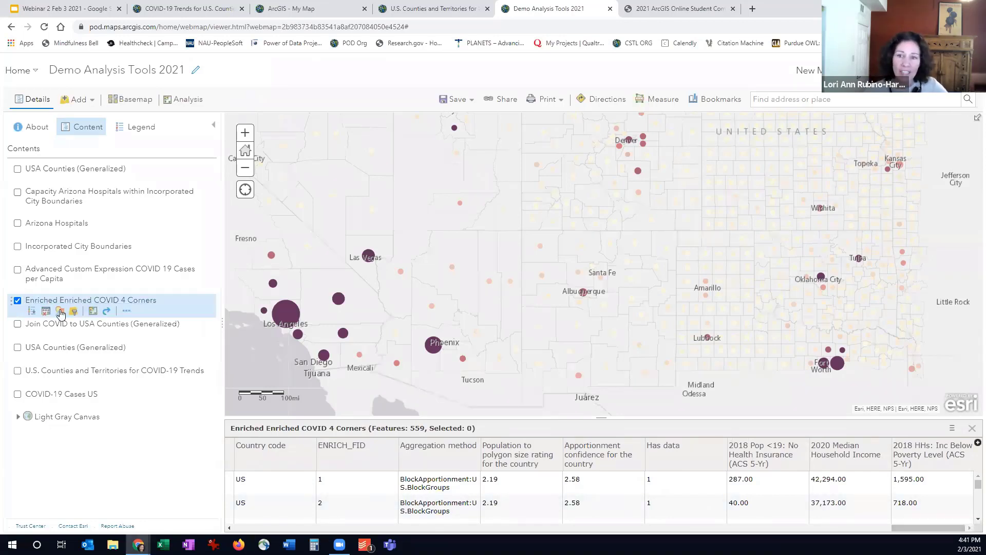
# Try a third attribute in the style of Enriched Enriched COVID 4 Corners, remove it, and reapply the Color and Size style
pyautogui.click(60, 312)
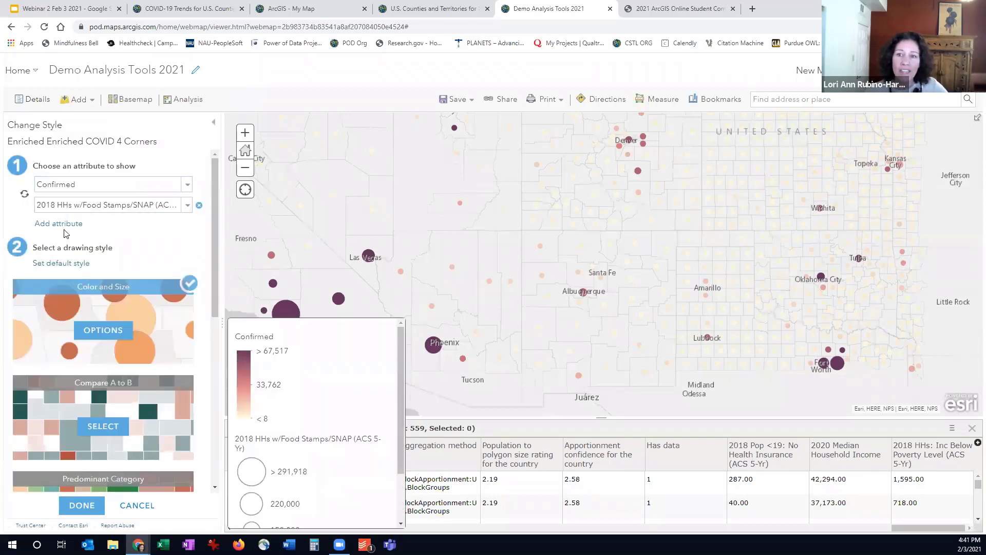
pyautogui.click(59, 223)
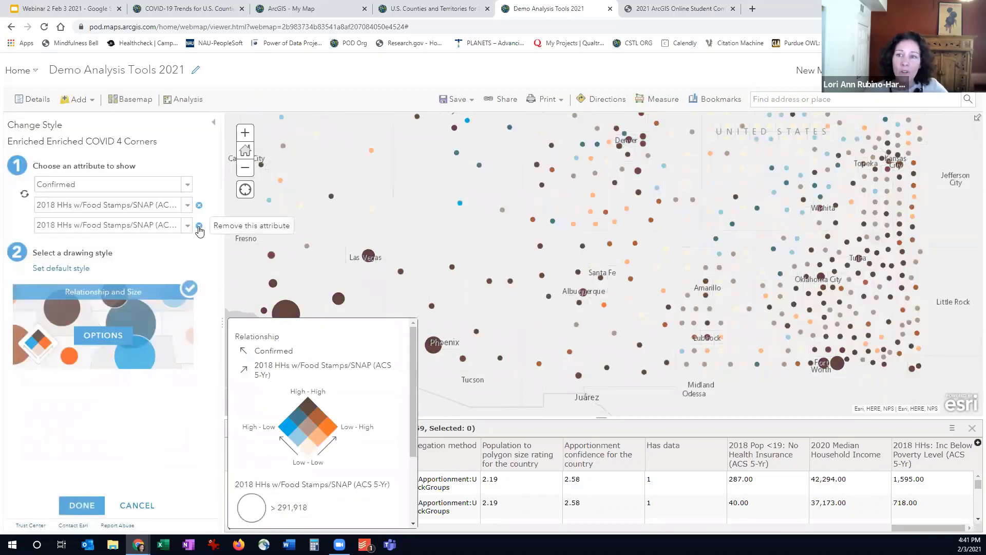
pyautogui.click(200, 226)
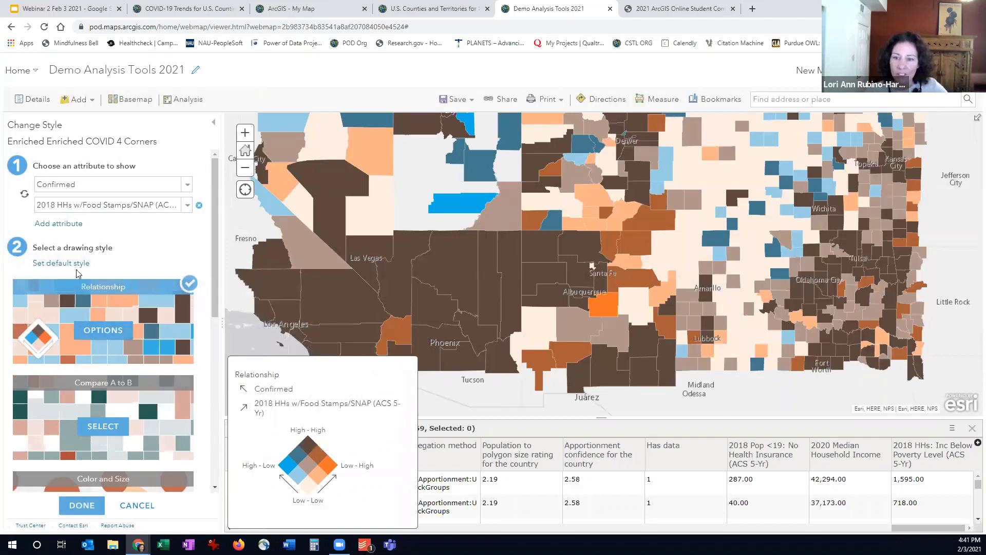
pyautogui.scroll(-1, 78, 273)
pyautogui.click(93, 472)
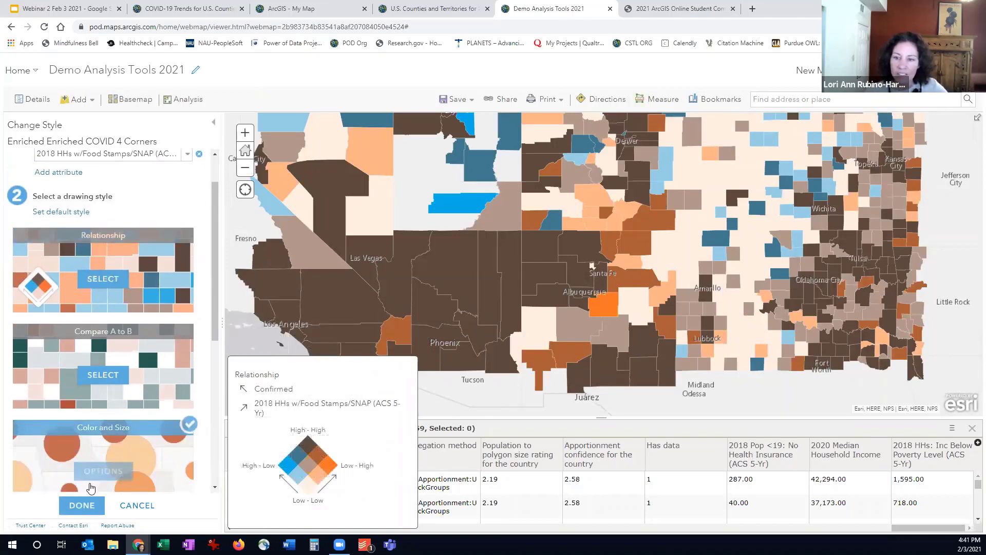
pyautogui.click(86, 506)
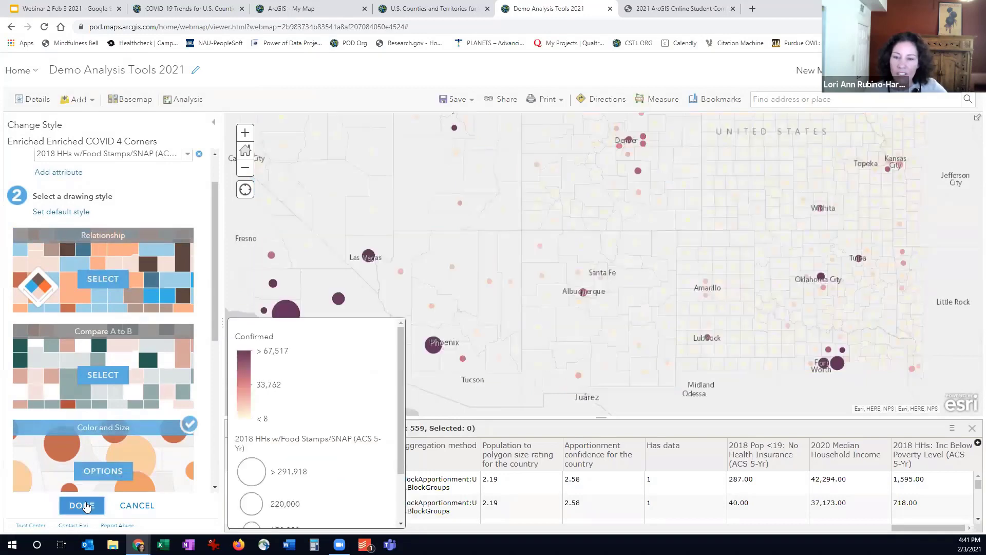
# View the legend of the enriched layer and inspect the attributes of the Navajo County symbol in Arizona
pyautogui.click(133, 126)
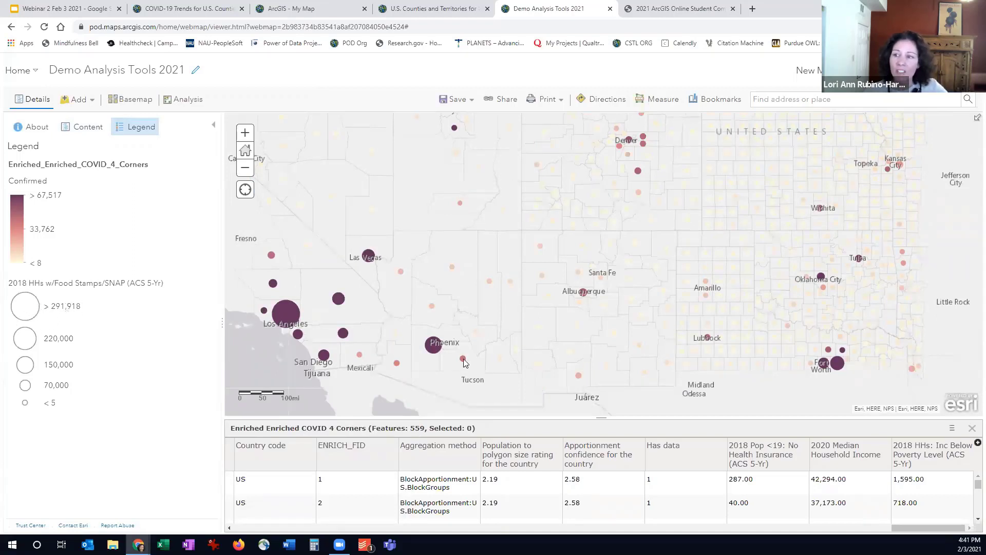
pyautogui.scroll(1, 464, 363)
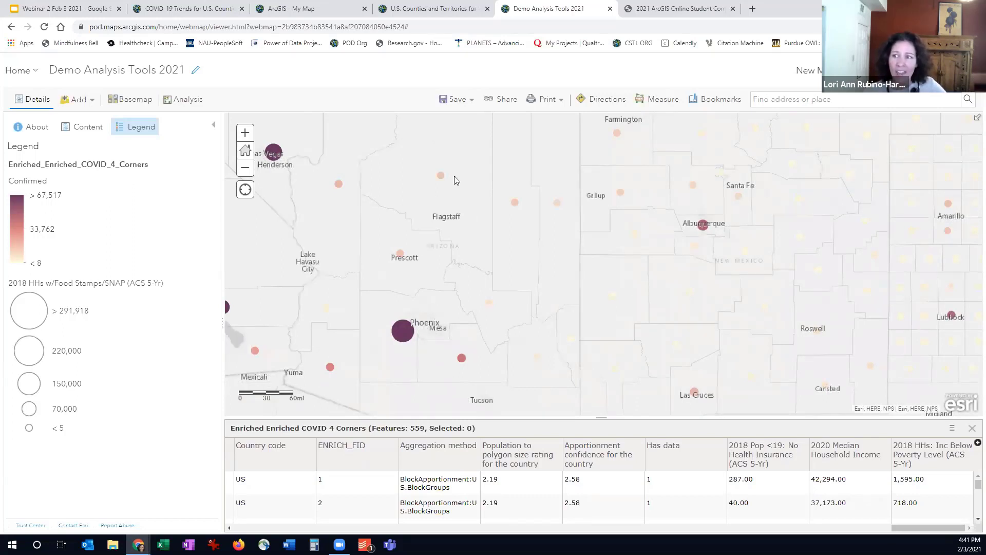
pyautogui.click(516, 204)
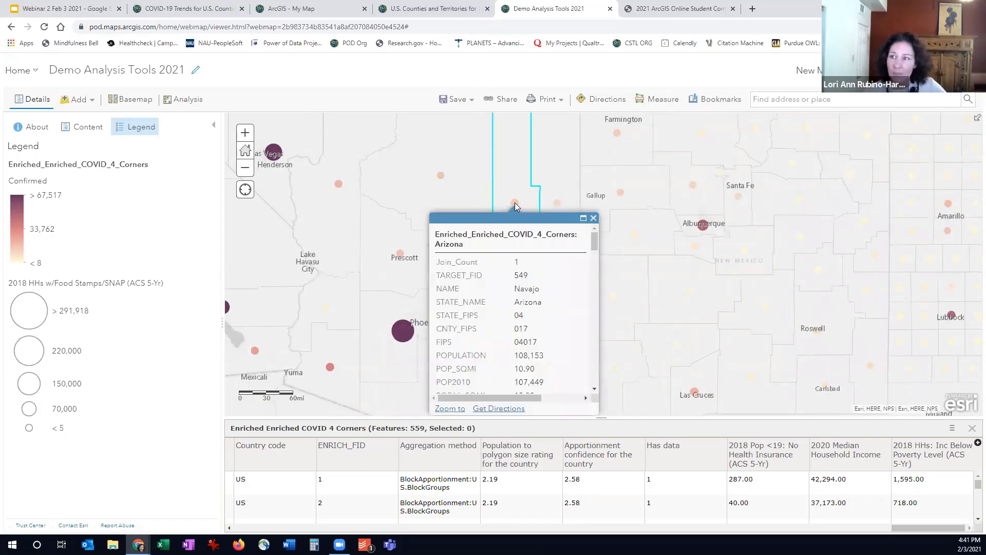
pyautogui.click(594, 219)
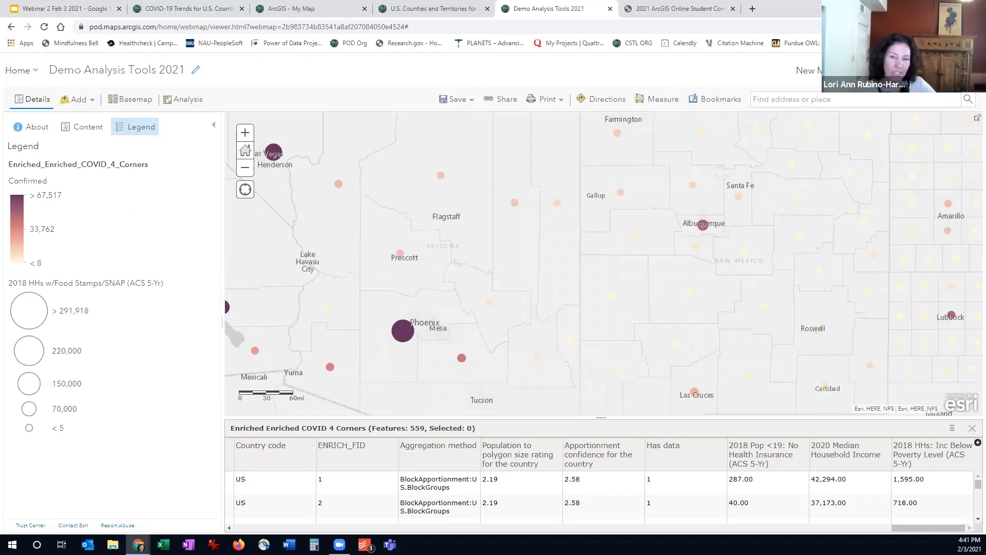
# Filter the Enriched Enriched COVID 4 Corners layer to features whose STATE_NAME is Arizona
pyautogui.click(82, 126)
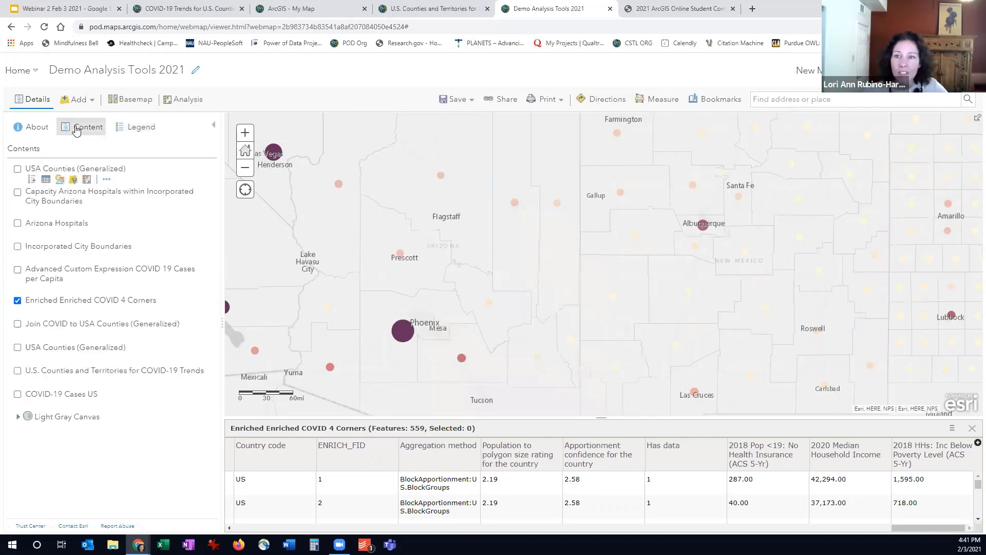
pyautogui.moveTo(68, 314)
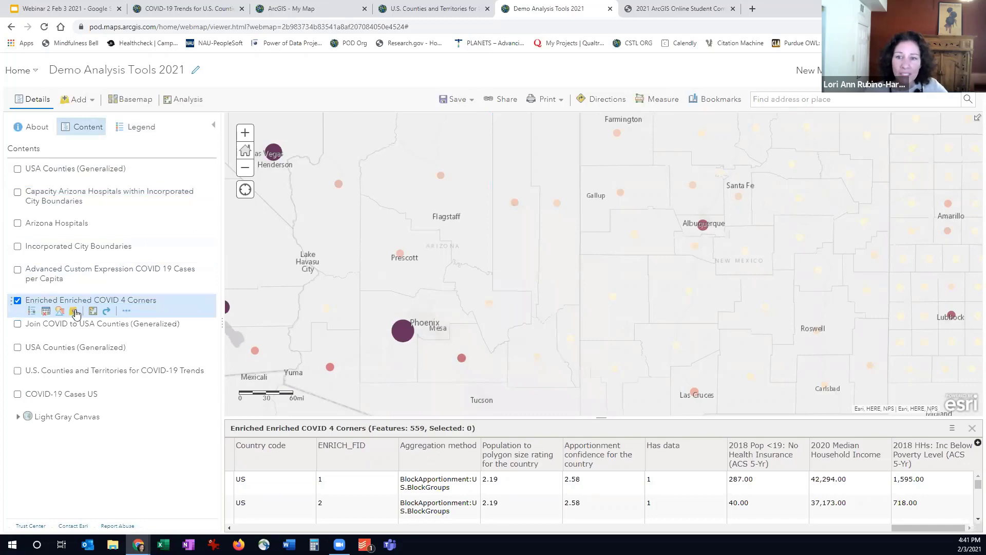
pyautogui.click(73, 311)
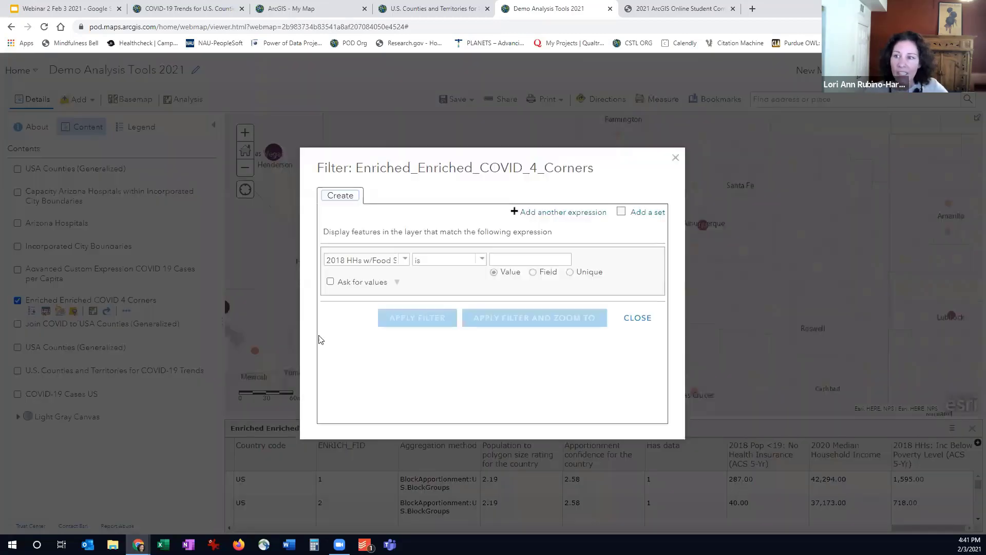
pyautogui.click(404, 260)
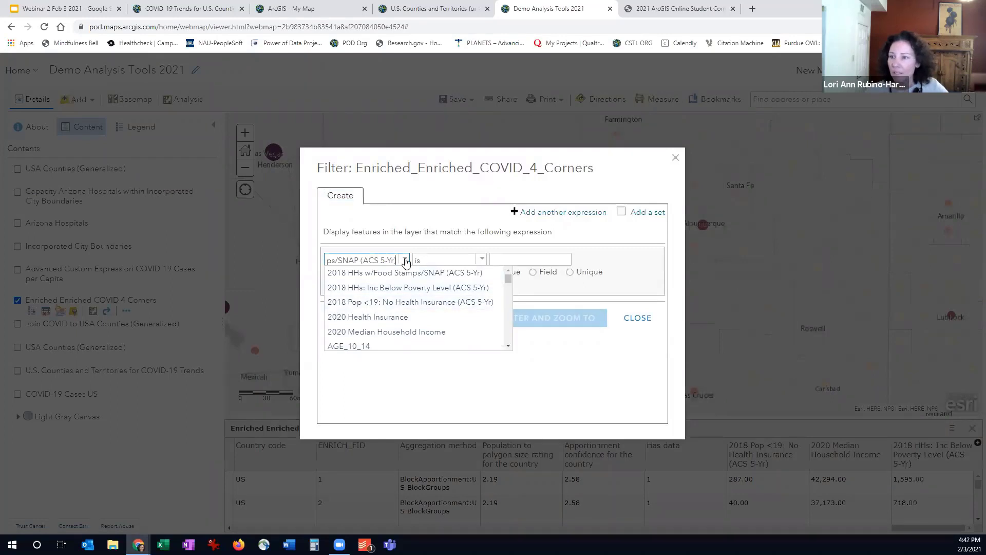
pyautogui.click(397, 260)
pyautogui.doubleClick(389, 260)
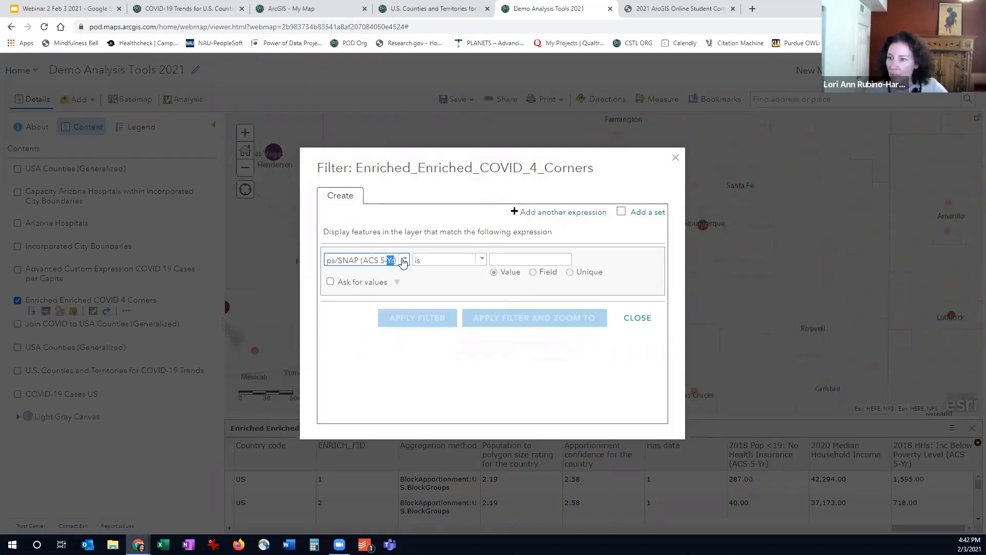
pyautogui.click(405, 260)
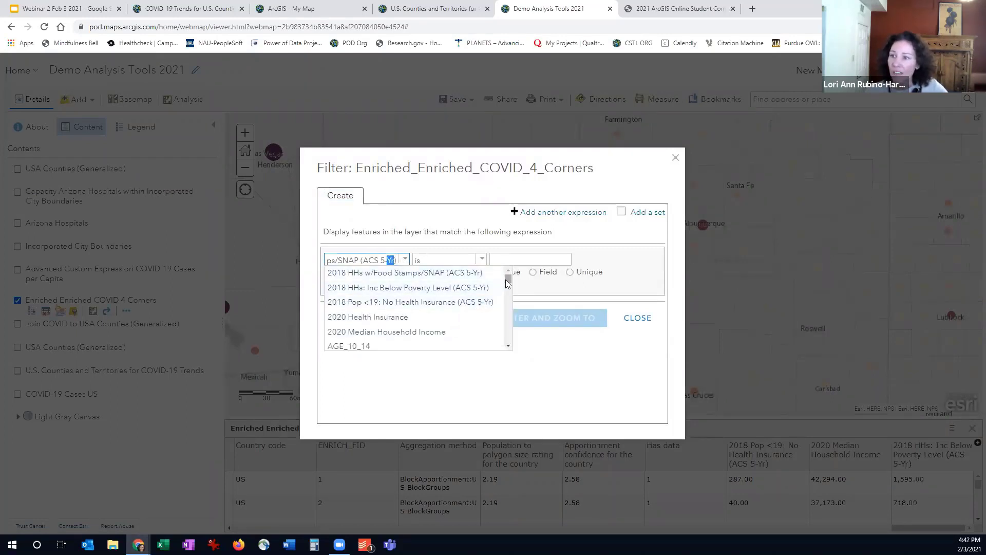
pyautogui.moveTo(507, 284); pyautogui.dragTo(504, 341)
pyautogui.click(396, 312)
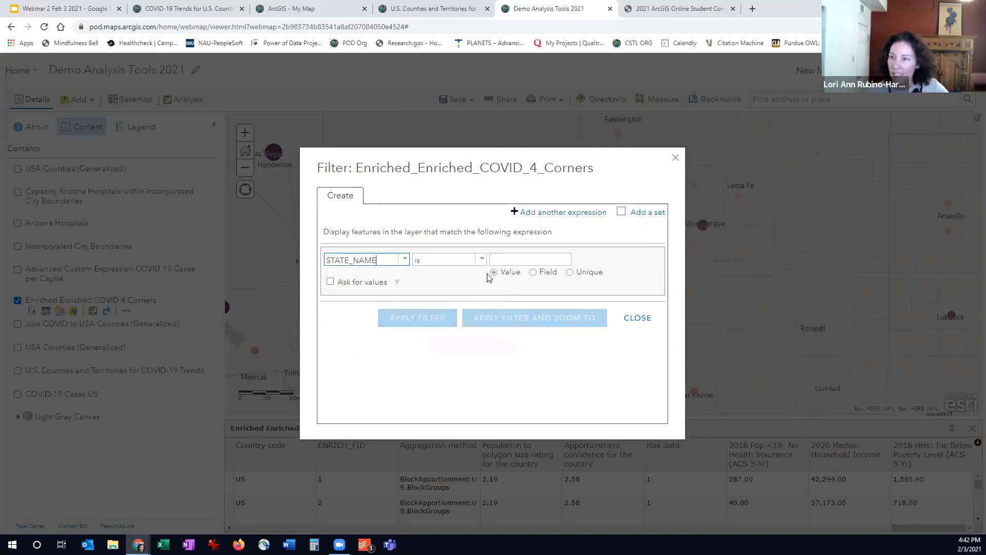
pyautogui.click(506, 260)
pyautogui.write('Arizona')
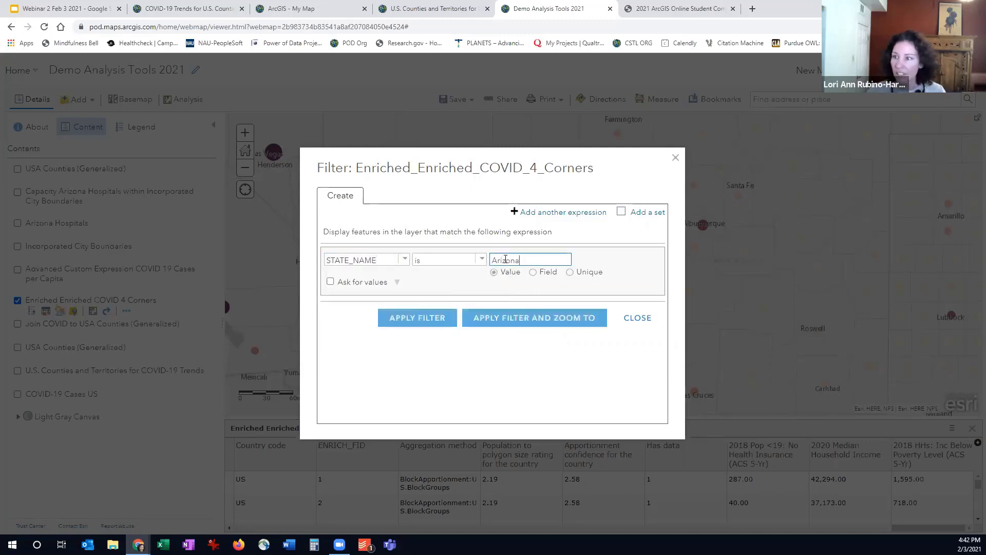
pyautogui.click(422, 316)
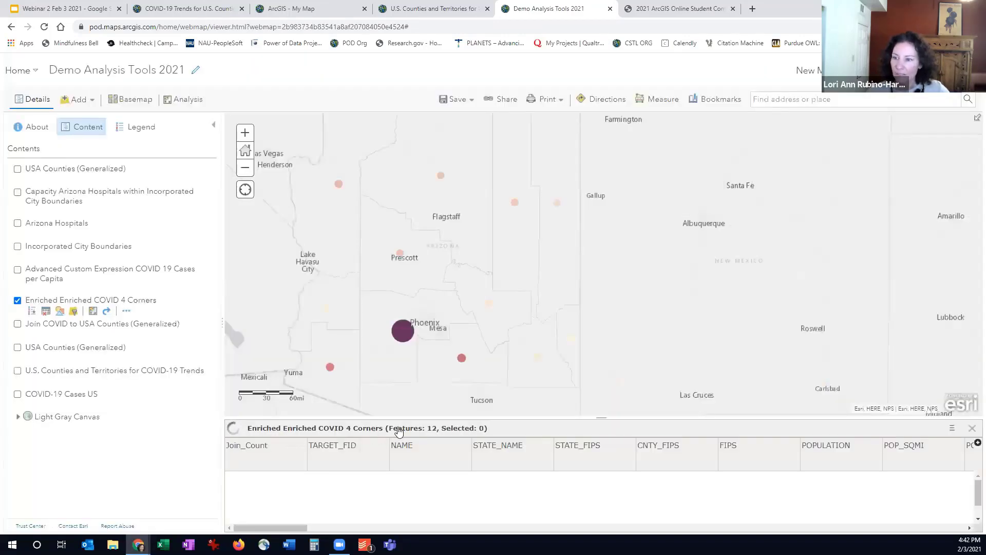
# Review the filtered layer's attribute table and view its legend
pyautogui.moveTo(397, 431); pyautogui.dragTo(393, 373)
pyautogui.moveTo(515, 434); pyautogui.dragTo(475, 434)
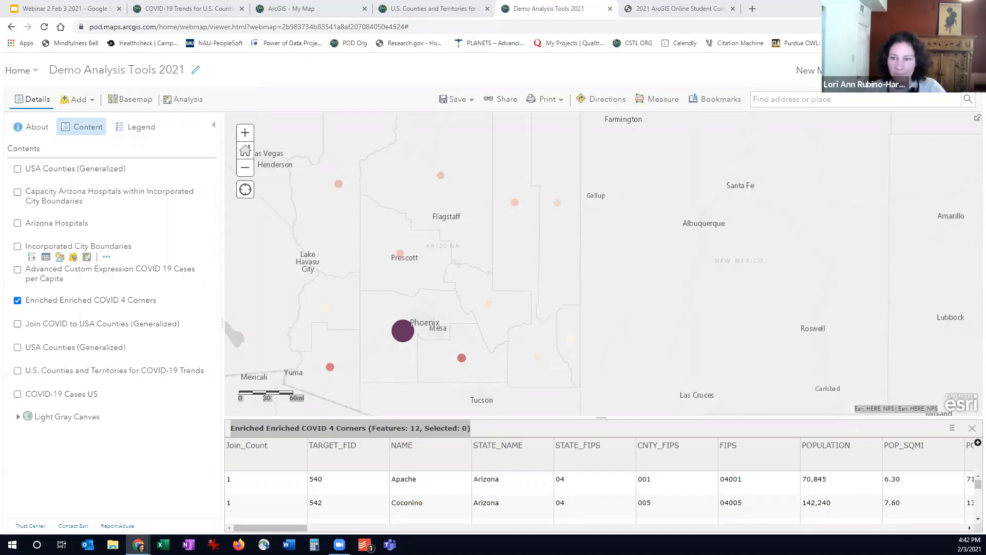
pyautogui.doubleClick(135, 127)
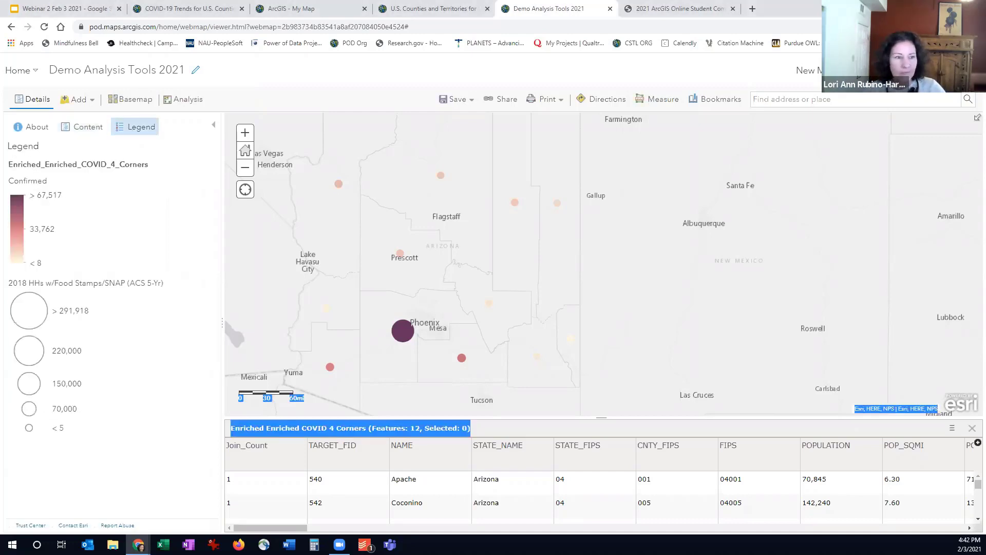
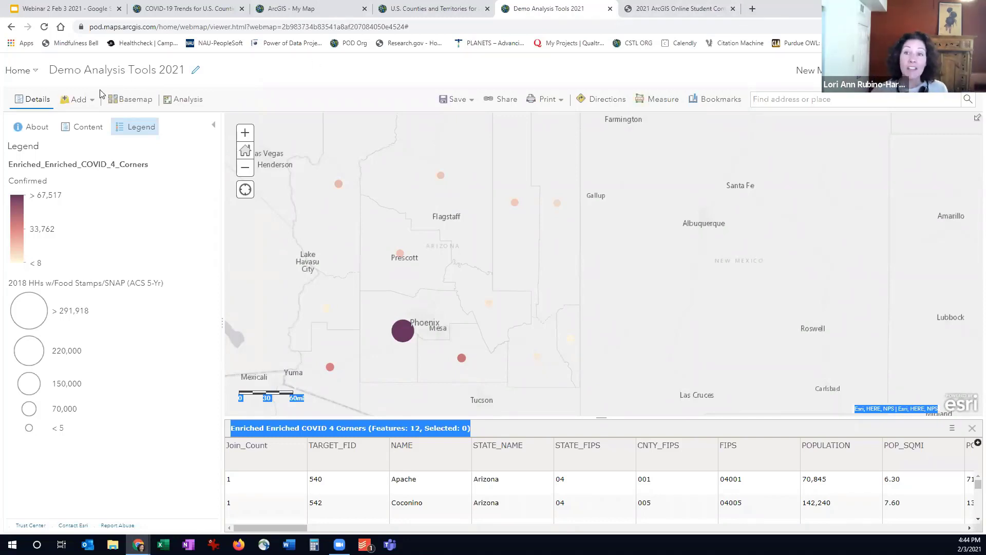
# Search ArcGIS Online for ecosystem layers, look over the results and return to the map details
pyautogui.click(85, 99)
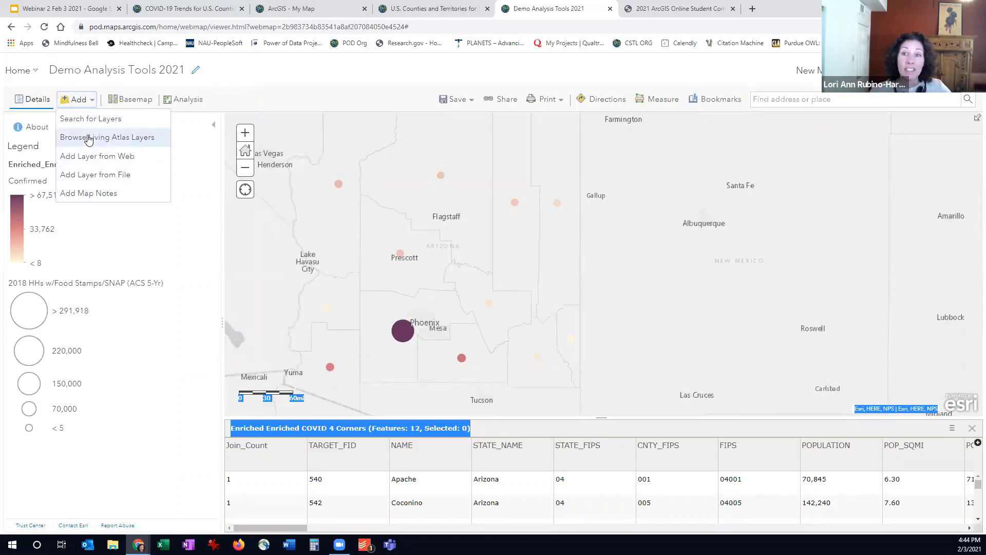
pyautogui.click(85, 118)
pyautogui.click(135, 130)
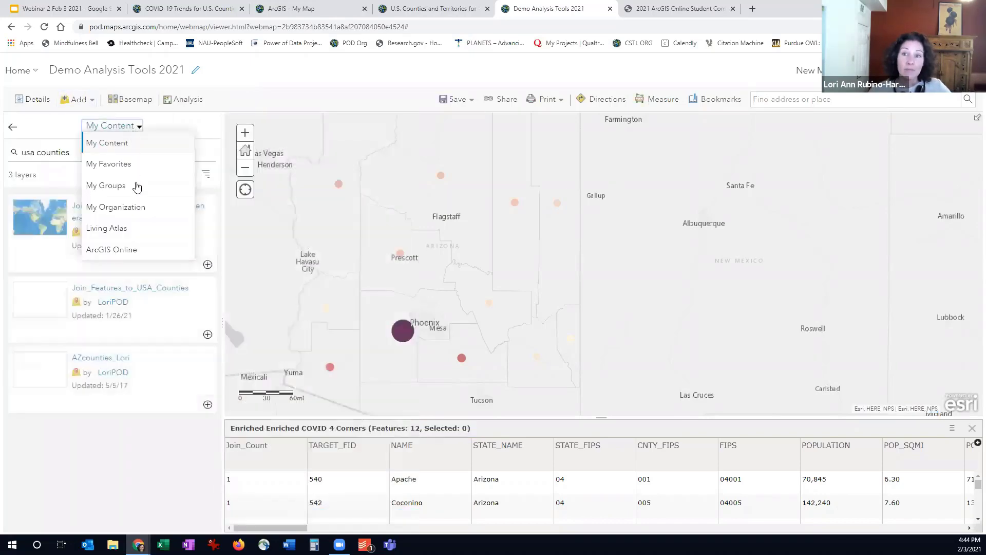
pyautogui.click(122, 252)
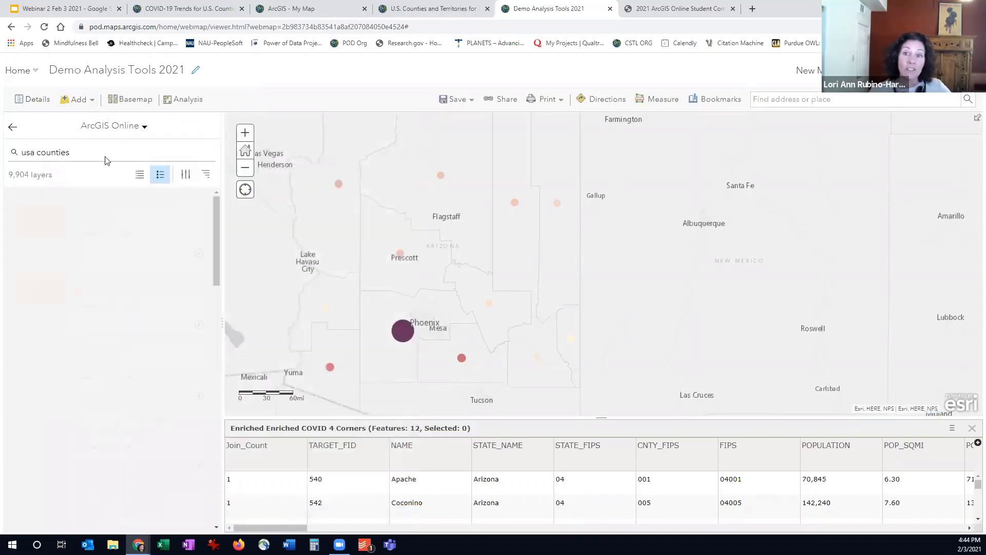
pyautogui.click(85, 148)
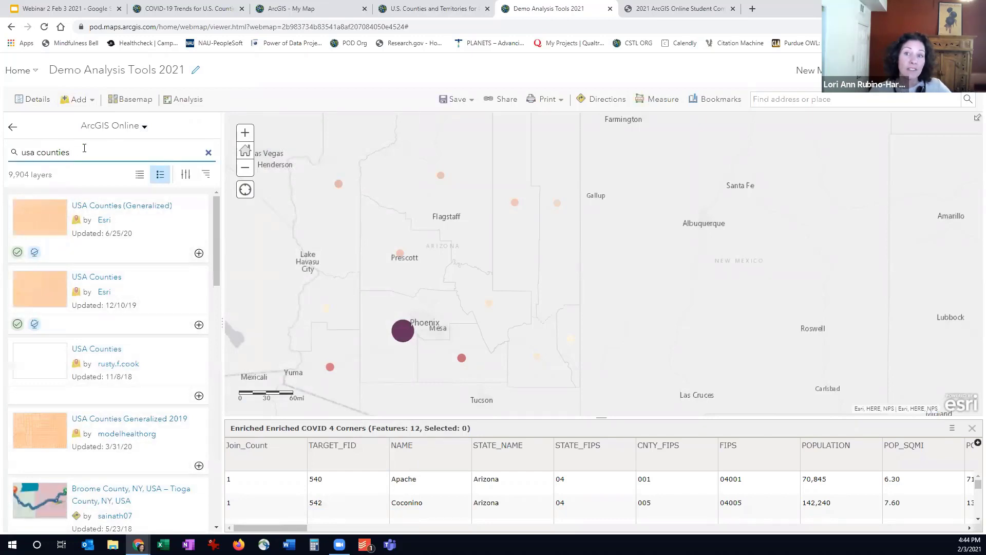
pyautogui.tripleClick(84, 148)
pyautogui.write('e')
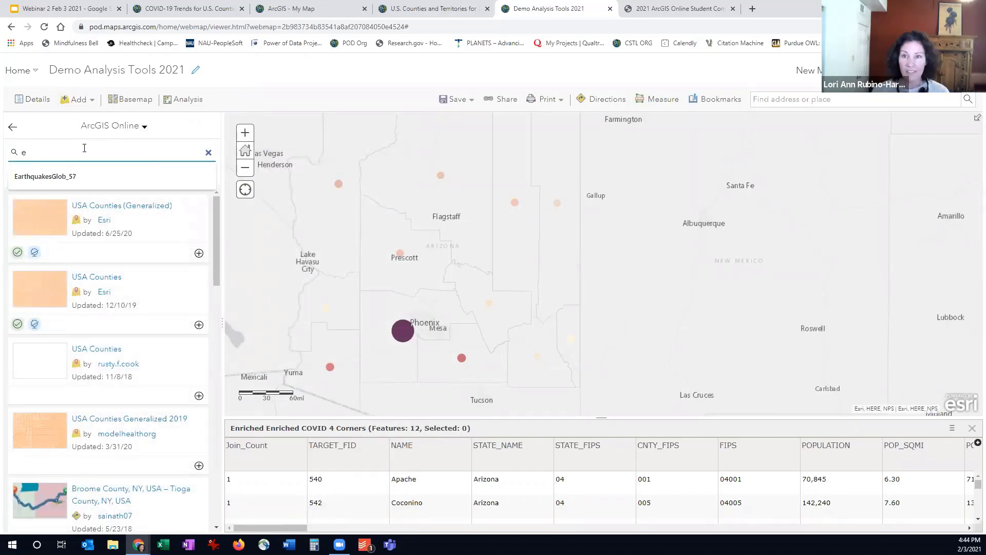
pyautogui.write('cosys')
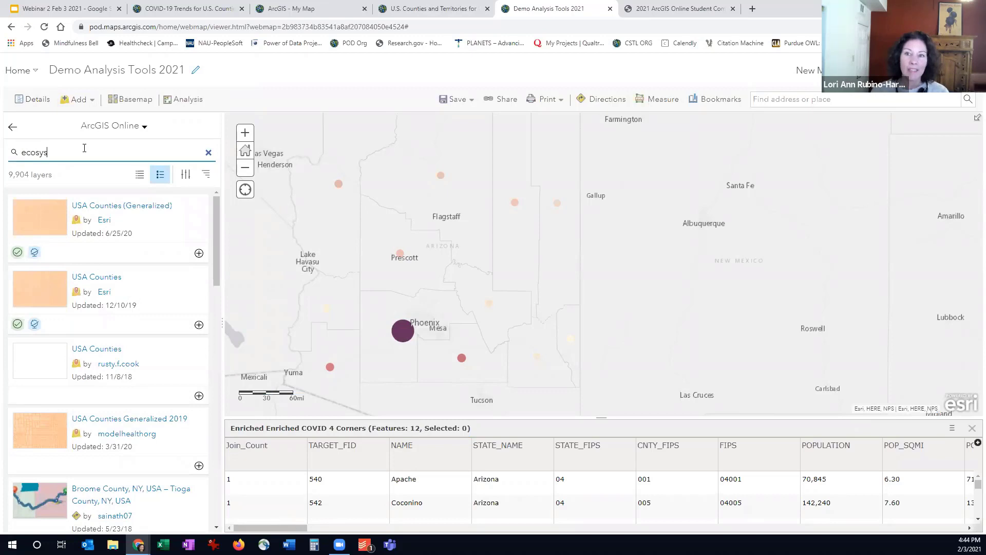
pyautogui.write('tem')
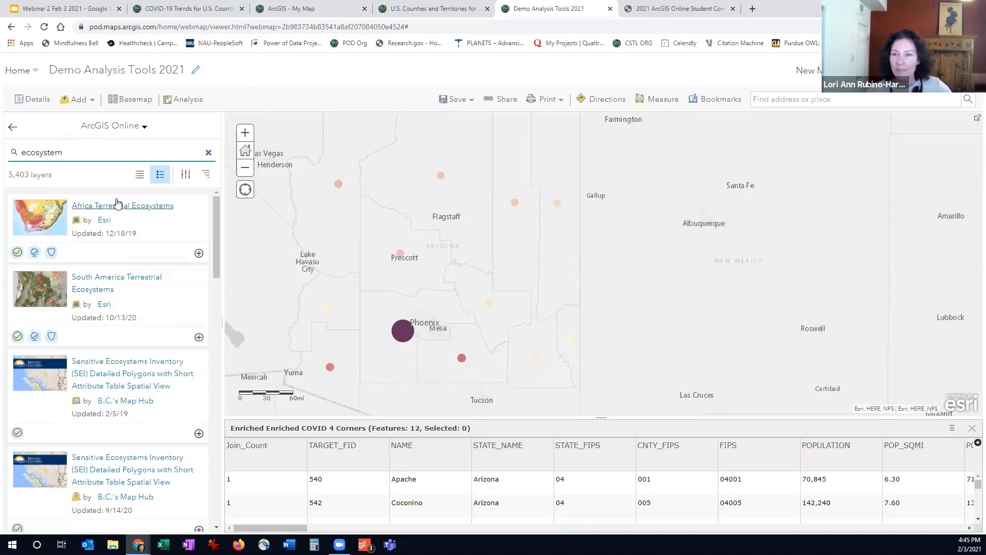
pyautogui.click(13, 127)
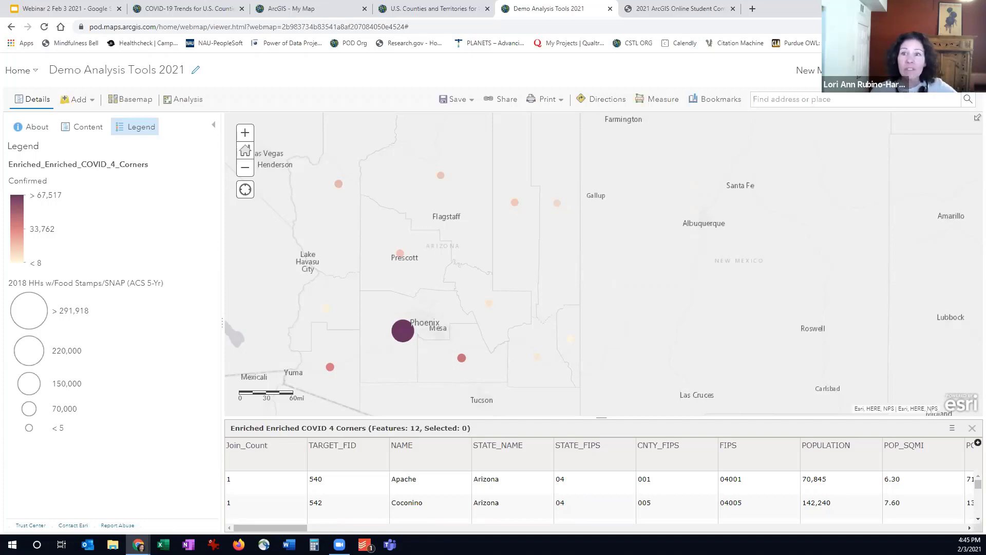
# Look over the Summarize Data analysis tools and leave the analysis tool list
pyautogui.click(181, 99)
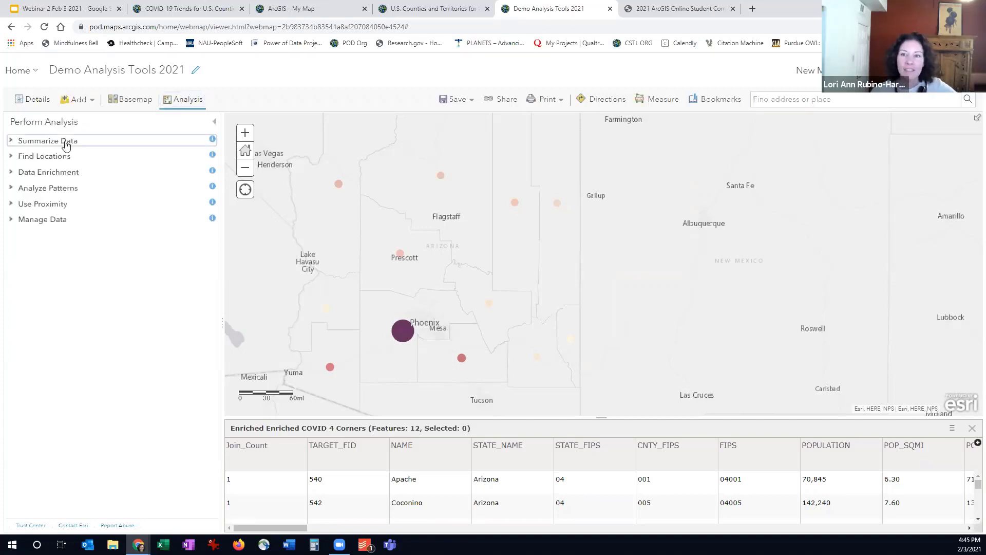
pyautogui.click(66, 144)
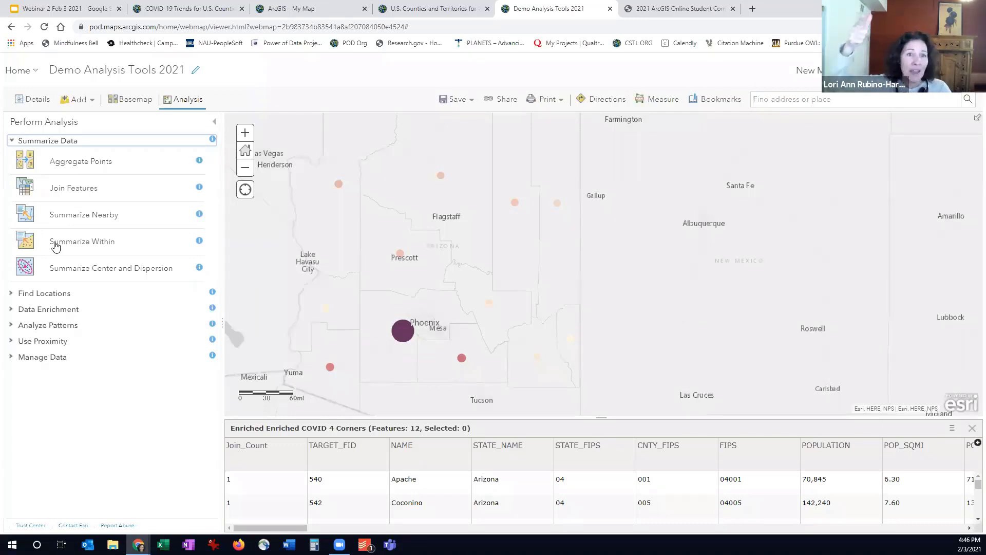
pyautogui.click(213, 126)
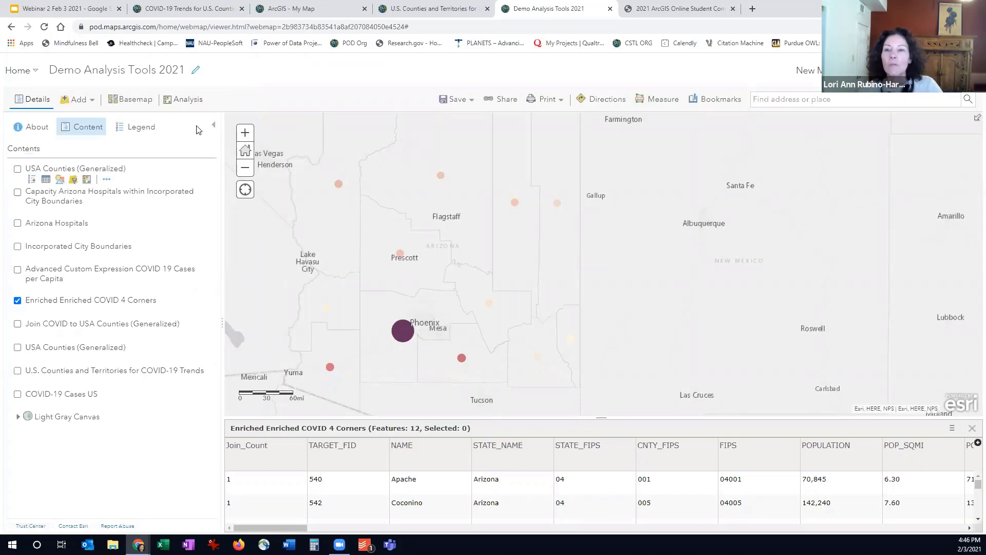
# Search ArcGIS Online for "arizona hospitals" layers and browse the results
pyautogui.click(79, 101)
pyautogui.click(88, 121)
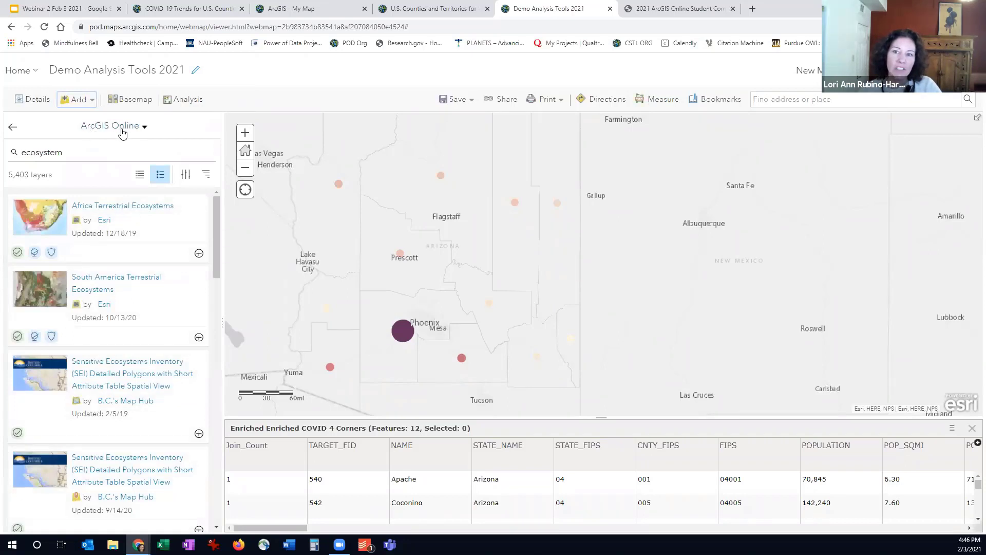
pyautogui.click(122, 130)
pyautogui.click(132, 129)
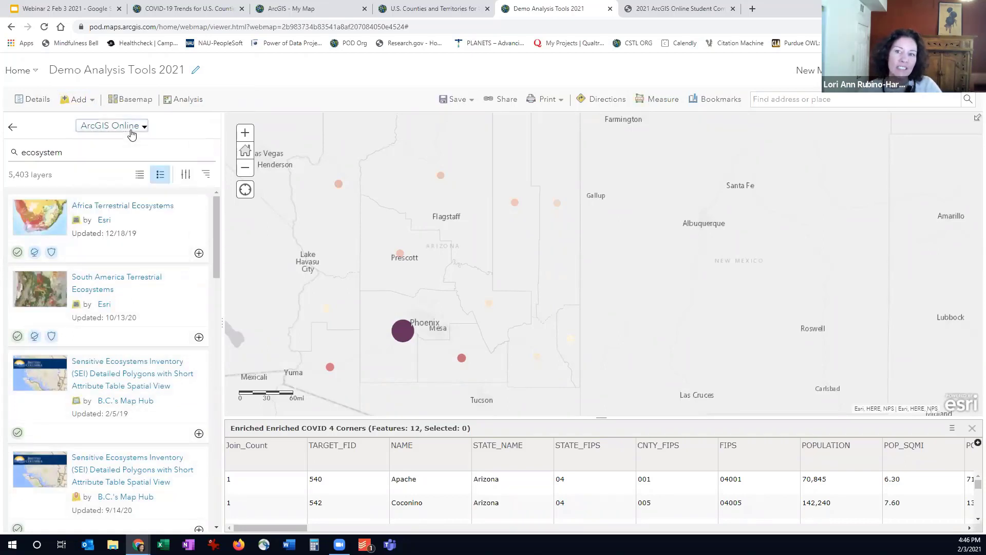
pyautogui.click(125, 128)
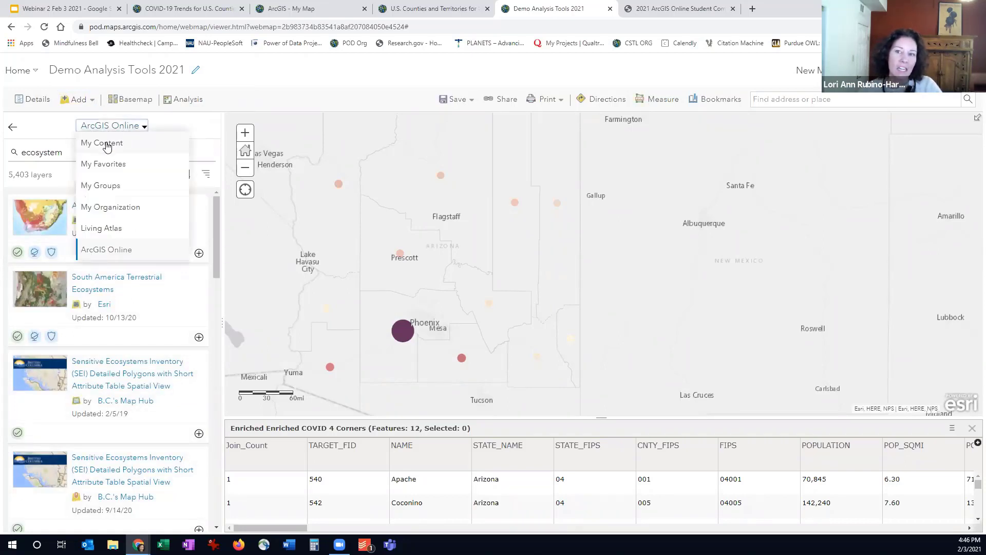
pyautogui.click(115, 127)
pyautogui.click(103, 147)
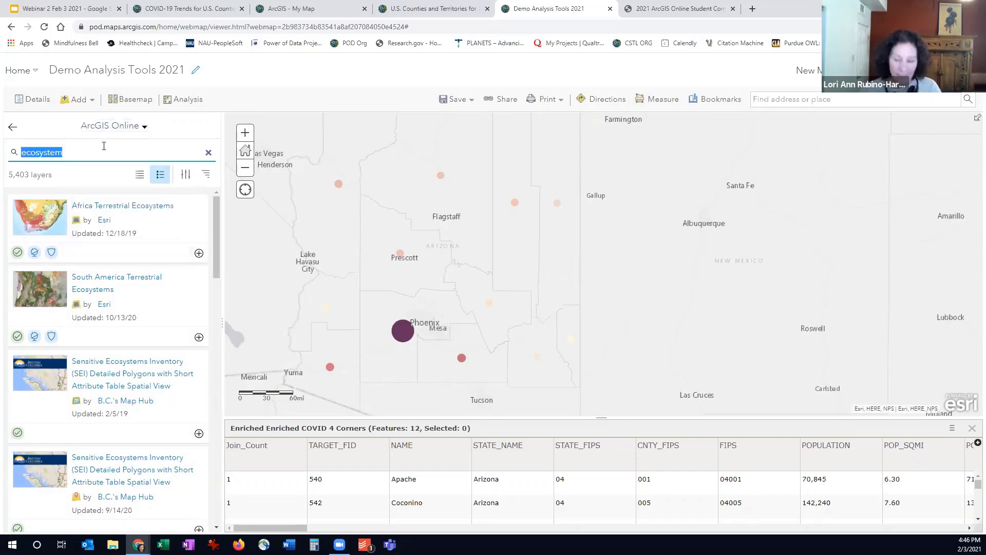
pyautogui.write('az')
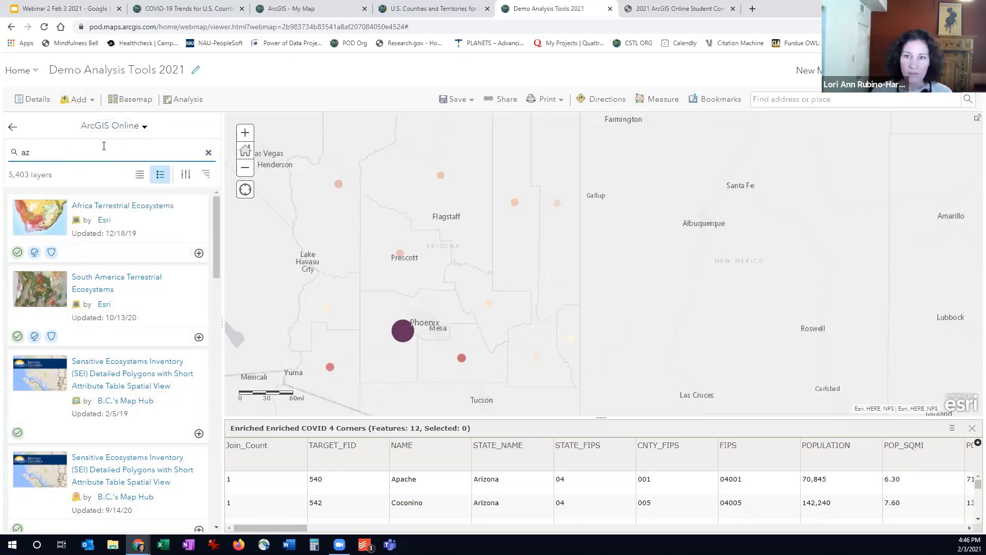
pyautogui.press('BackSpace')
pyautogui.write('rizona ho')
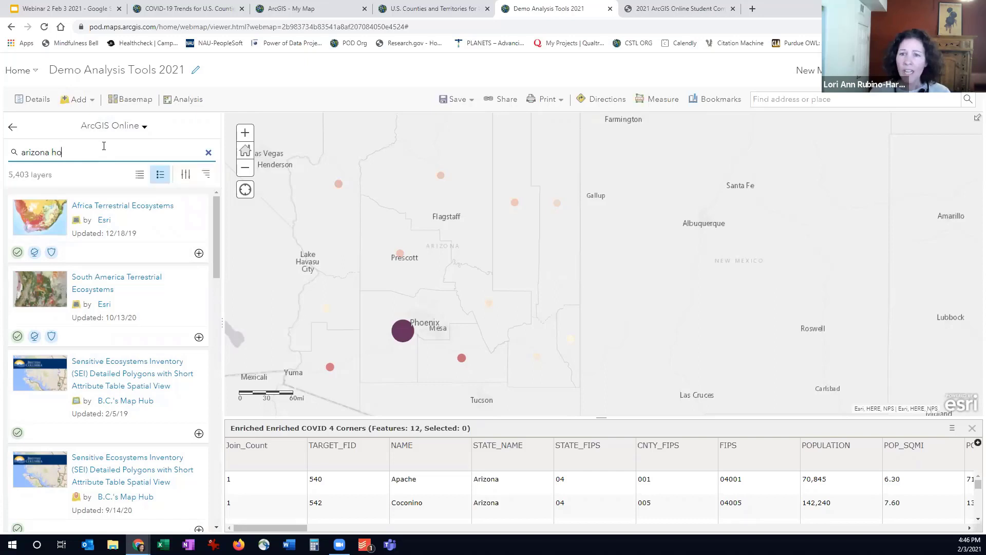
pyautogui.write('spit')
pyautogui.press('BackSpace')
pyautogui.write('spitals')
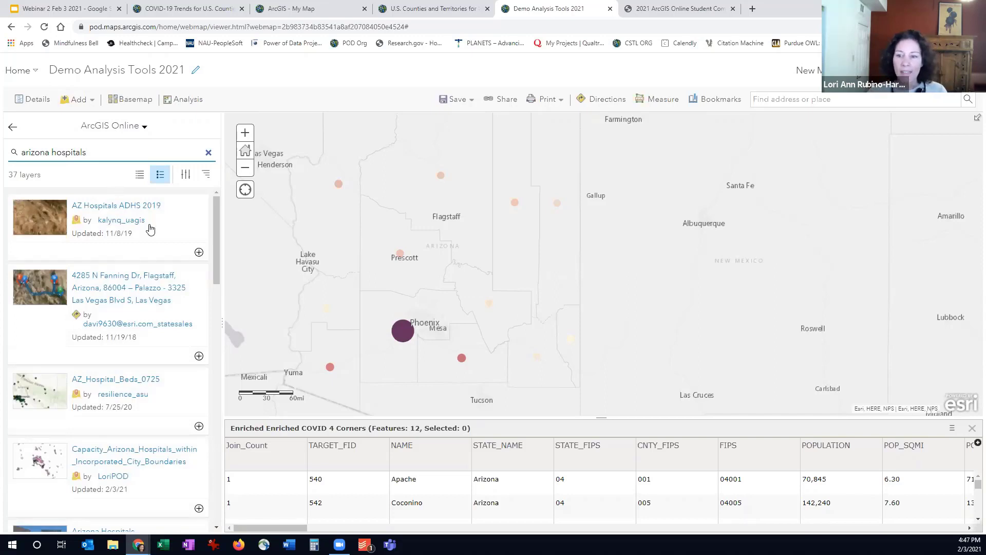
pyautogui.scroll(-4, 150, 229)
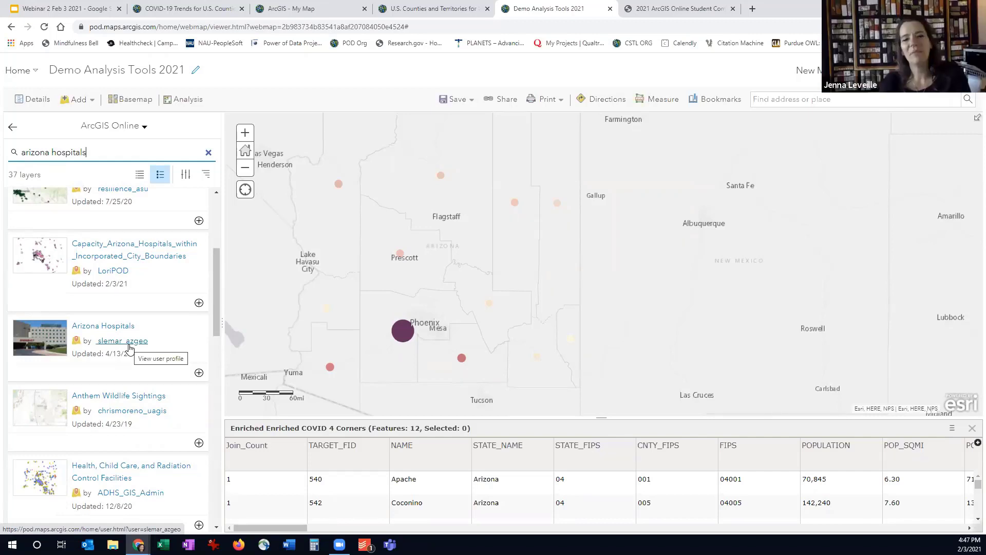
# Review the description and terms of use of the Arizona Hospitals layer, add it to the map and return to the contents
pyautogui.click(109, 326)
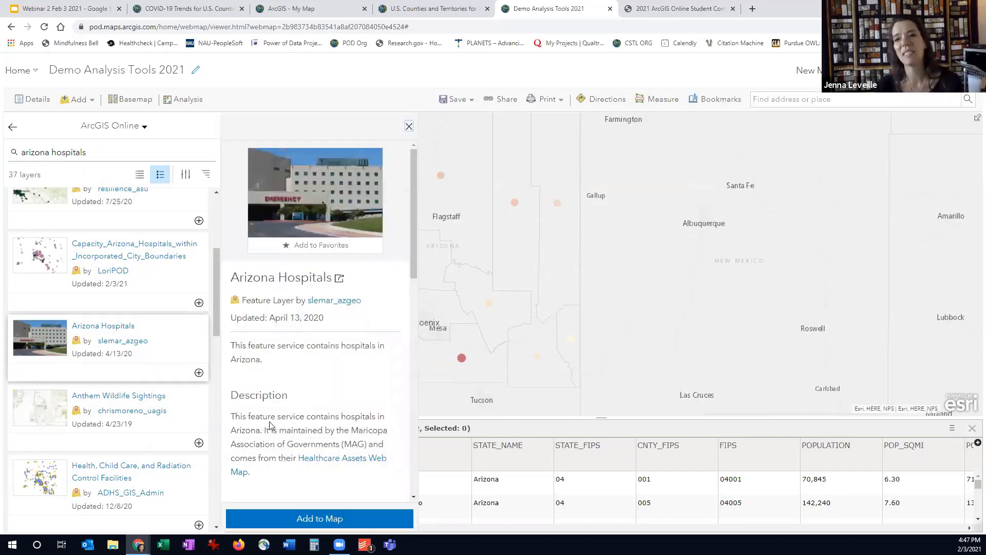
pyautogui.scroll(-1, 270, 426)
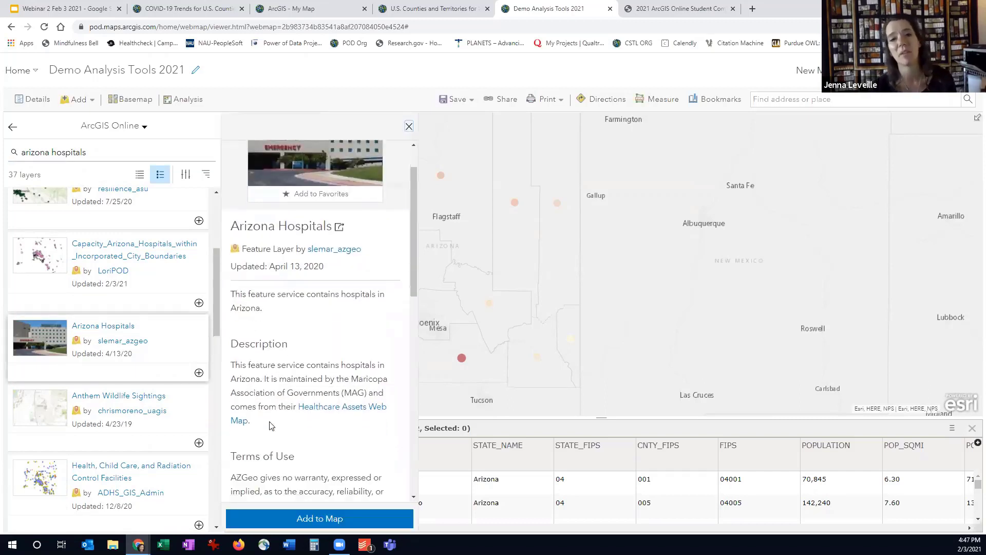
pyautogui.scroll(-1, 270, 424)
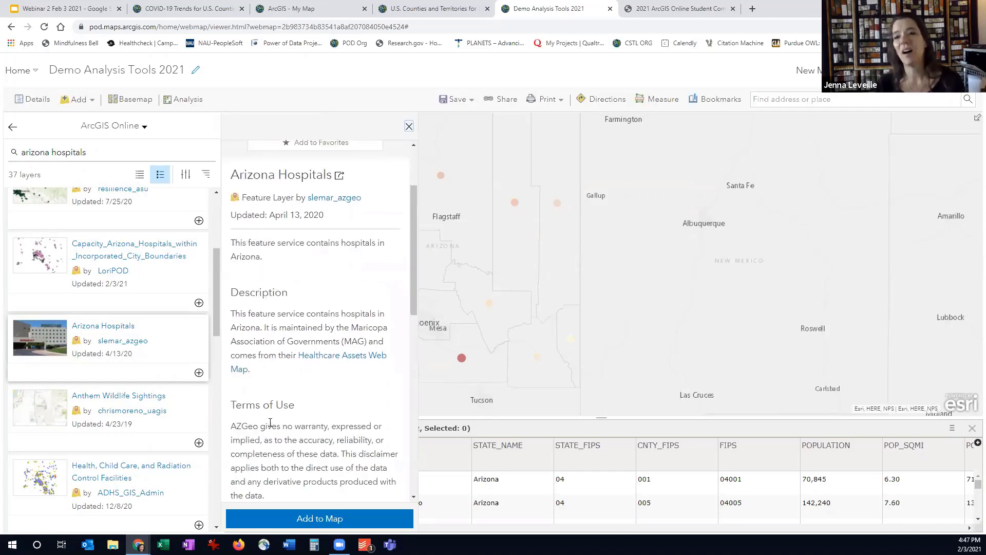
pyautogui.scroll(-1, 271, 422)
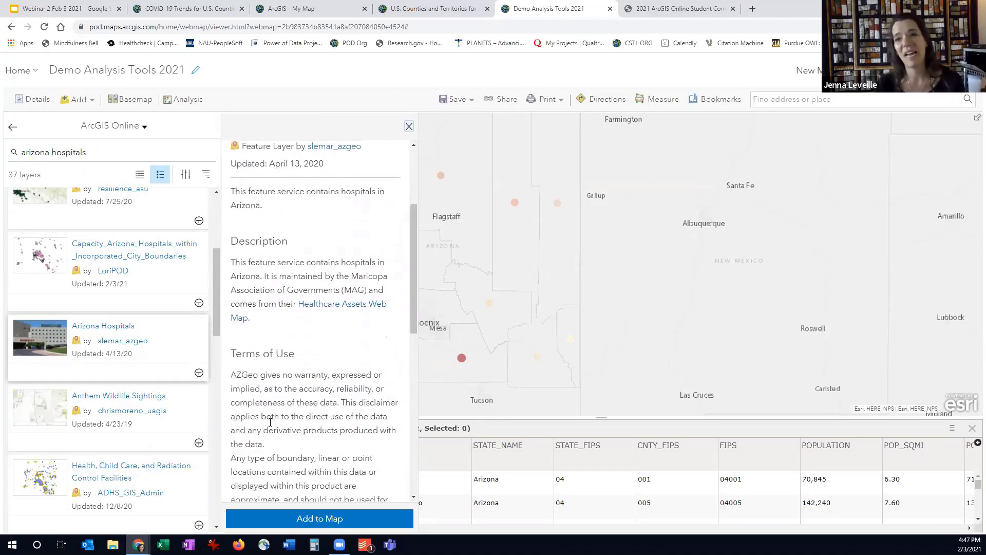
pyautogui.scroll(-1, 270, 422)
pyautogui.scroll(-3, 271, 423)
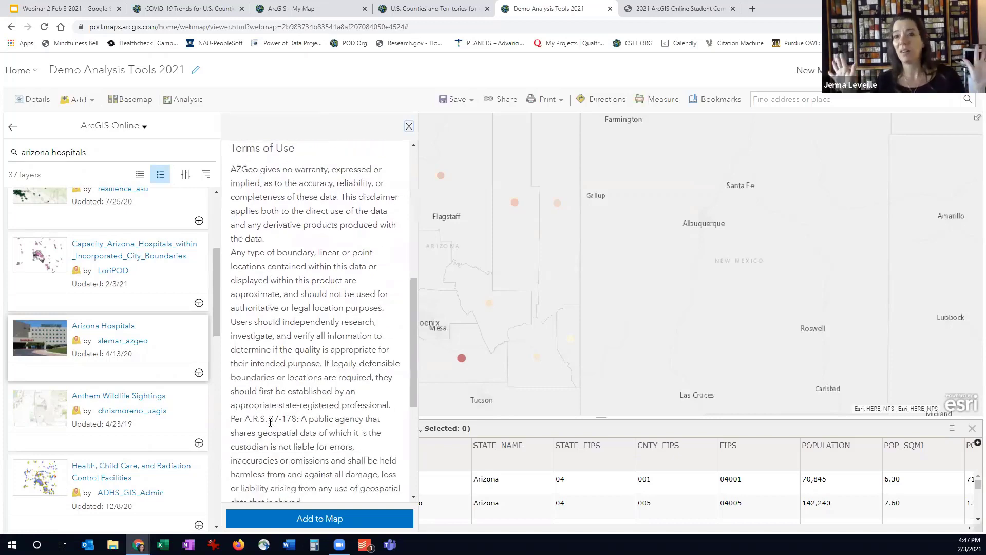
pyautogui.scroll(-3, 270, 423)
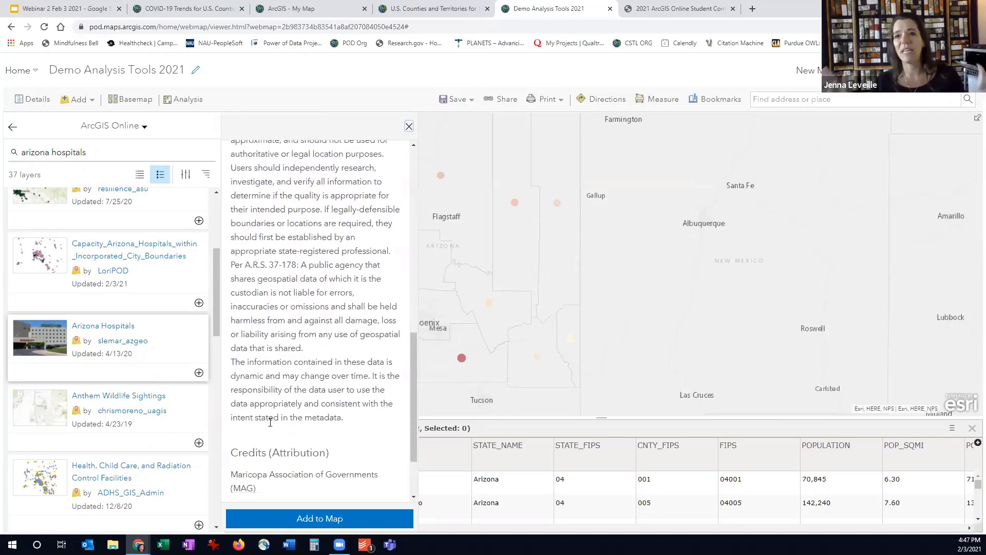
pyautogui.scroll(10, 270, 423)
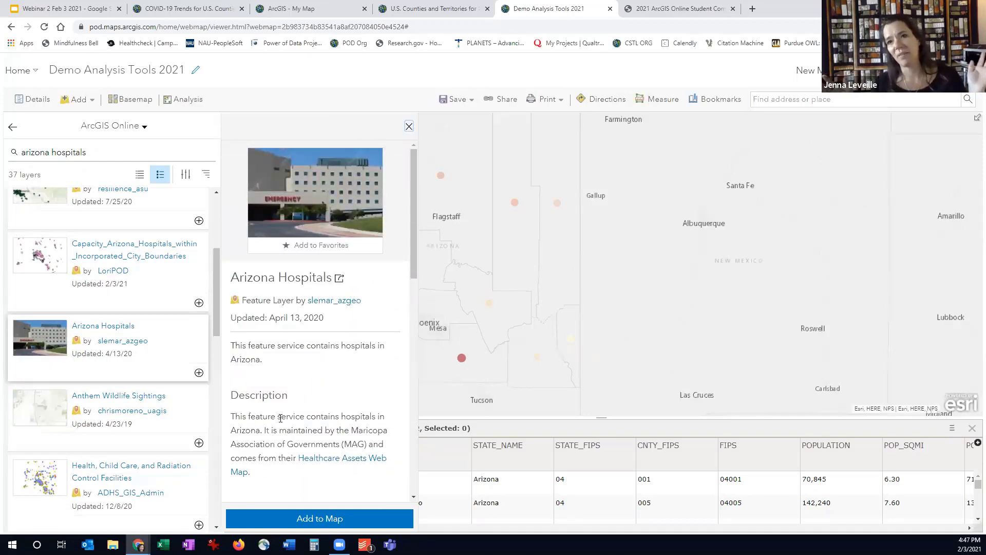
pyautogui.click(307, 519)
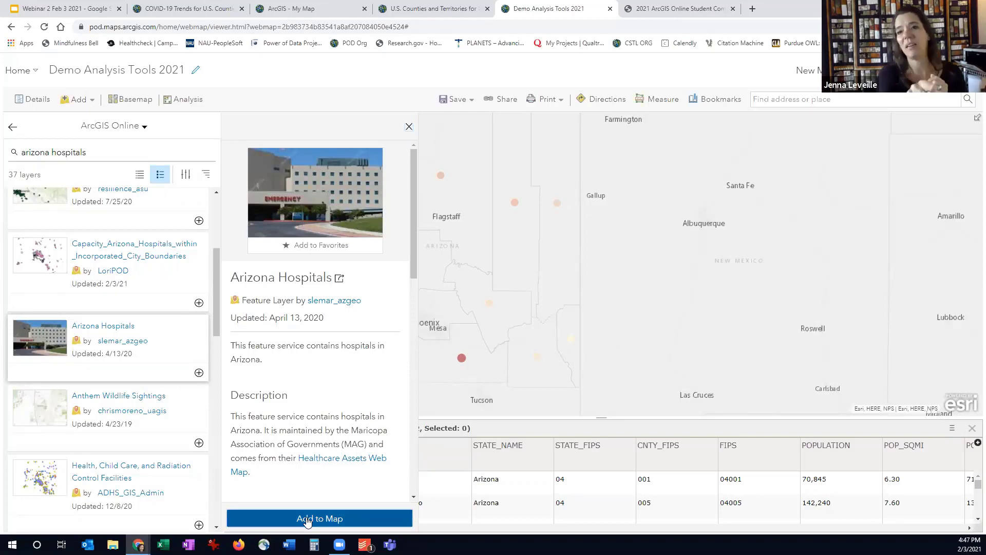
pyautogui.click(11, 128)
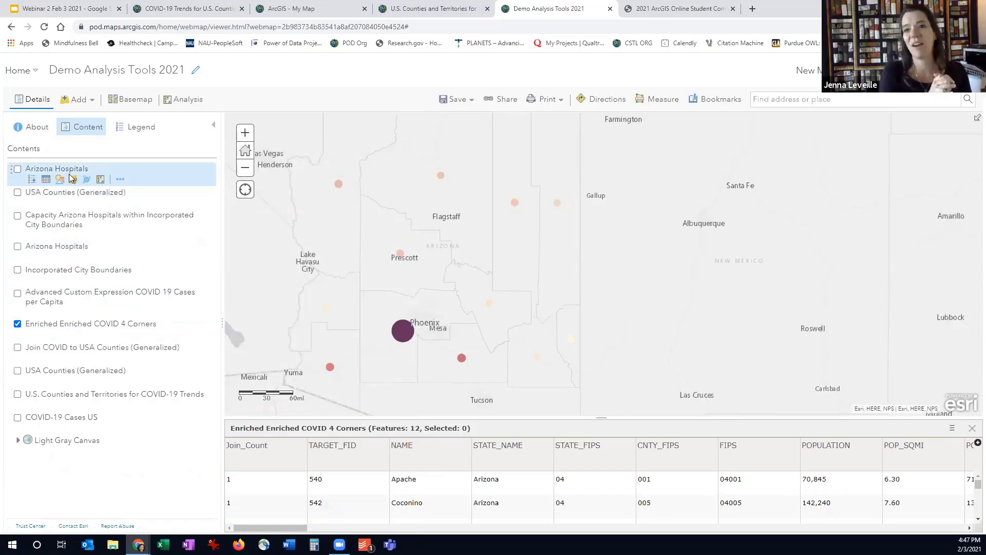
# Search ArcGIS Online for "arizona incorporated cities" and add the Incorporated City Boundaries layer to the map
pyautogui.click(76, 102)
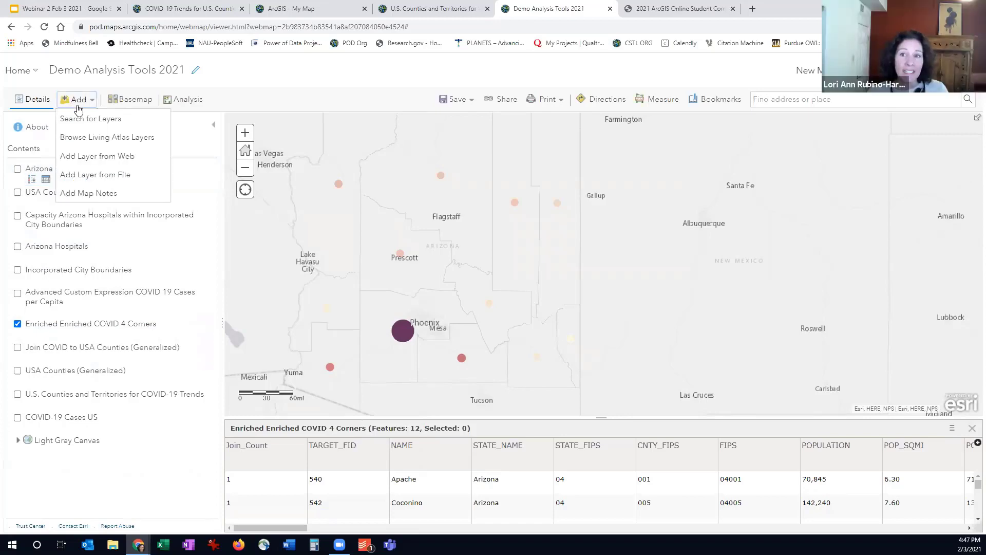
pyautogui.click(78, 119)
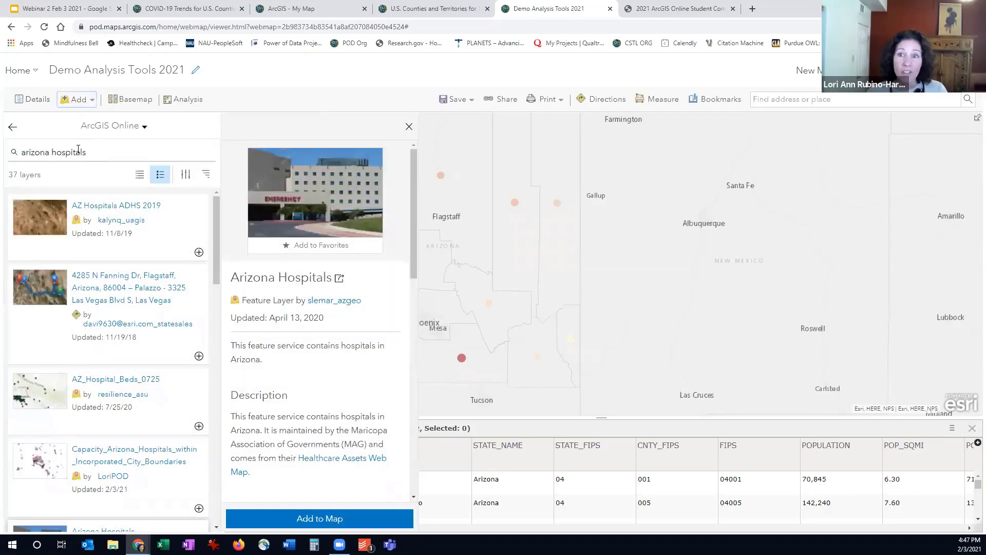
pyautogui.click(208, 153)
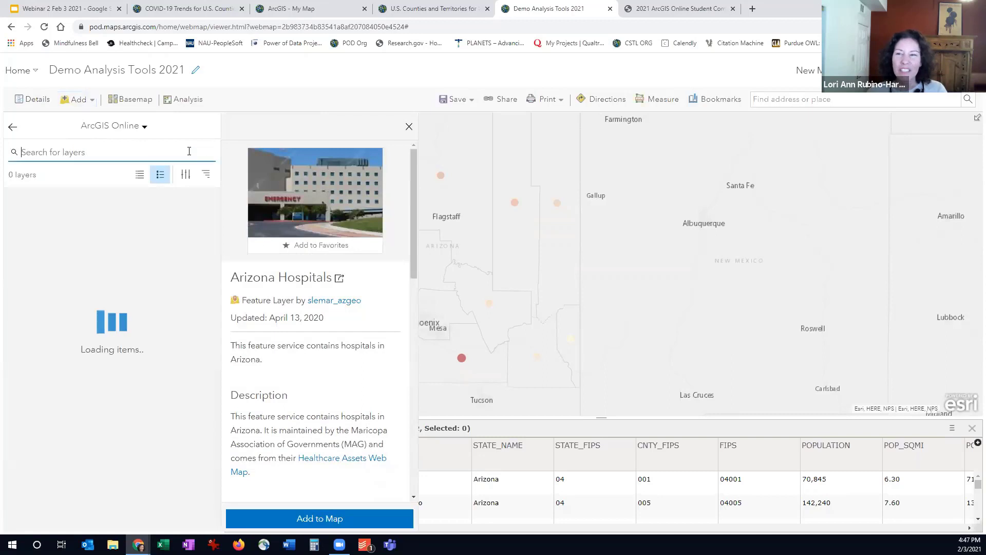
pyautogui.click(99, 157)
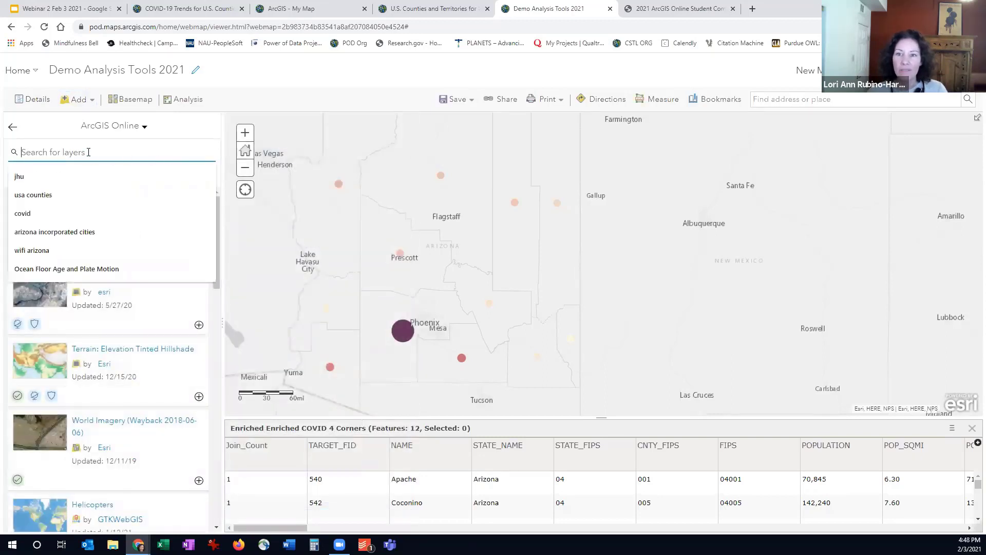
pyautogui.click(86, 242)
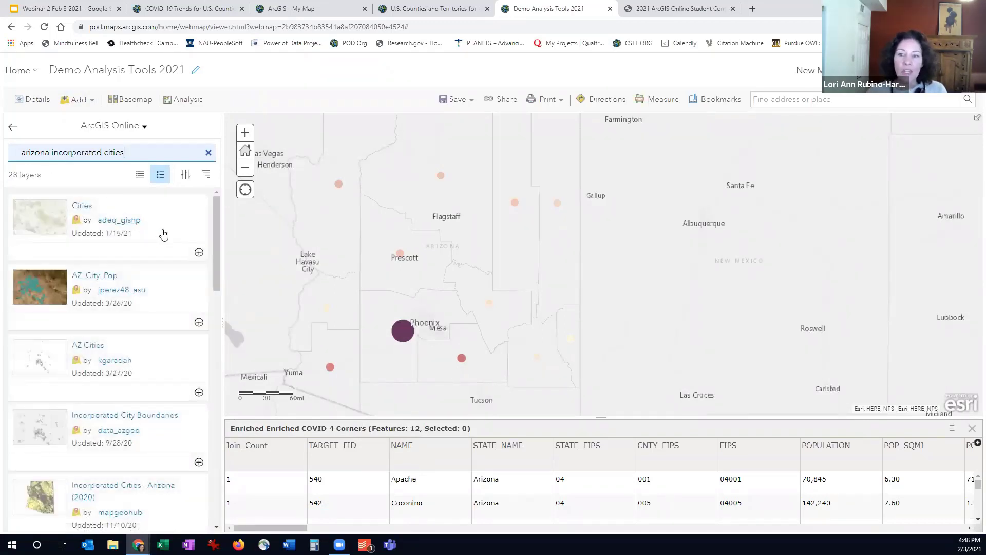
pyautogui.scroll(-1, 164, 235)
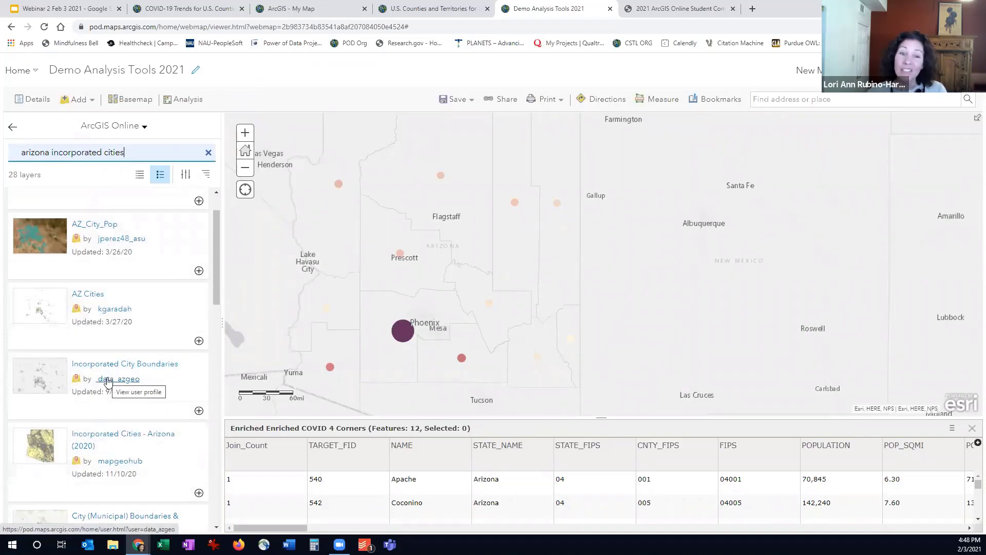
pyautogui.click(199, 411)
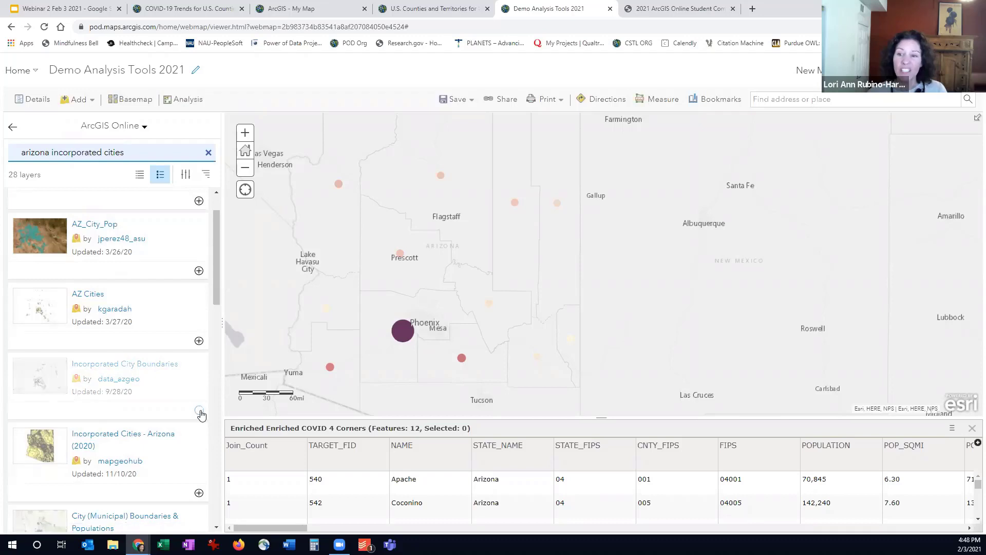
# Return to the contents and show only the newly added Arizona Hospitals layer, hiding Enriched COVID 4 Corners and Incorporated City Boundaries
pyautogui.click(13, 129)
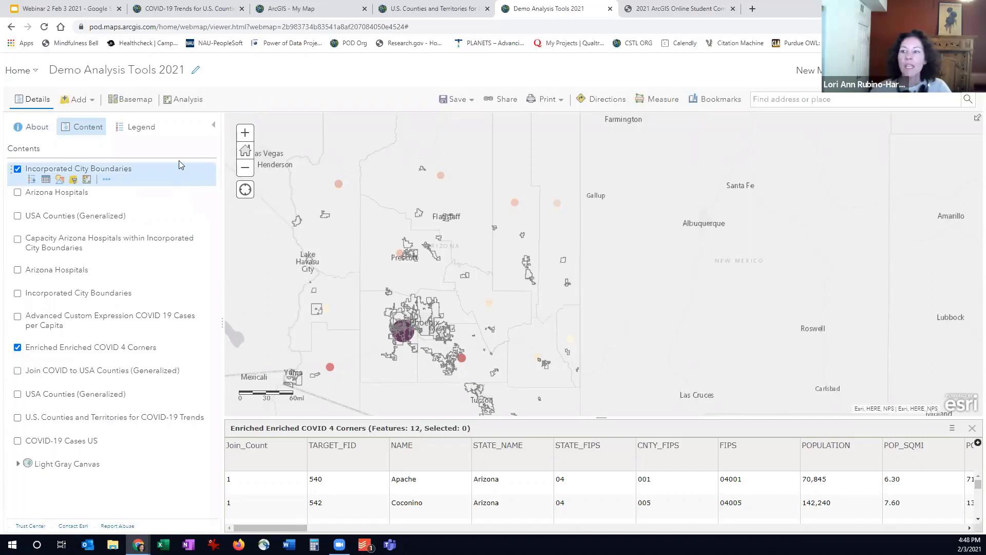
pyautogui.click(18, 347)
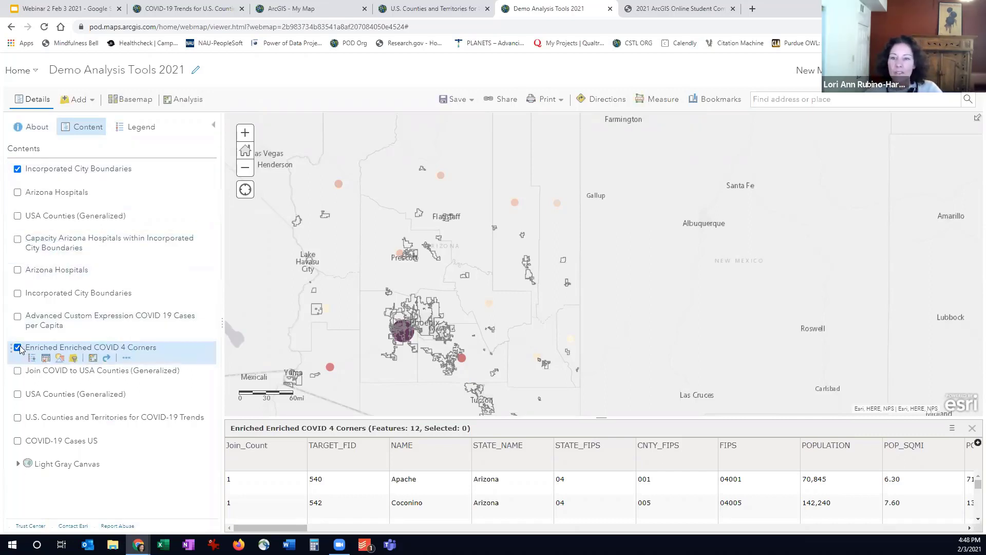
pyautogui.click(17, 192)
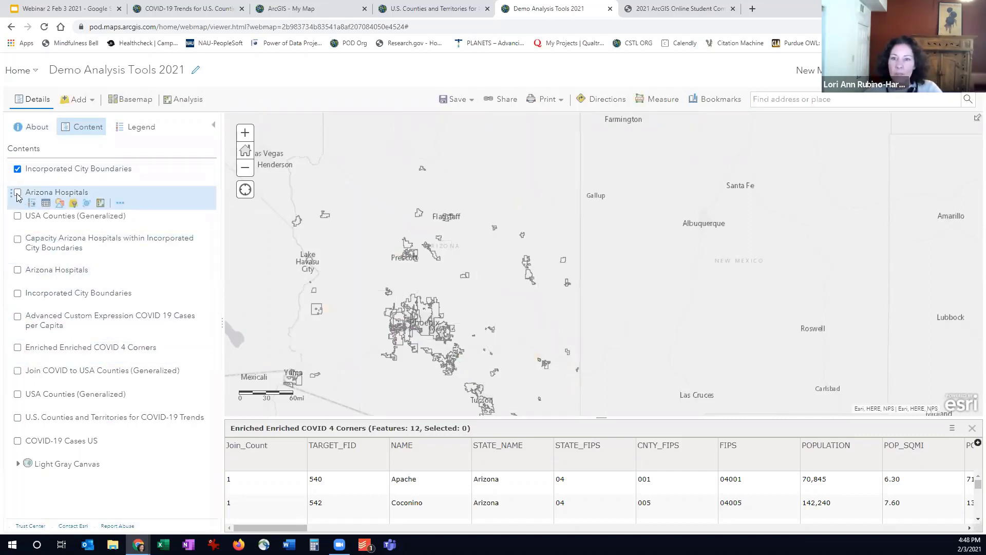
pyautogui.click(17, 169)
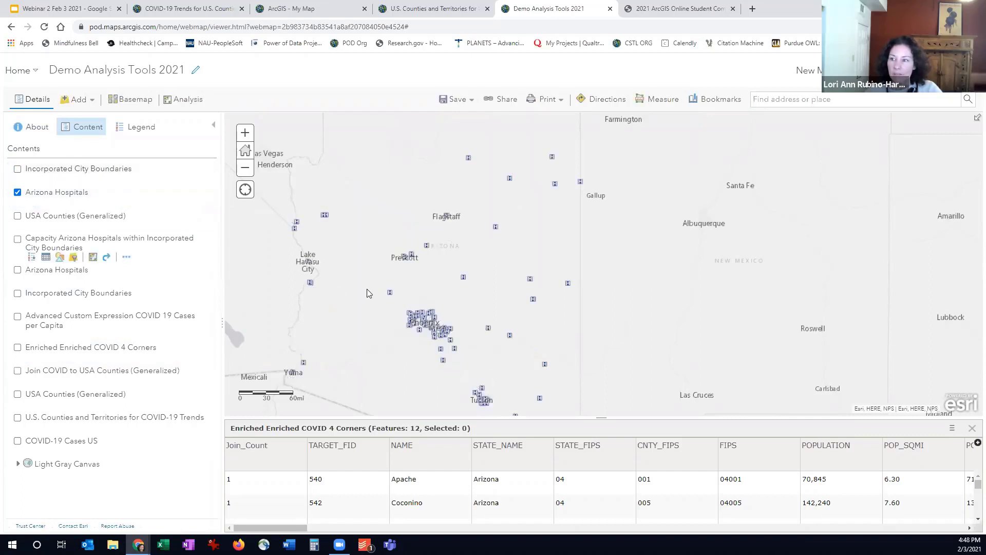
# Examine the details of the Wickenburg hospital point and look through the columns of the Arizona Hospitals attribute table
pyautogui.scroll(1, 367, 290)
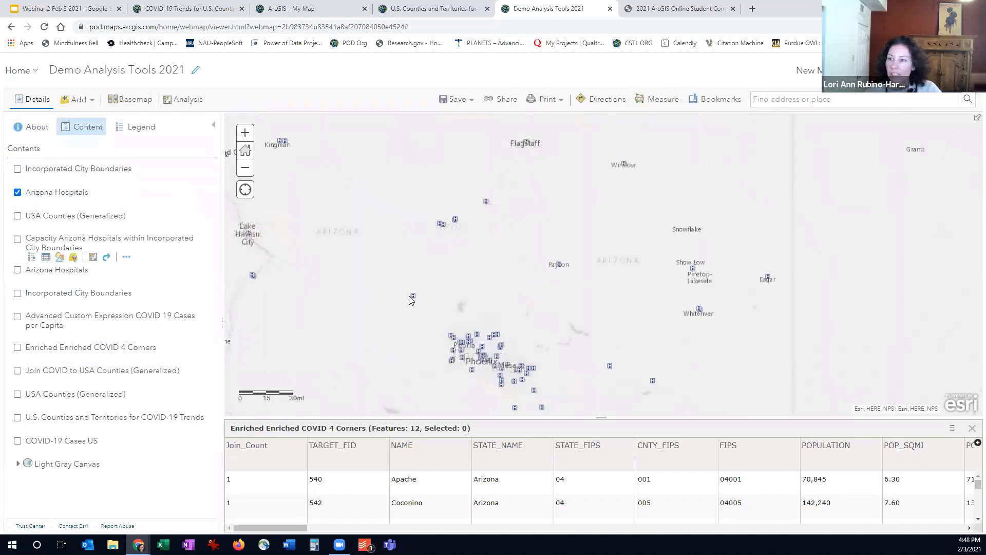
pyautogui.click(413, 297)
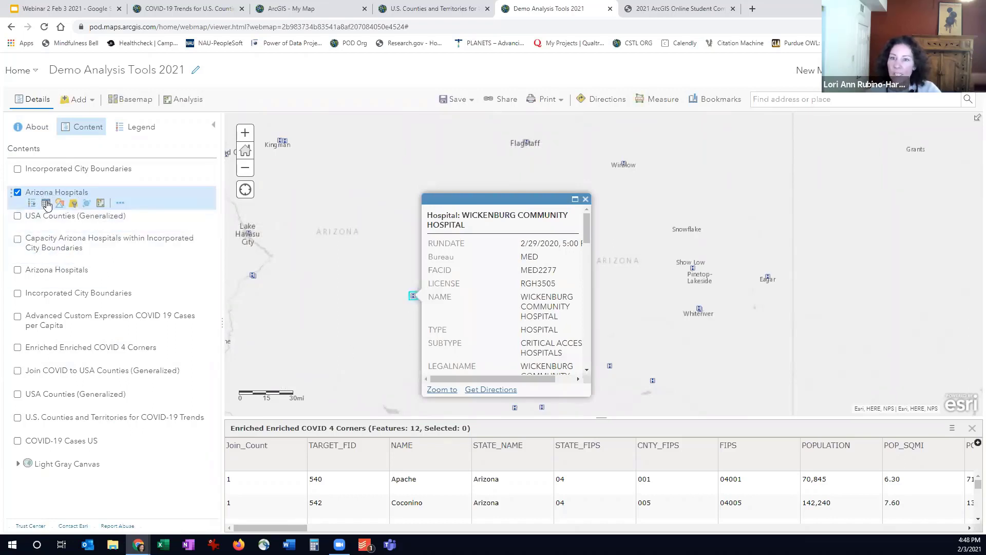
pyautogui.click(46, 203)
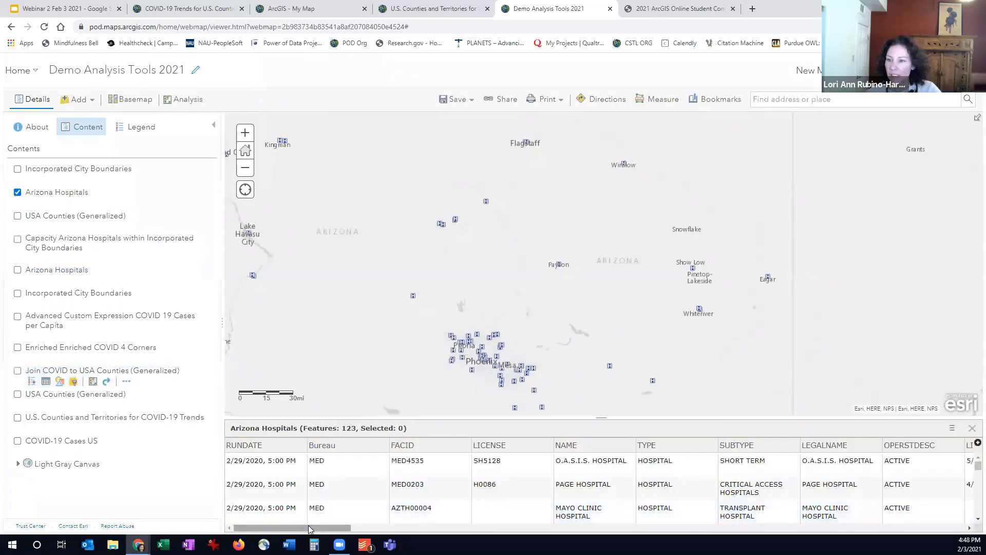
pyautogui.moveTo(311, 529); pyautogui.dragTo(491, 537)
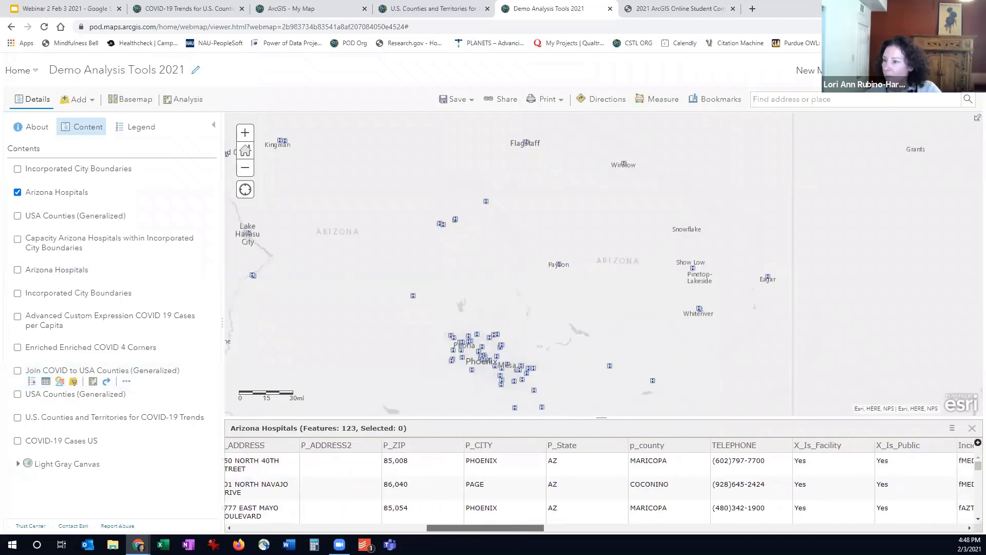
# Show Incorporated City Boundaries instead of Arizona Hospitals, look over its attribute table in an enlarged view and close the table
pyautogui.click(16, 192)
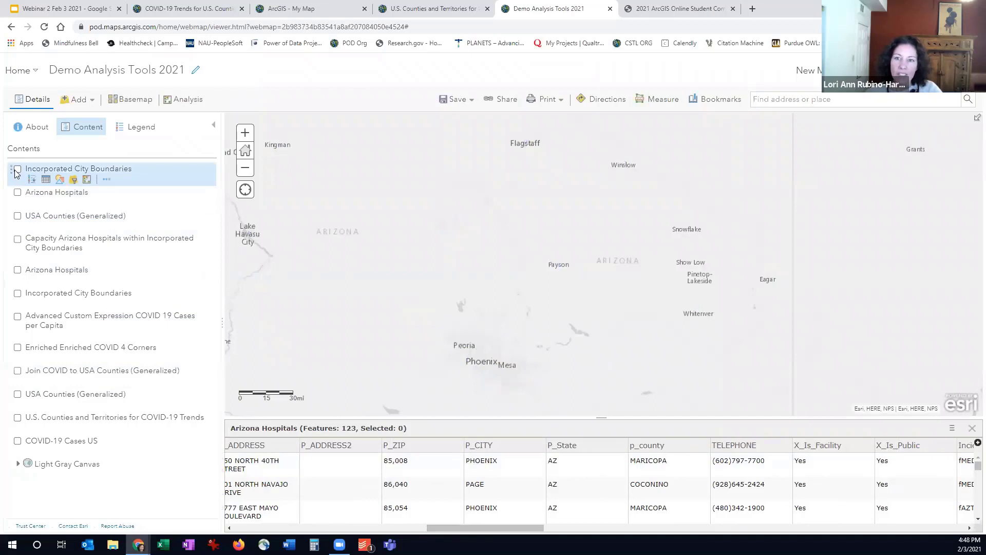
pyautogui.click(17, 170)
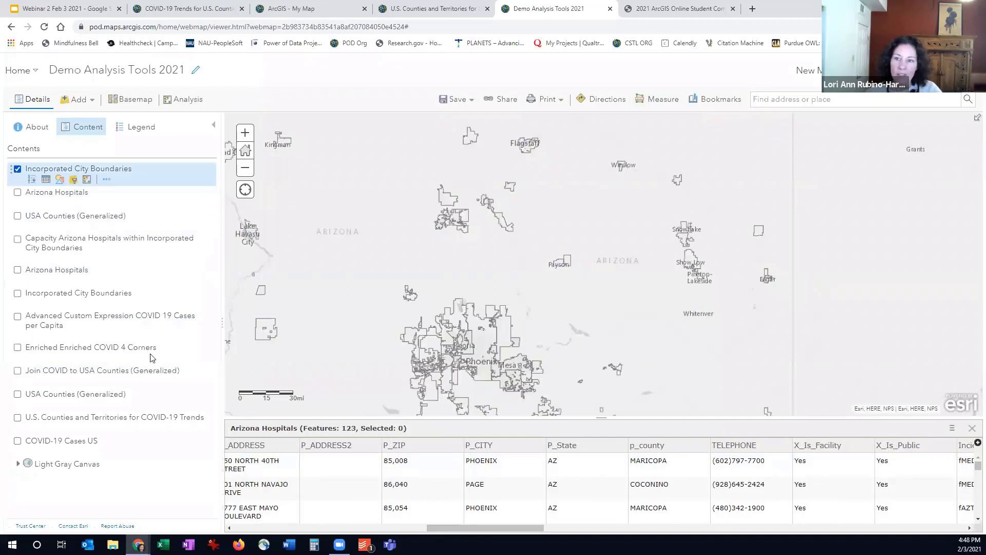
pyautogui.click(46, 181)
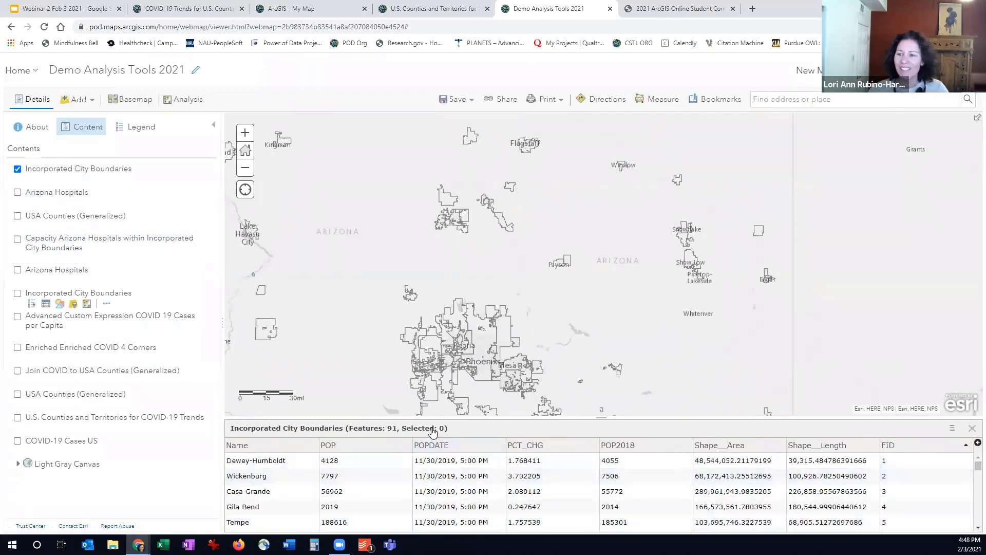
pyautogui.moveTo(435, 418); pyautogui.dragTo(432, 319)
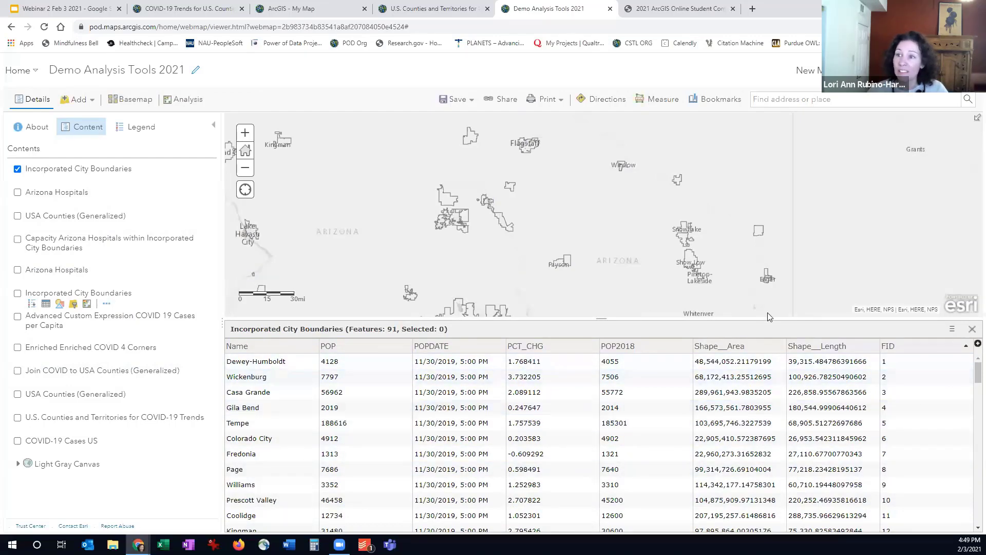
pyautogui.click(973, 328)
# Review the attributes of the Chino Valley boundary on the map and dismiss its pop-up
pyautogui.scroll(1, 448, 206)
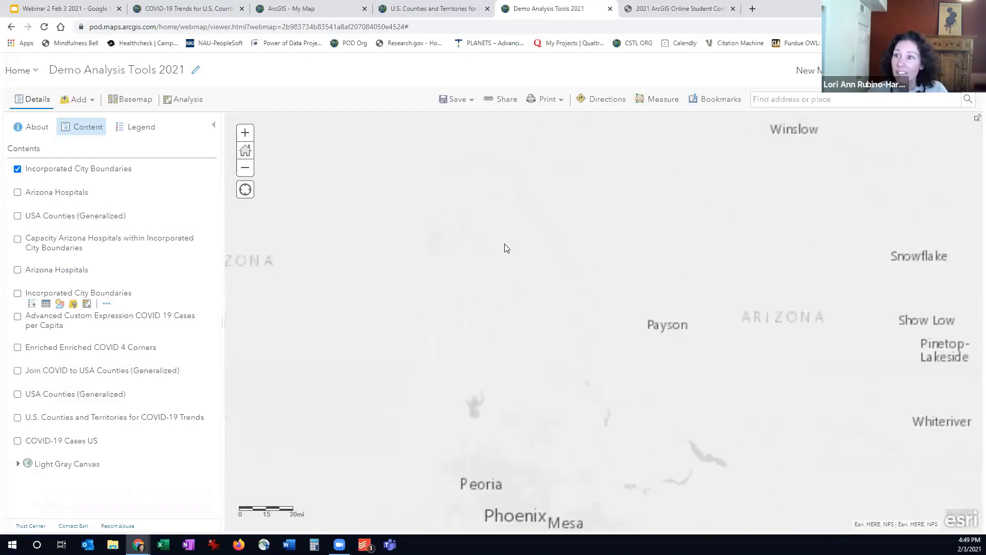
pyautogui.click(454, 203)
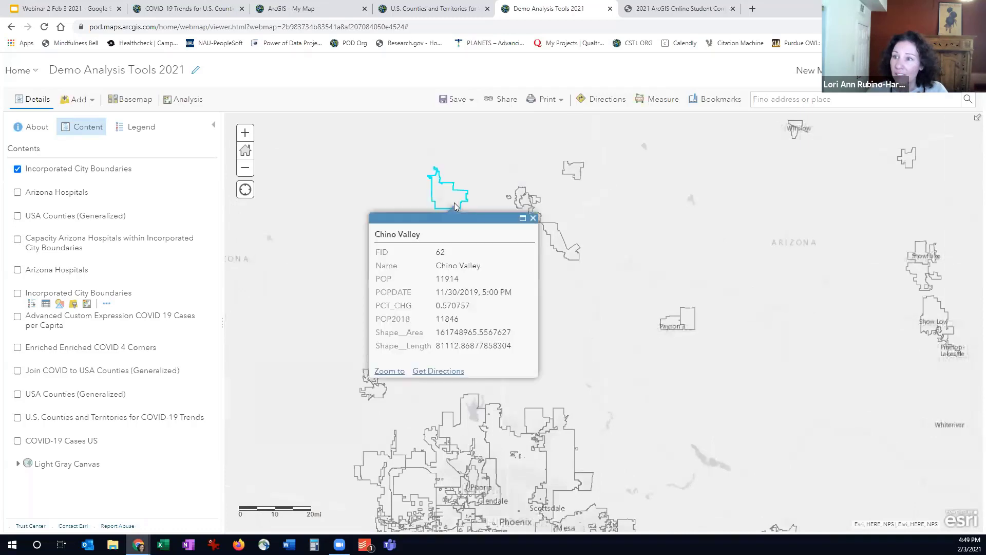
pyautogui.click(533, 218)
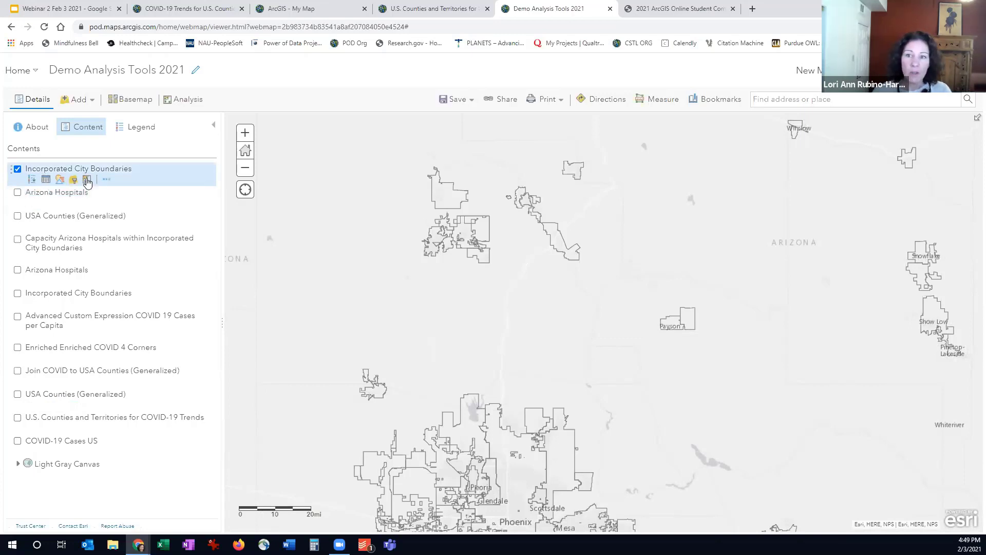
# Set up Summarize Within for Arizona Hospitals inside the Incorporated City Boundaries, with the Sum of CAPACITY as the statistic
pyautogui.click(88, 181)
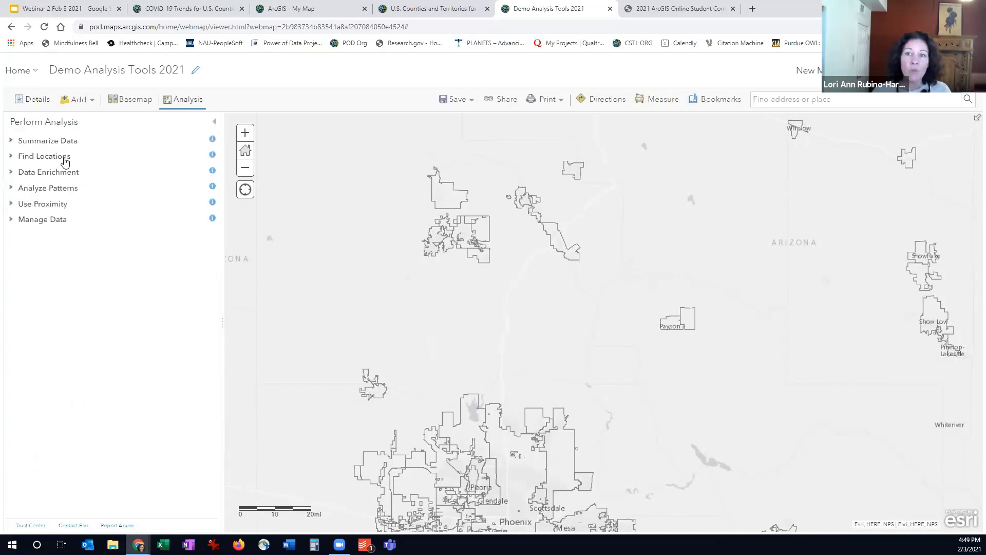
pyautogui.click(47, 141)
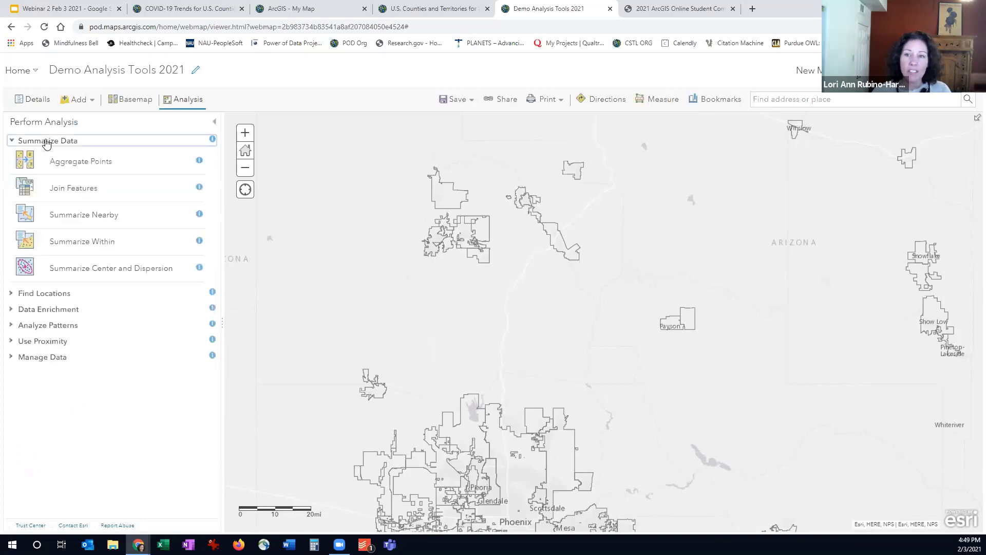
pyautogui.click(98, 244)
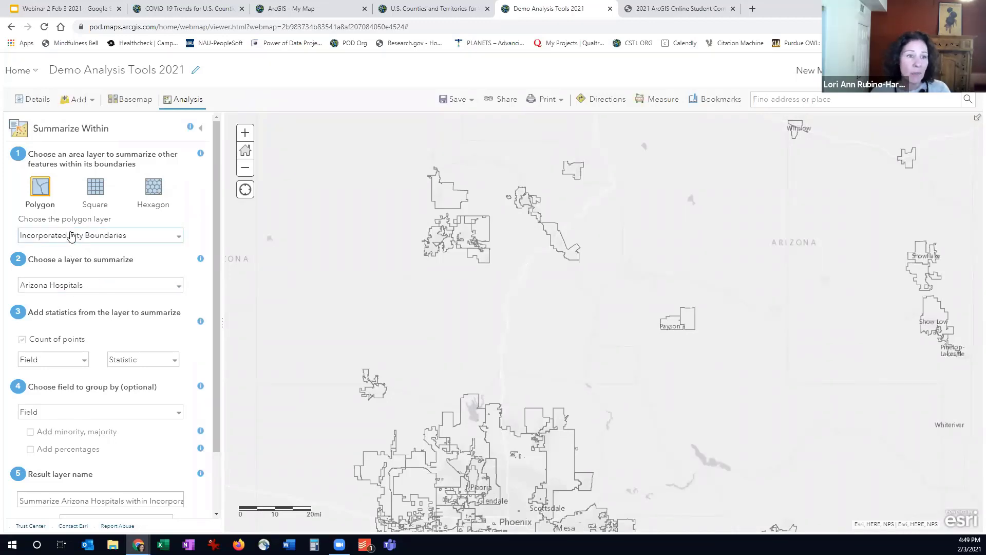
pyautogui.click(66, 363)
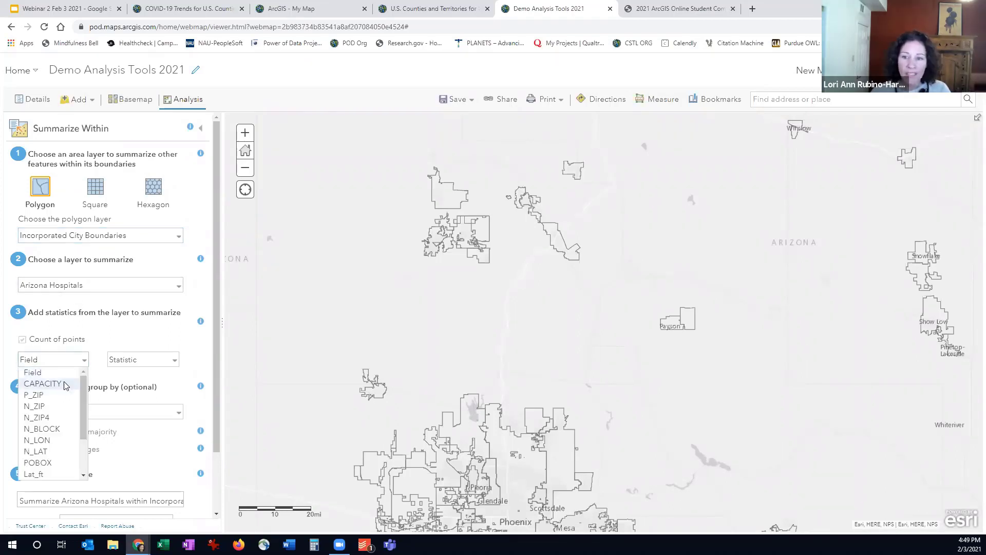
pyautogui.click(42, 383)
pyautogui.click(150, 361)
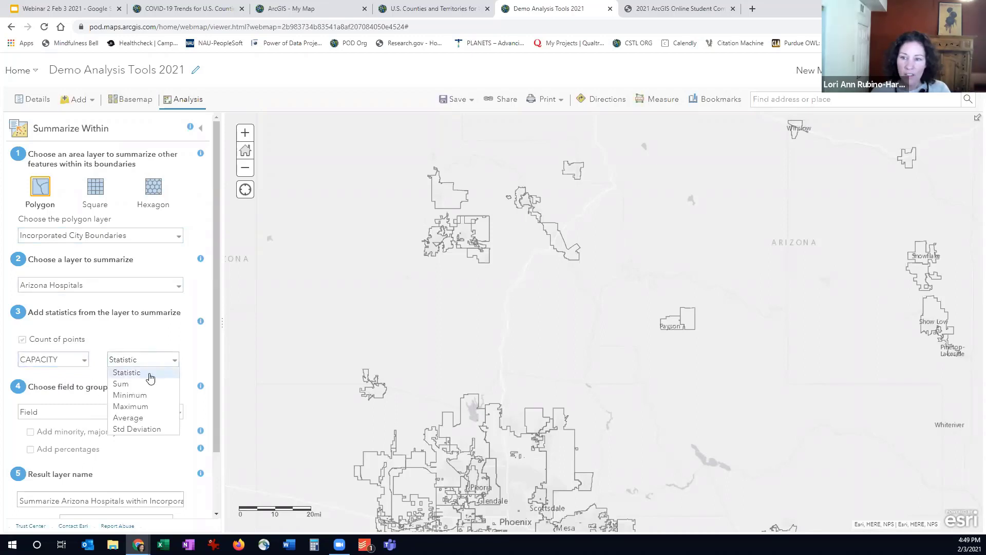
pyautogui.click(147, 384)
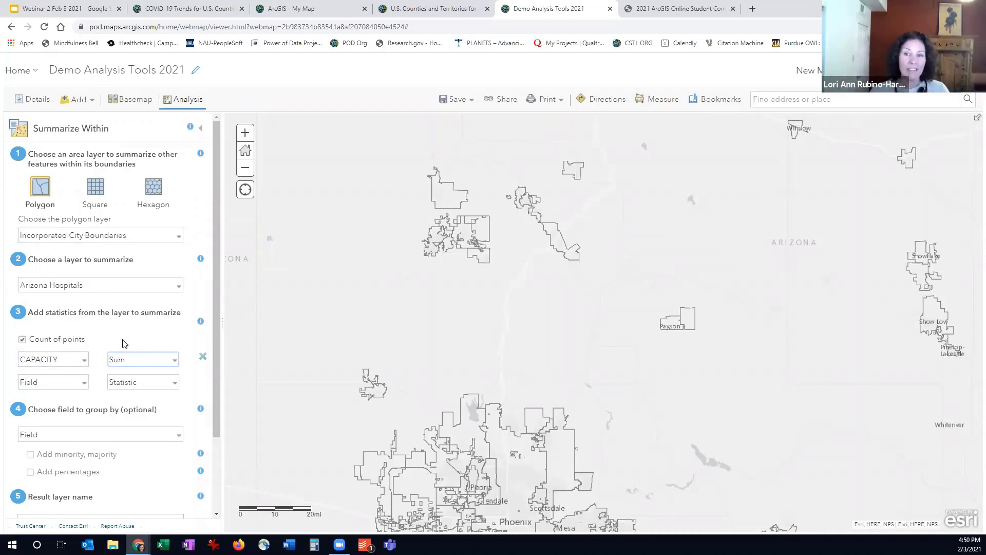
pyautogui.scroll(-2, 143, 280)
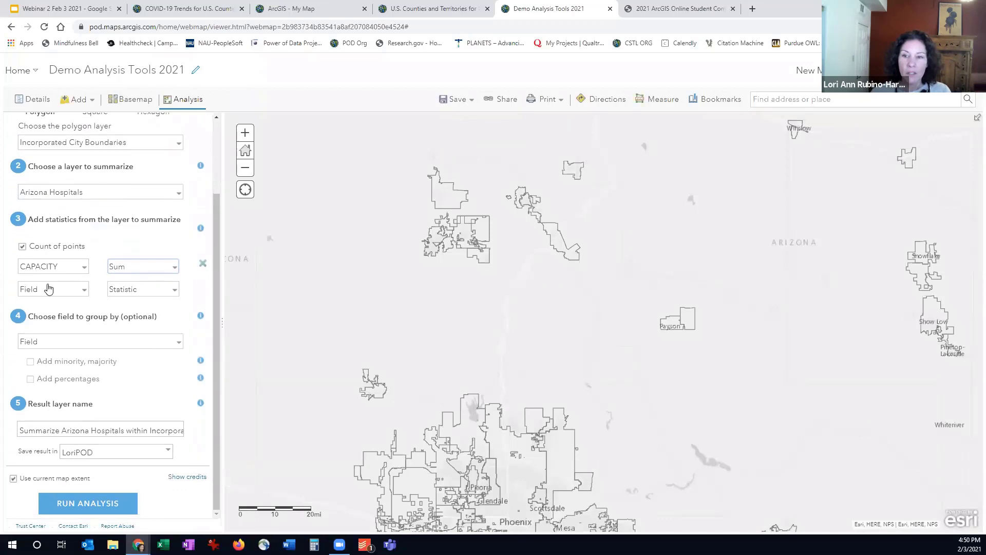
pyautogui.click(131, 268)
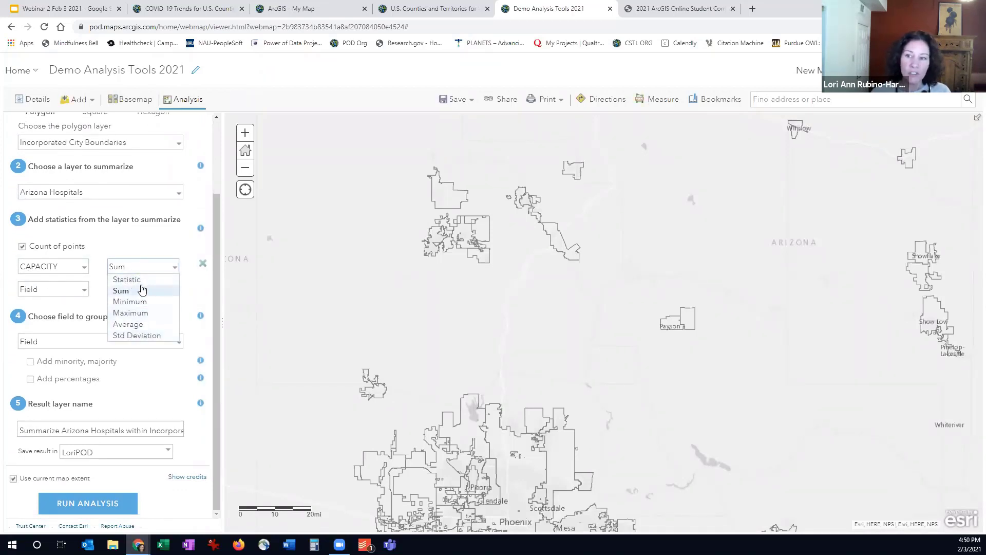
pyautogui.click(122, 291)
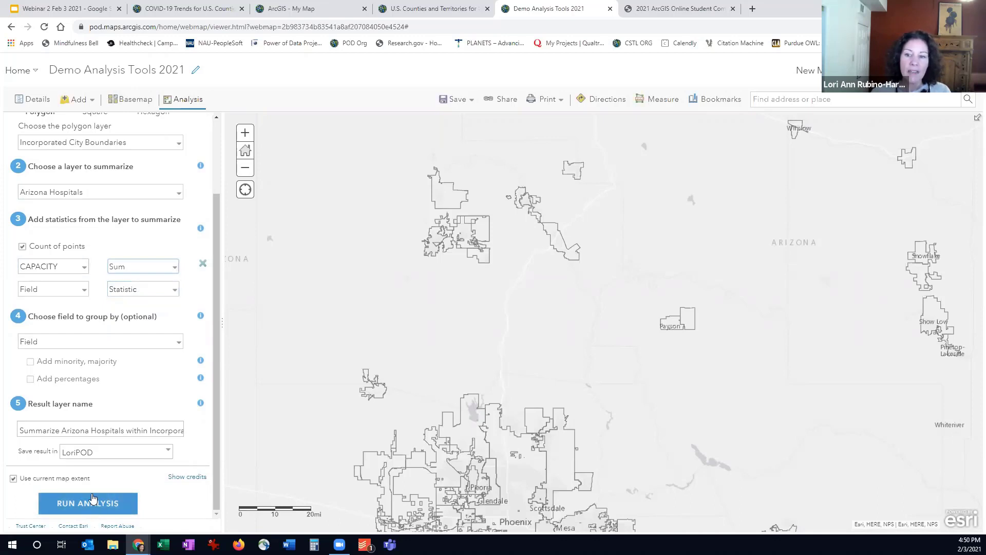
# Check the credit usage of the analysis for the whole Arizona extent and leave Summarize Within without running it
pyautogui.scroll(-2, 559, 395)
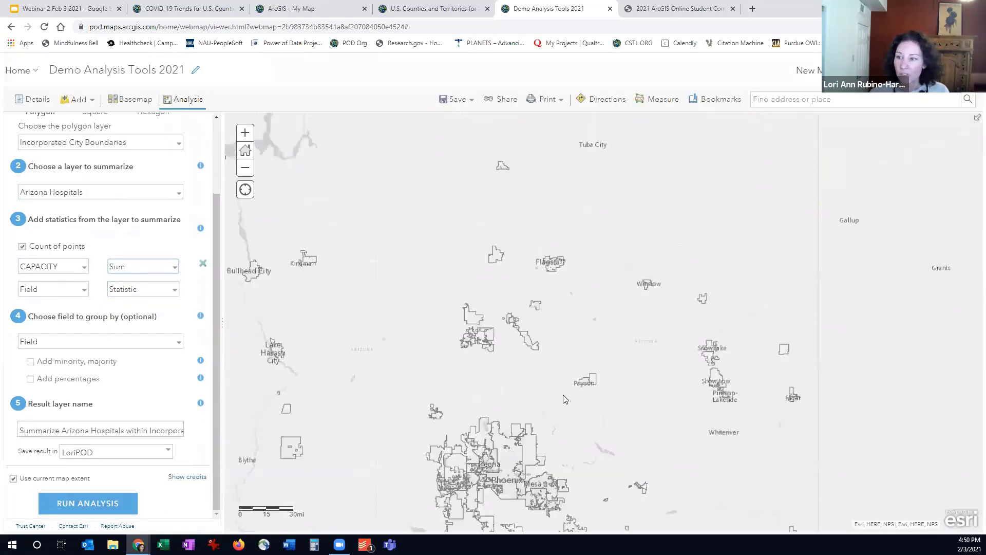
pyautogui.scroll(-1, 566, 394)
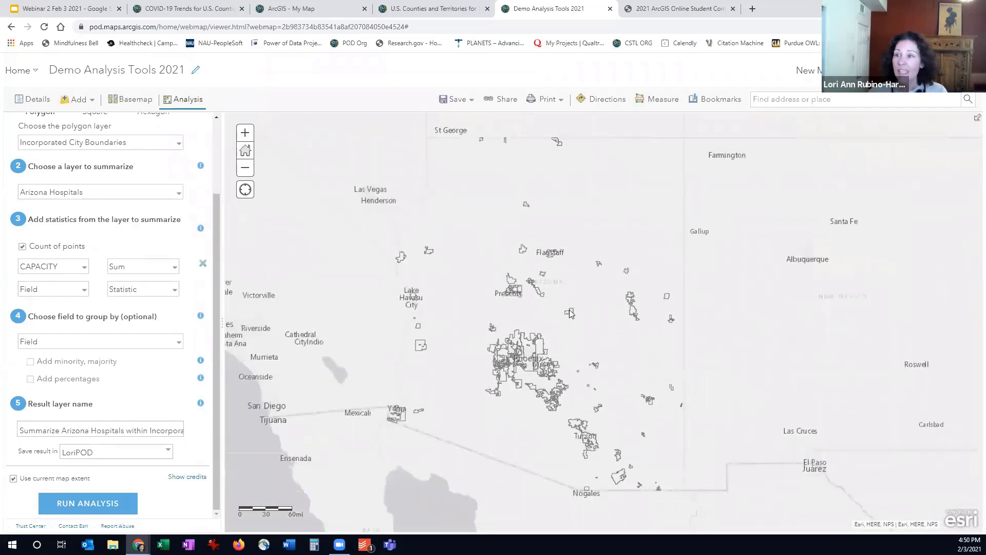
pyautogui.scroll(1, 569, 311)
pyautogui.scroll(-1, 569, 311)
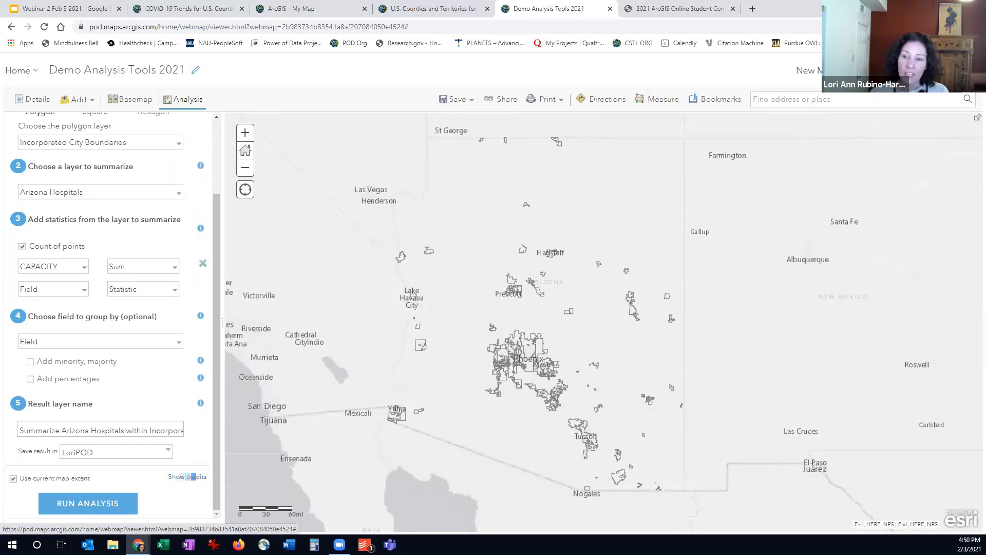
pyautogui.click(189, 478)
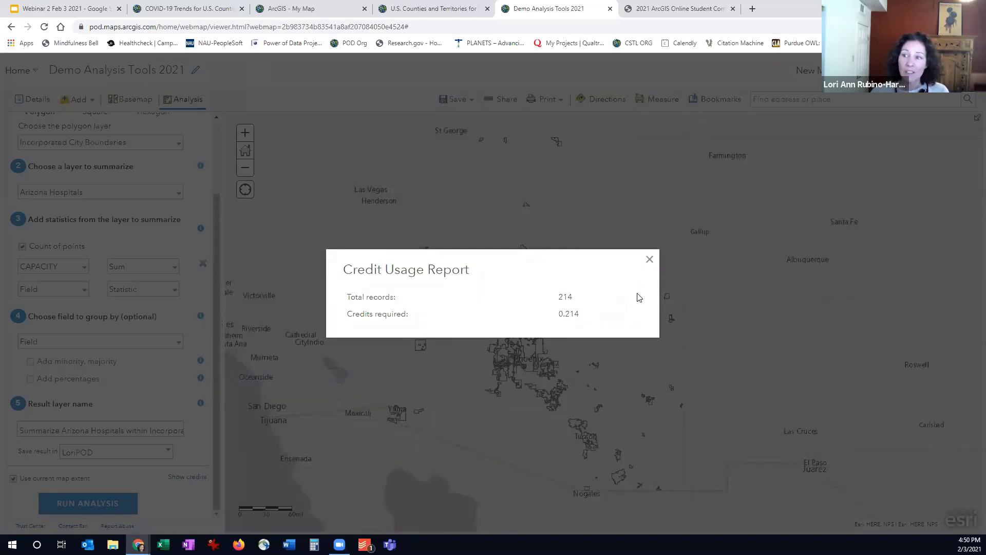
pyautogui.click(649, 260)
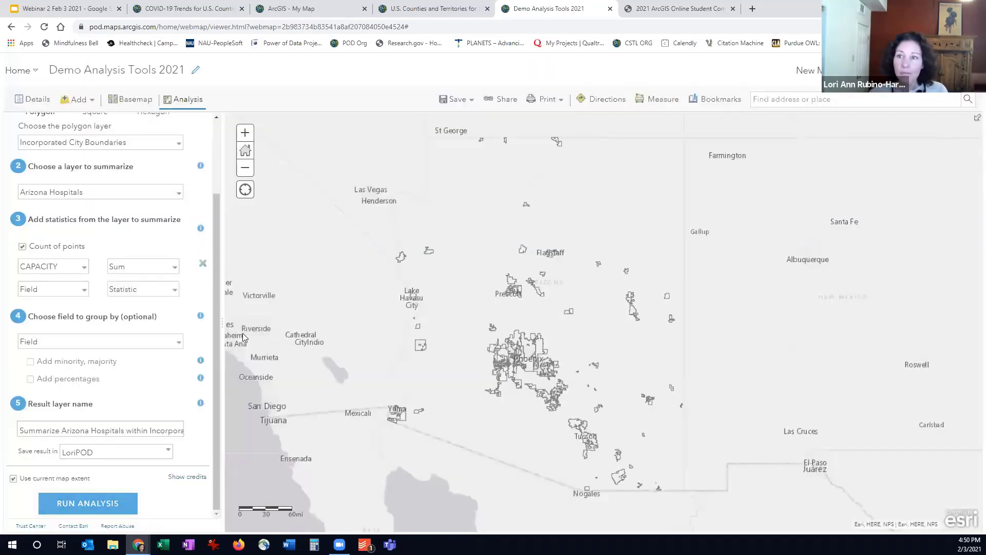
pyautogui.scroll(3, 241, 334)
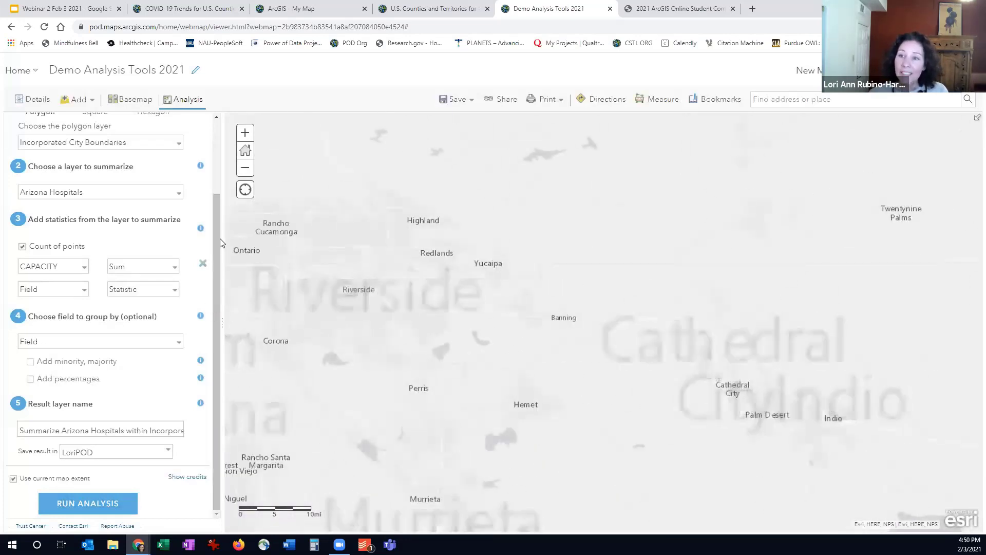
pyautogui.moveTo(219, 238); pyautogui.dragTo(218, 160)
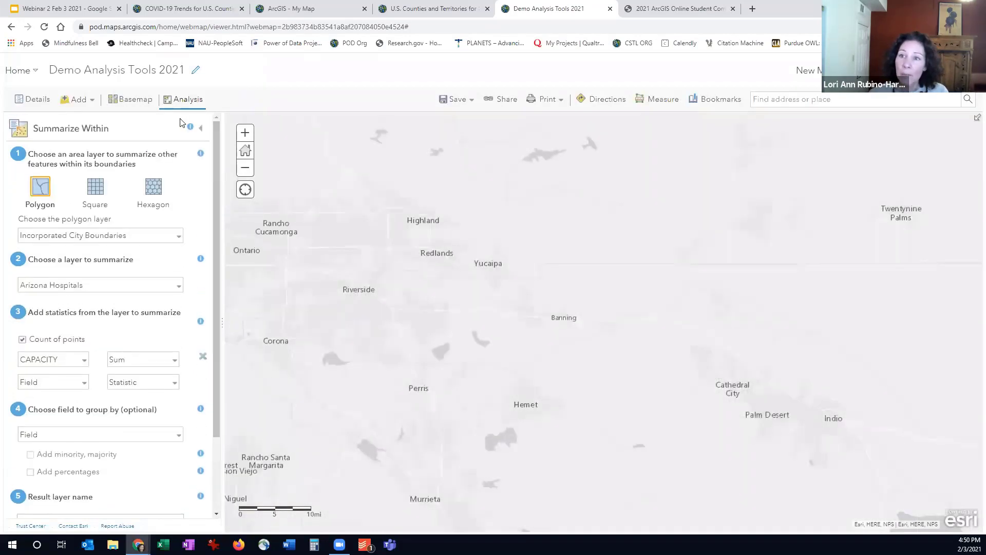
pyautogui.click(200, 125)
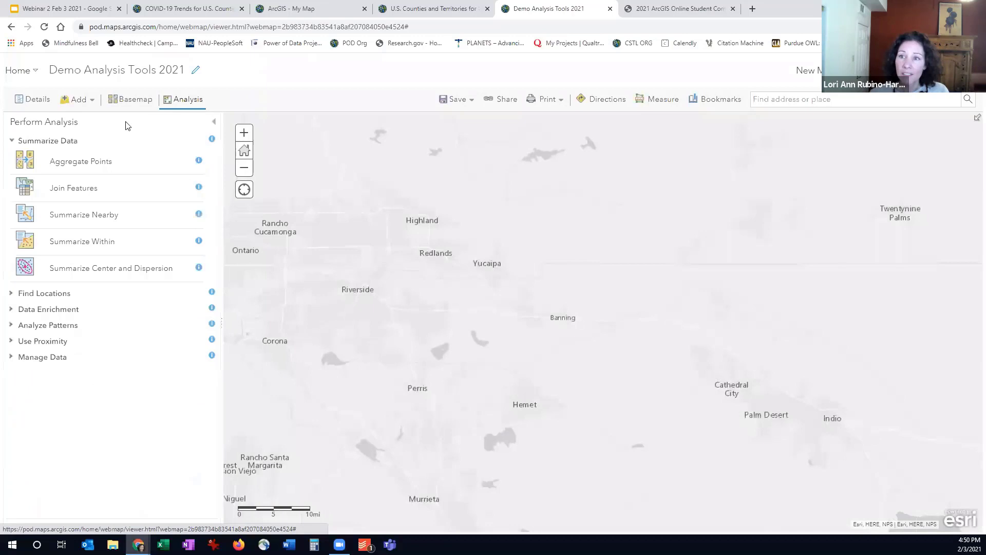
# Show only the Capacity Arizona Hospitals within Incorporated City Boundaries layer and open its attribute table
pyautogui.click(31, 100)
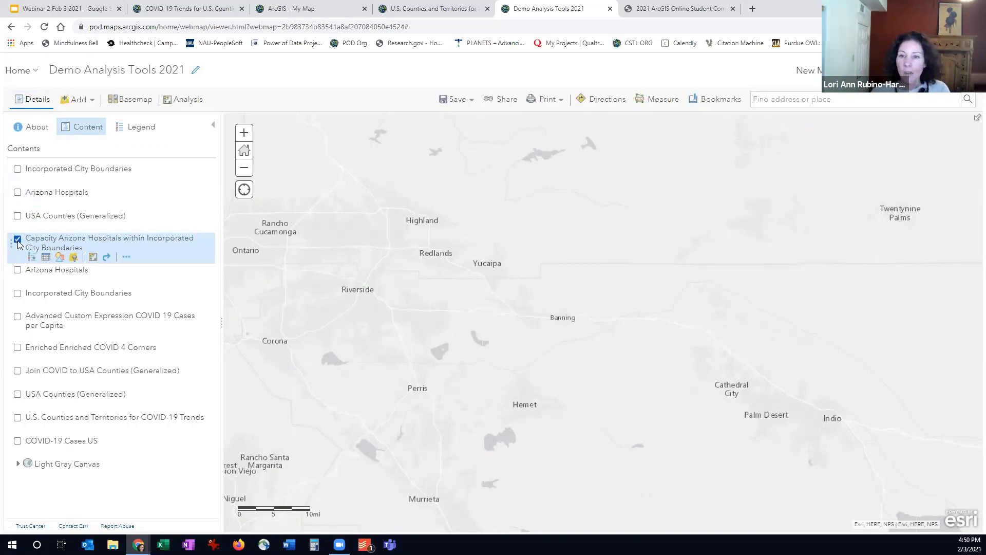
pyautogui.click(46, 257)
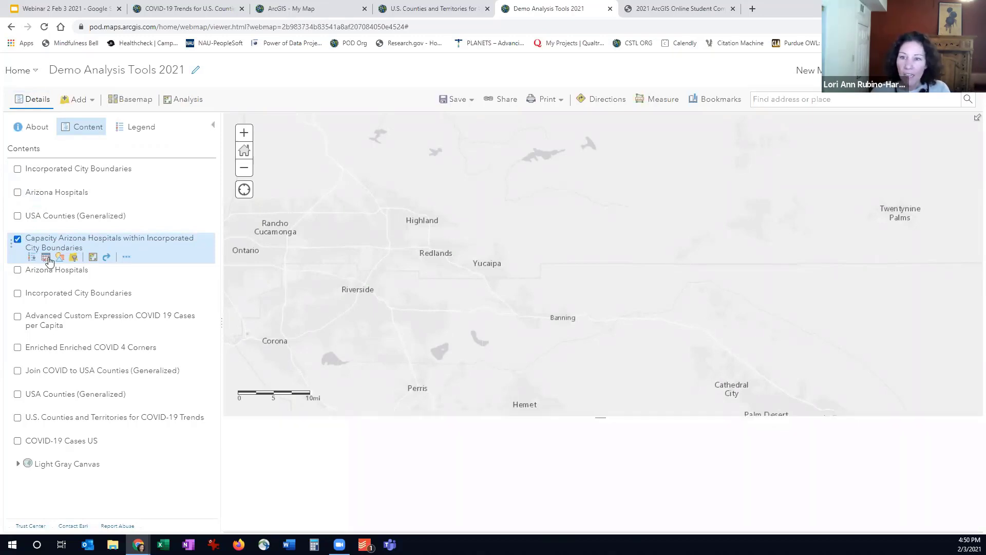
pyautogui.scroll(-1, 535, 254)
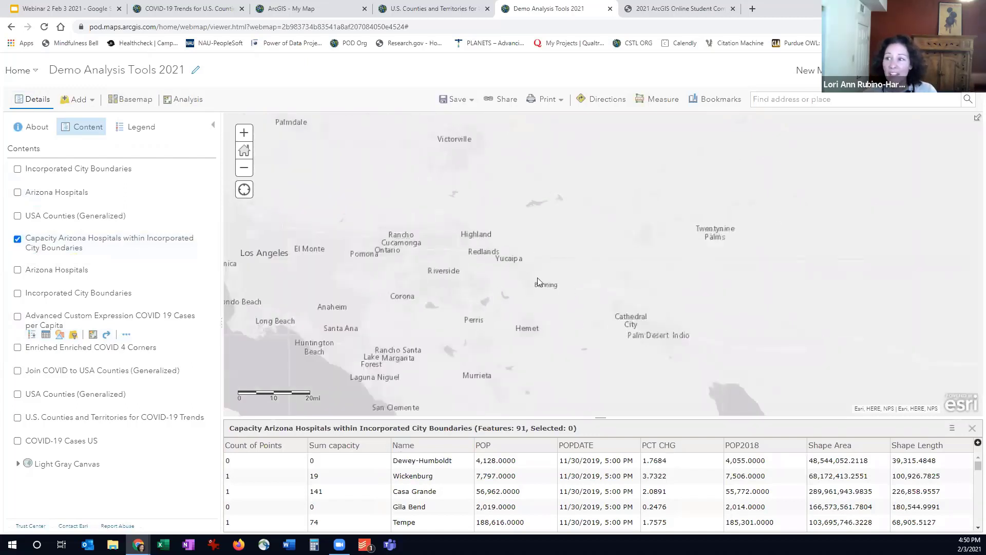
# Review the hospital summary pop-ups for the Quartzsite and Buckeye boundaries on the Arizona map and dismiss them
pyautogui.moveTo(538, 281); pyautogui.dragTo(431, 192)
pyautogui.moveTo(579, 313); pyautogui.dragTo(563, 178)
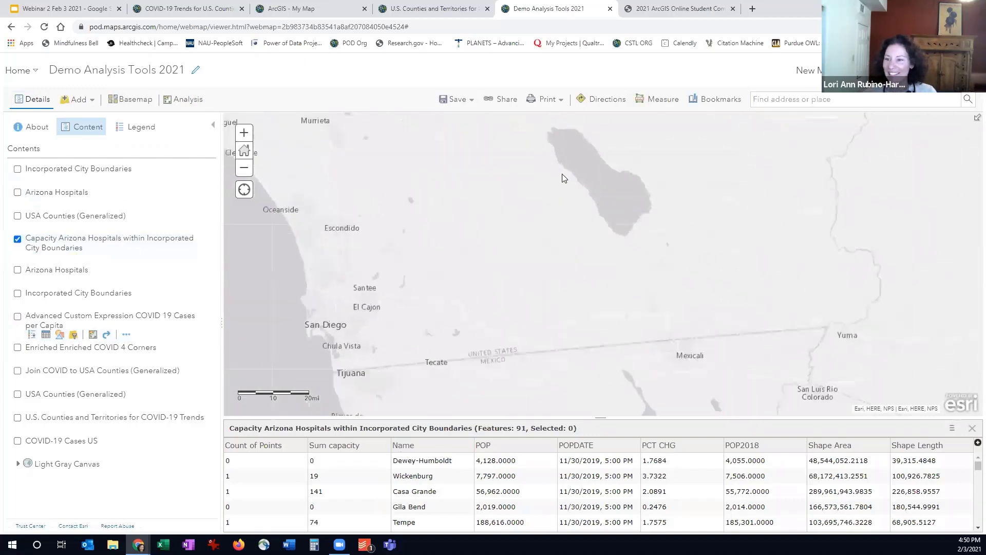
pyautogui.scroll(-1, 590, 340)
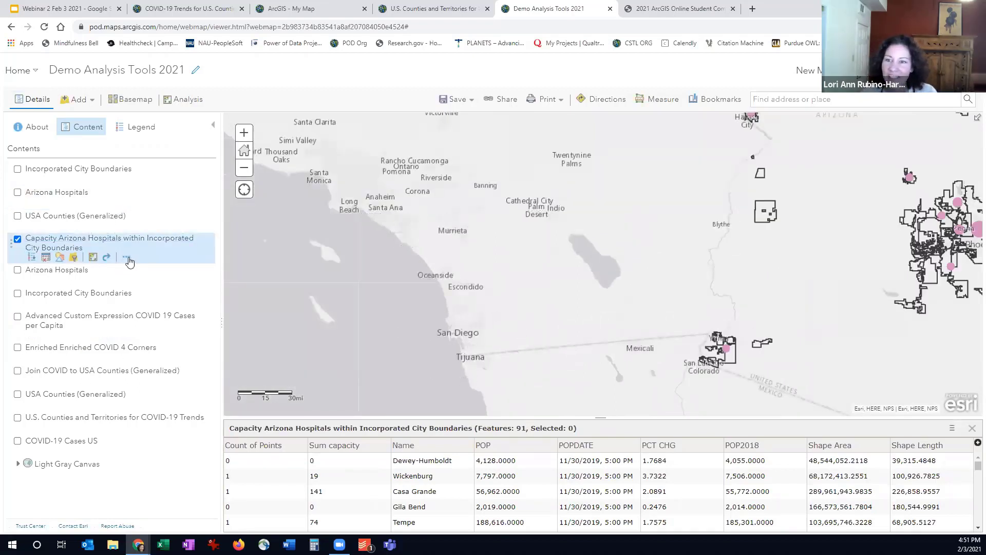
pyautogui.click(126, 258)
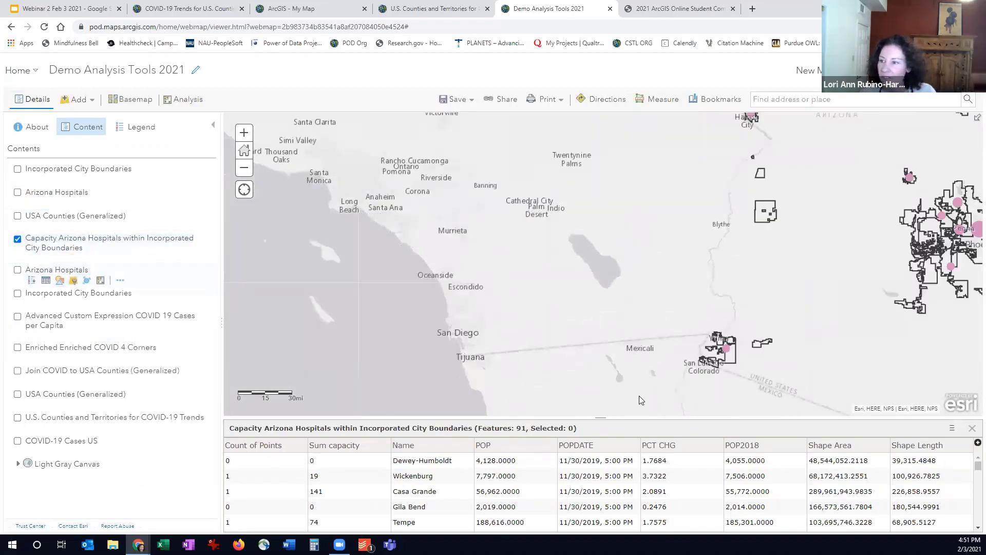
pyautogui.scroll(1, 585, 350)
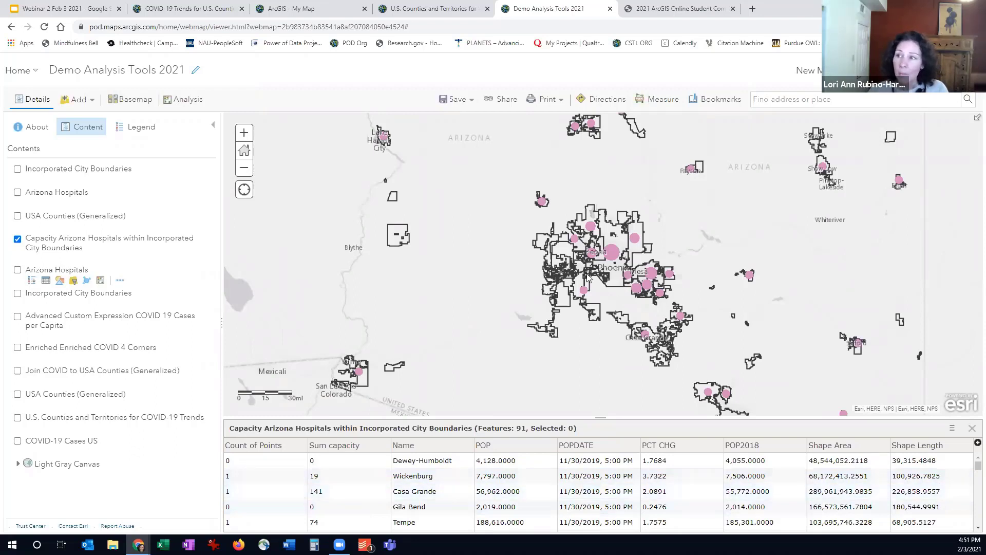
pyautogui.moveTo(506, 187); pyautogui.dragTo(422, 203)
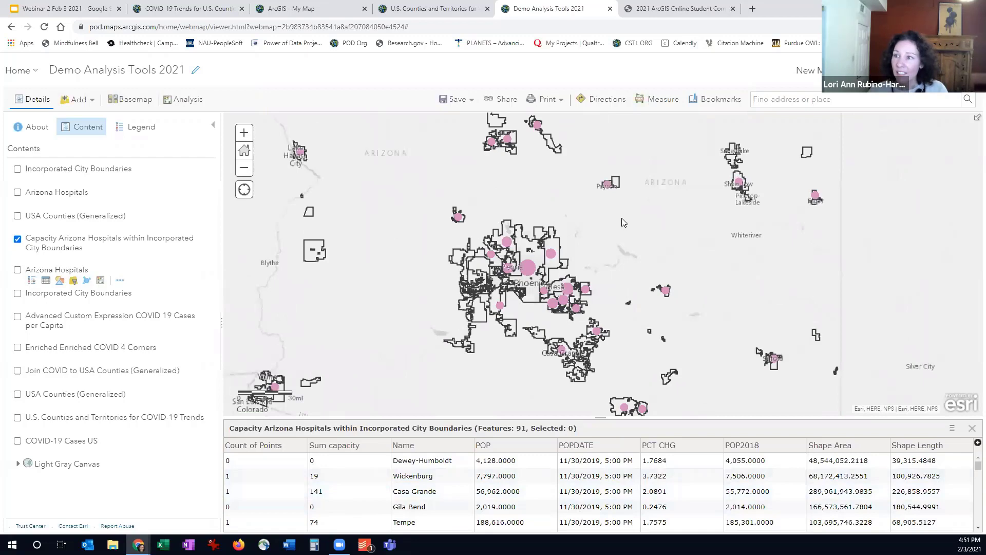
pyautogui.click(458, 218)
pyautogui.click(393, 245)
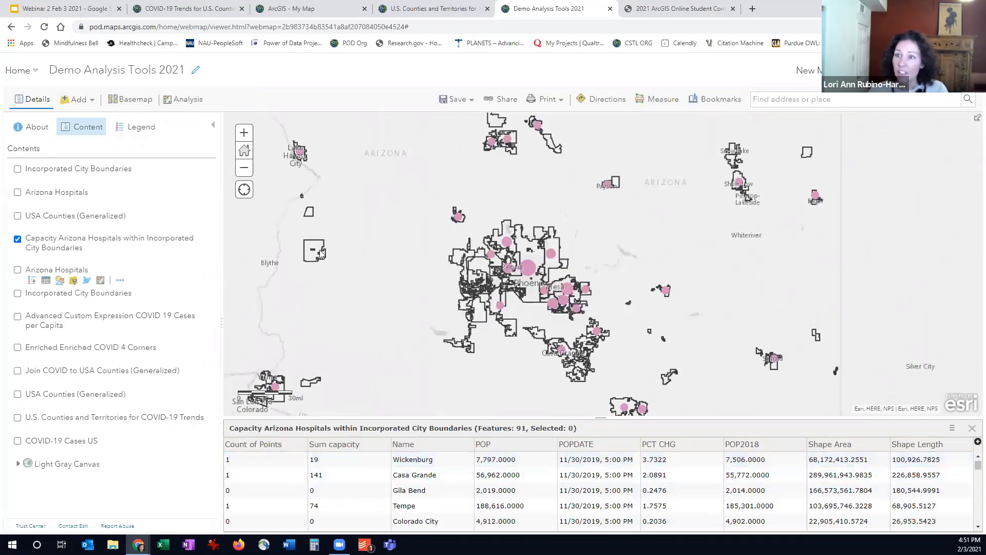
pyautogui.click(321, 254)
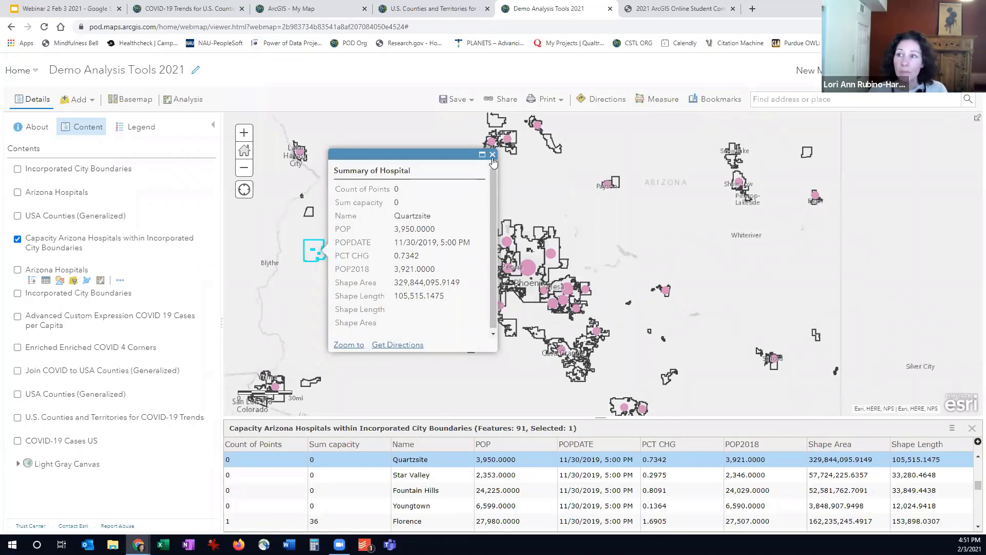
pyautogui.click(492, 155)
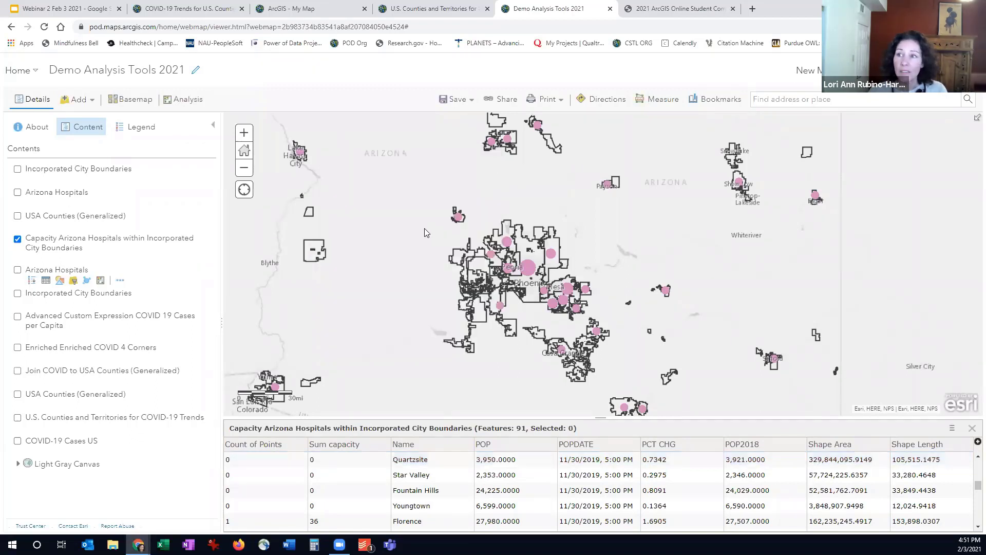
pyautogui.click(457, 260)
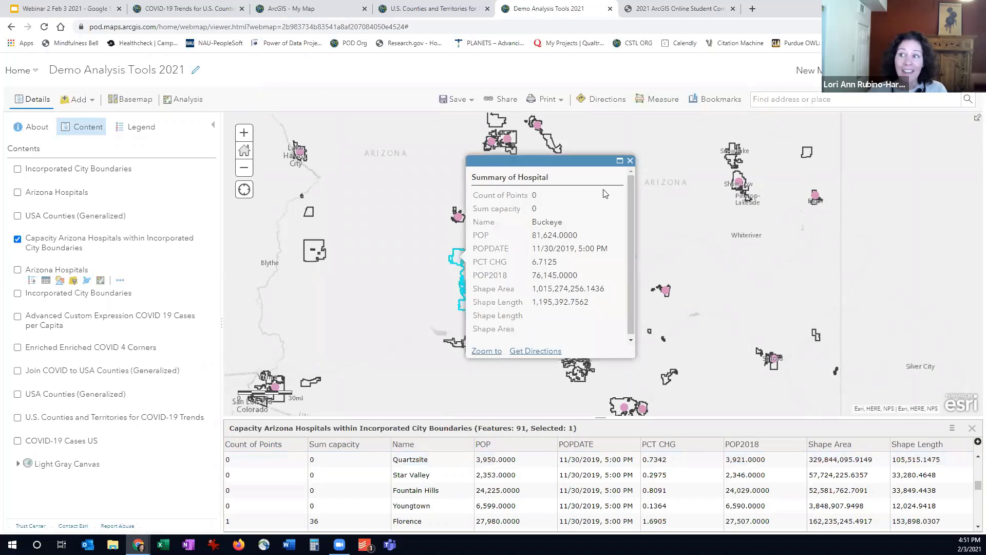
pyautogui.click(630, 161)
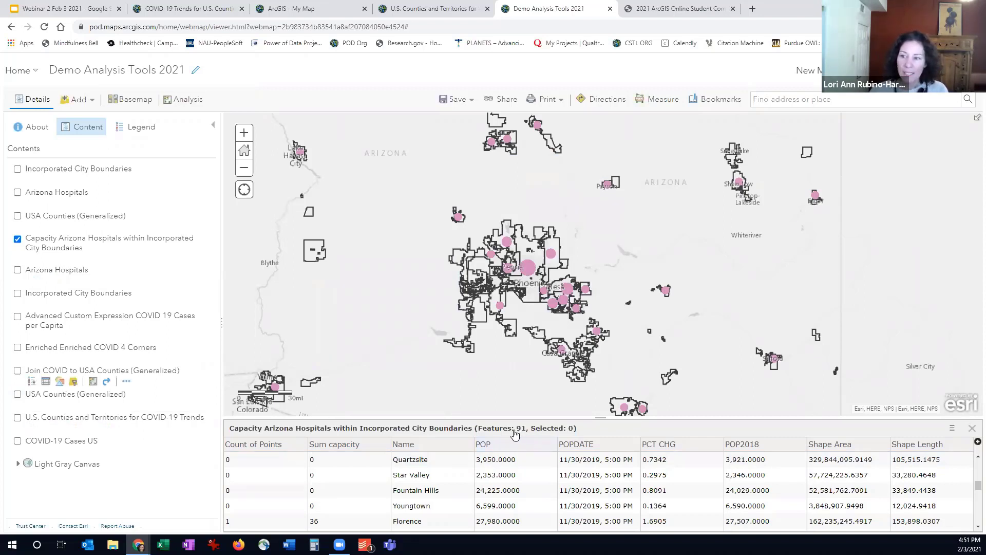
# Hide the Capacity Arizona Hospitals within Incorporated City Boundaries layer, show the uppermost Arizona Hospitals layer and open its attribute table
pyautogui.click(18, 239)
pyautogui.click(18, 192)
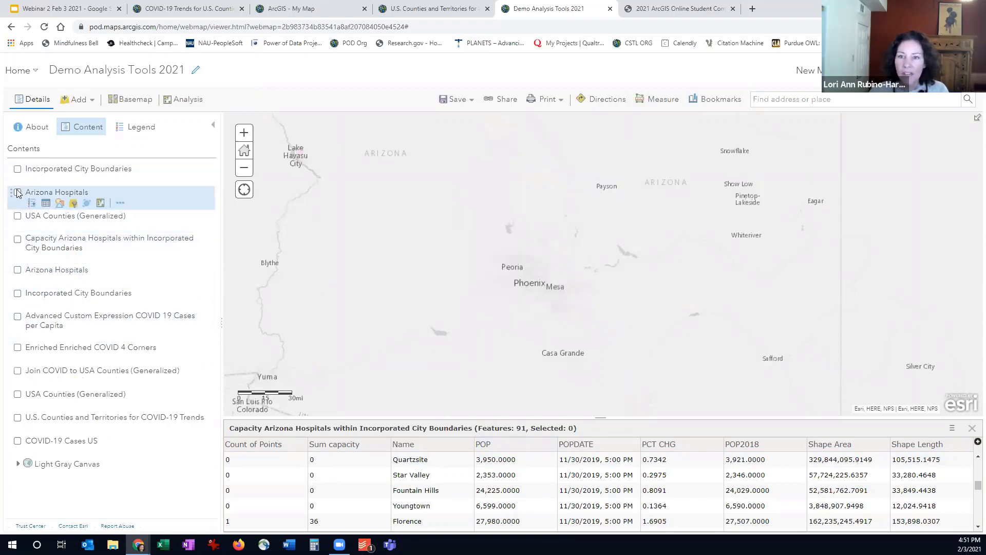
pyautogui.click(46, 203)
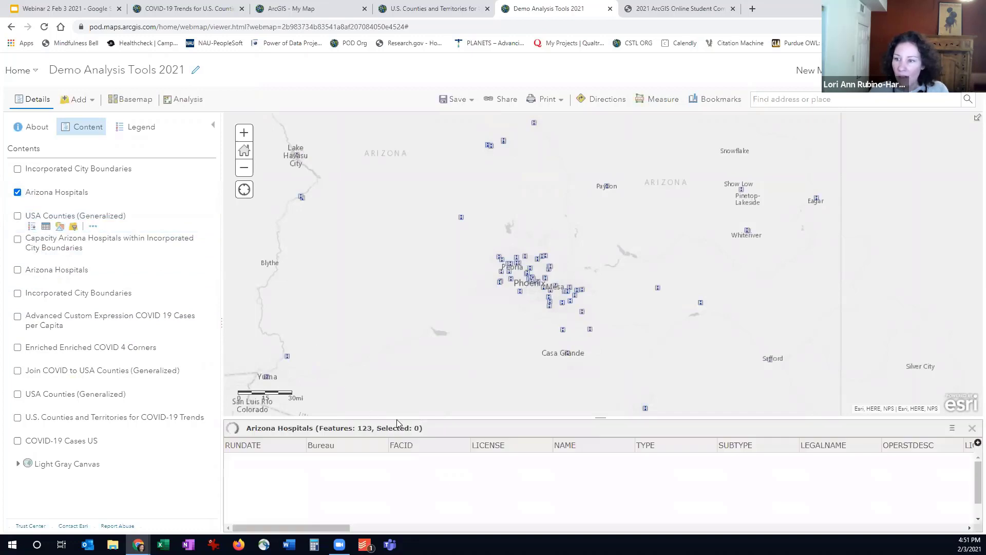